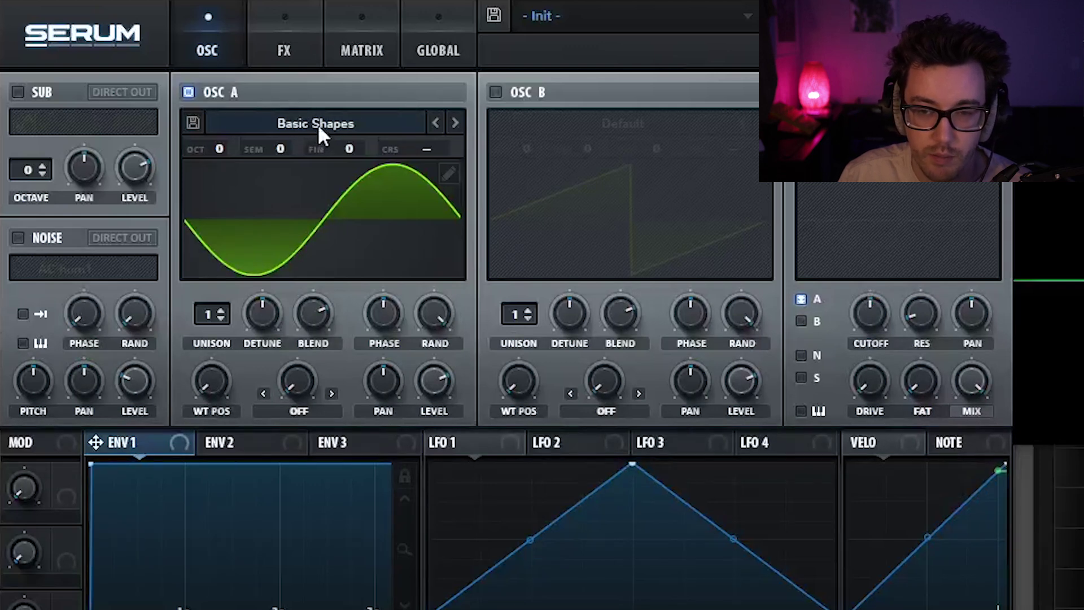
- Set envelope 1's decay to 1.99 s and move the SPAN analyzer window closer to the synth
{"action": "left_click_drag", "start_coordinate": [221, 398], "coordinate": [270, 473]}
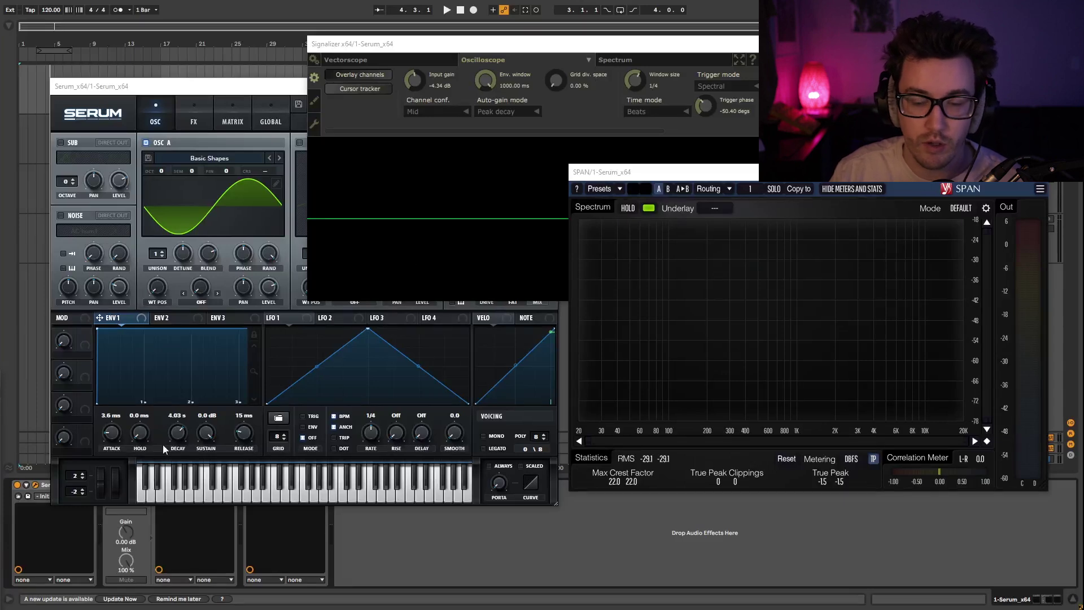
{"action": "left_click_drag", "start_coordinate": [187, 432], "coordinate": [182, 446]}
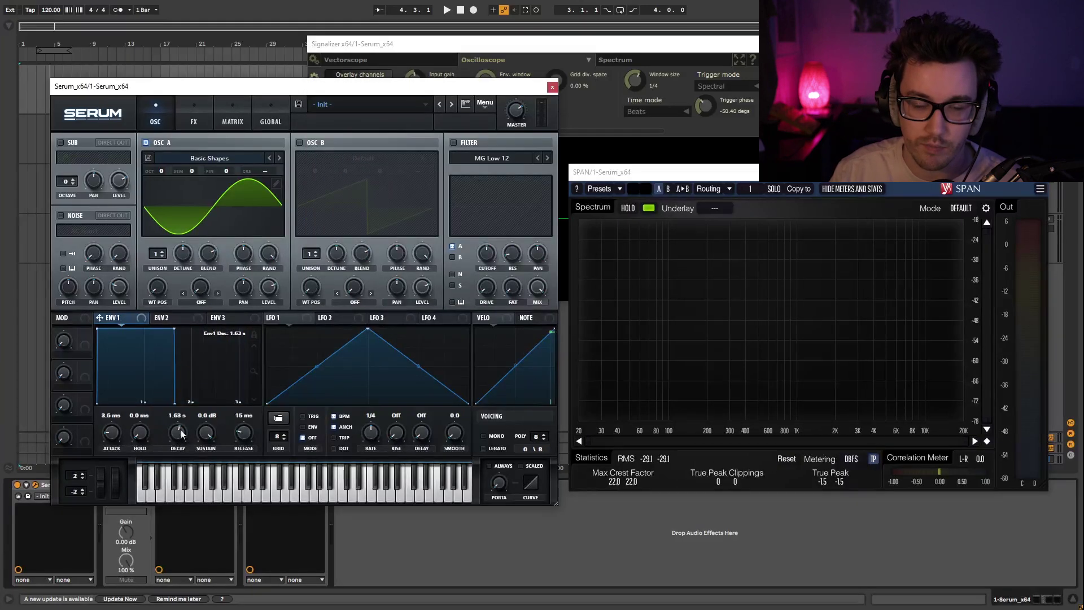
{"action": "mouse_move", "coordinate": [171, 331]}
{"action": "left_mouse_down"}
{"action": "mouse_move", "coordinate": [195, 333]}
{"action": "mouse_move", "coordinate": [205, 356]}
{"action": "mouse_move", "coordinate": [185, 317]}
{"action": "left_mouse_up"}
{"action": "left_click_drag", "start_coordinate": [666, 171], "coordinate": [609, 174]}
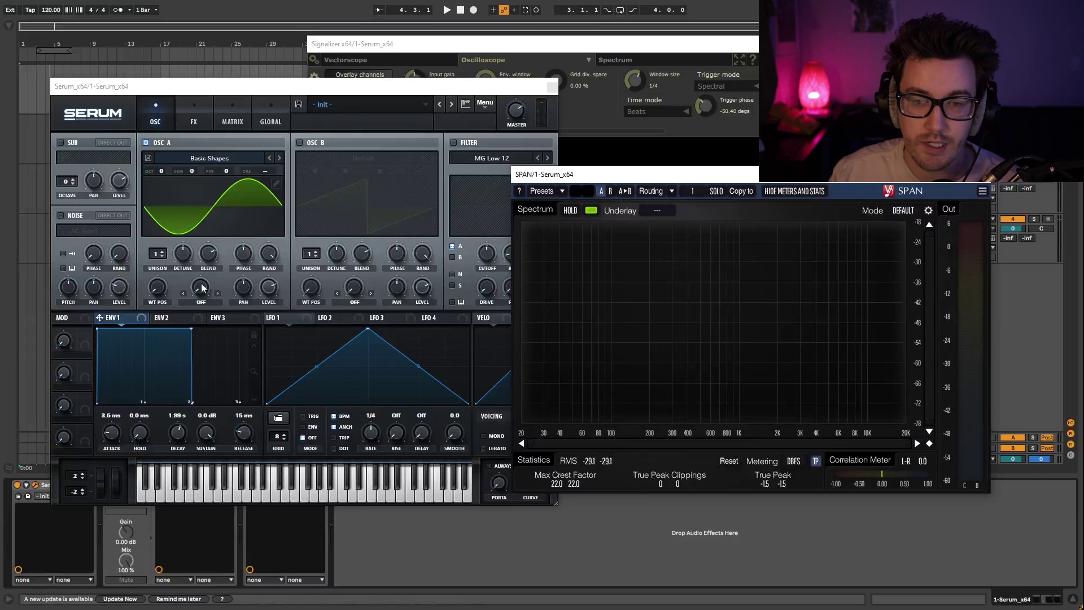
- Audition oscillator A's square shape in the spectrum analyzer and return its wavetable position to the sine
{"action": "left_click_drag", "start_coordinate": [158, 298], "coordinate": [168, 215]}
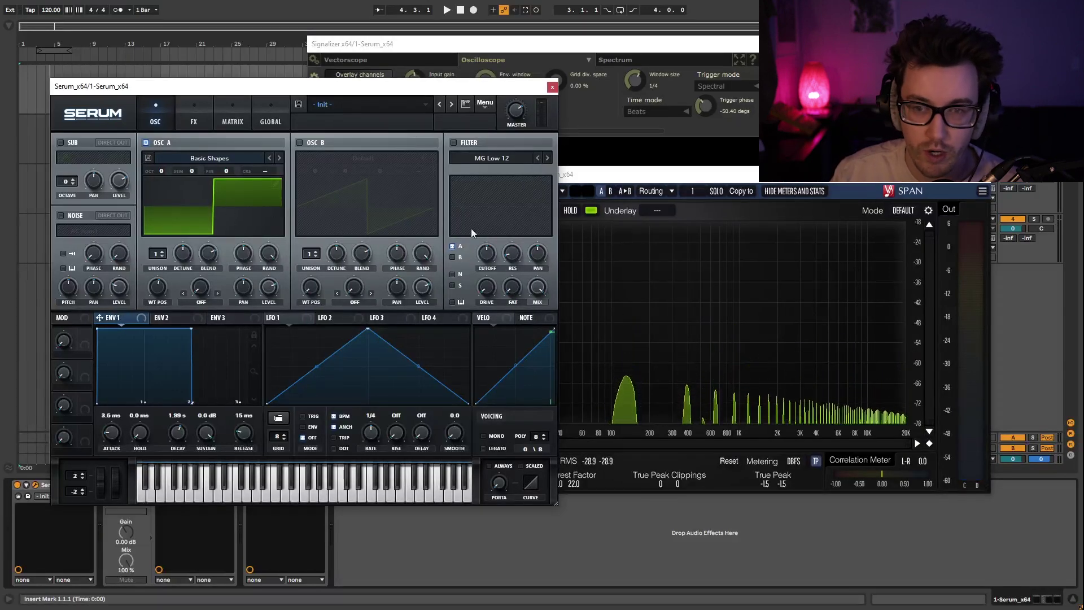
{"action": "left_click", "coordinate": [691, 189]}
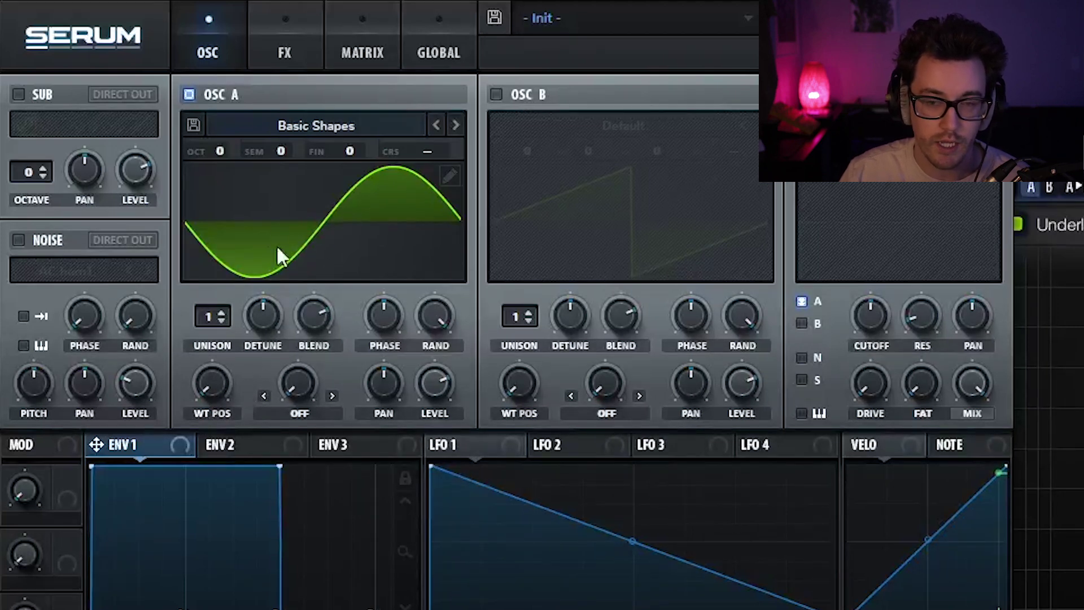
{"action": "left_click_drag", "start_coordinate": [216, 378], "coordinate": [249, 482]}
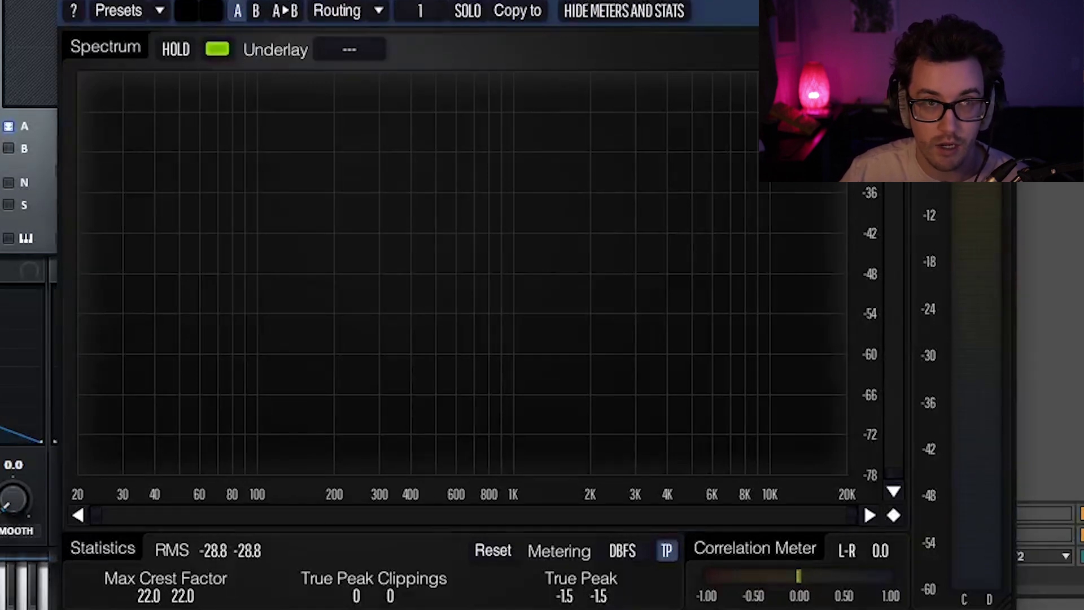
- Set oscillator A's wavetable position to the sawtooth and compare it with the sine in the analyzers
{"action": "key", "text": "space"}
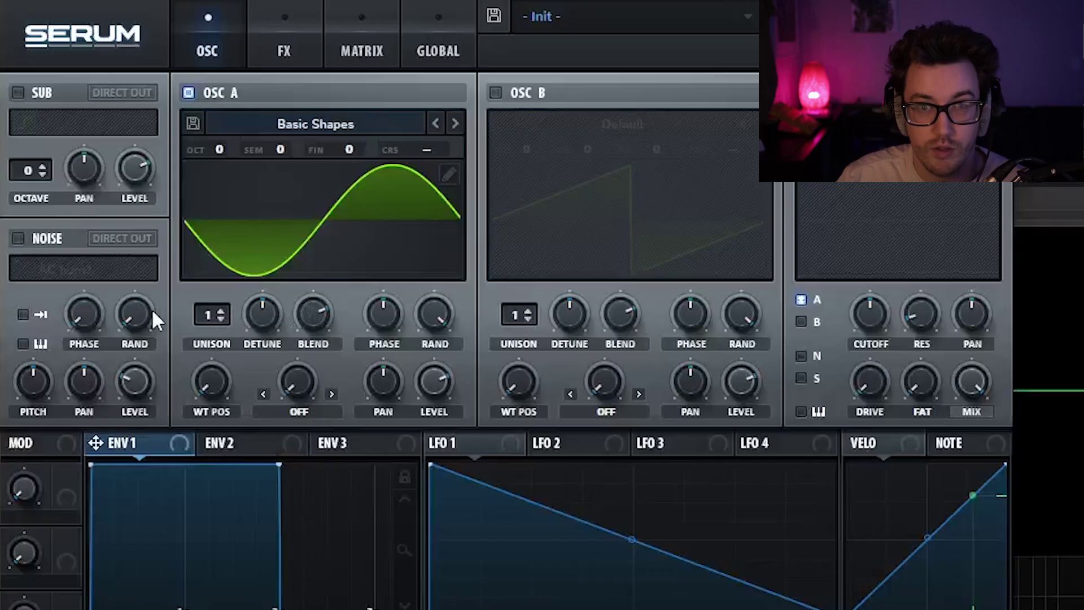
{"action": "left_click_drag", "start_coordinate": [214, 383], "coordinate": [206, 321]}
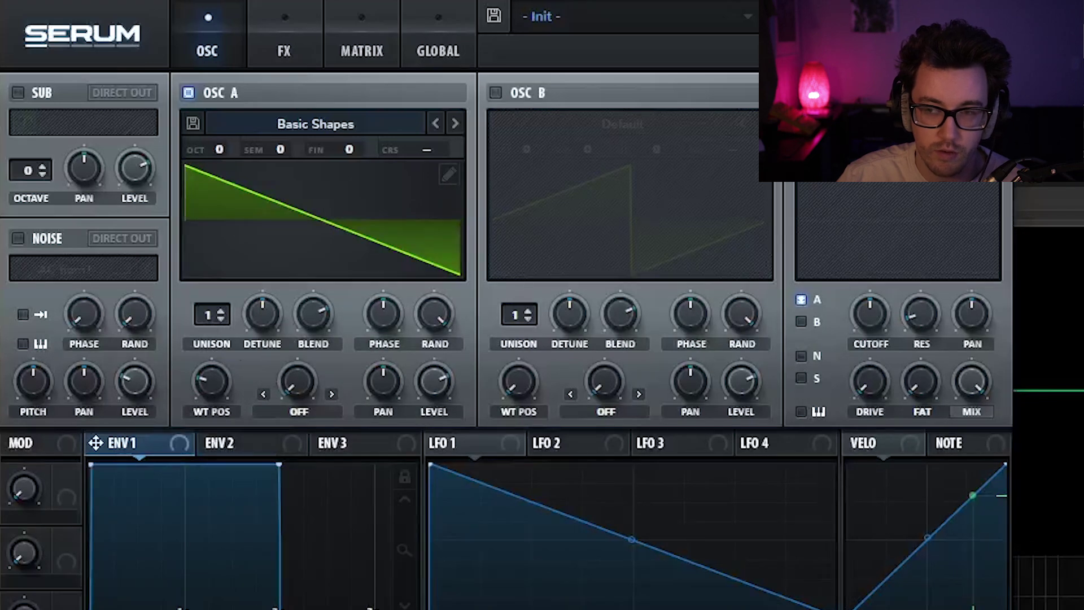
{"action": "left_click", "coordinate": [1039, 469]}
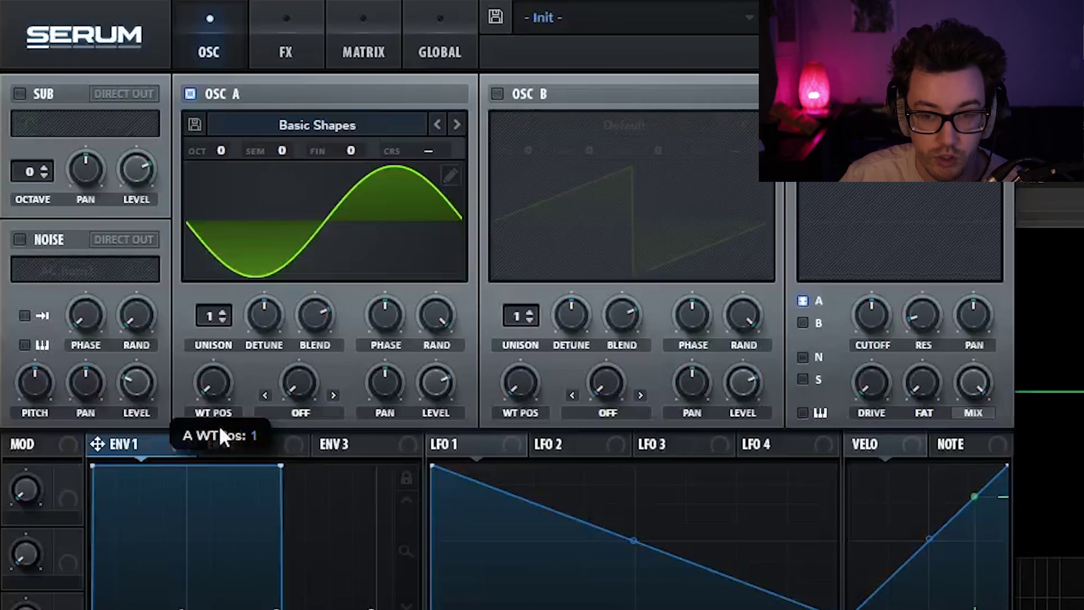
{"action": "left_click_drag", "start_coordinate": [218, 424], "coordinate": [208, 359]}
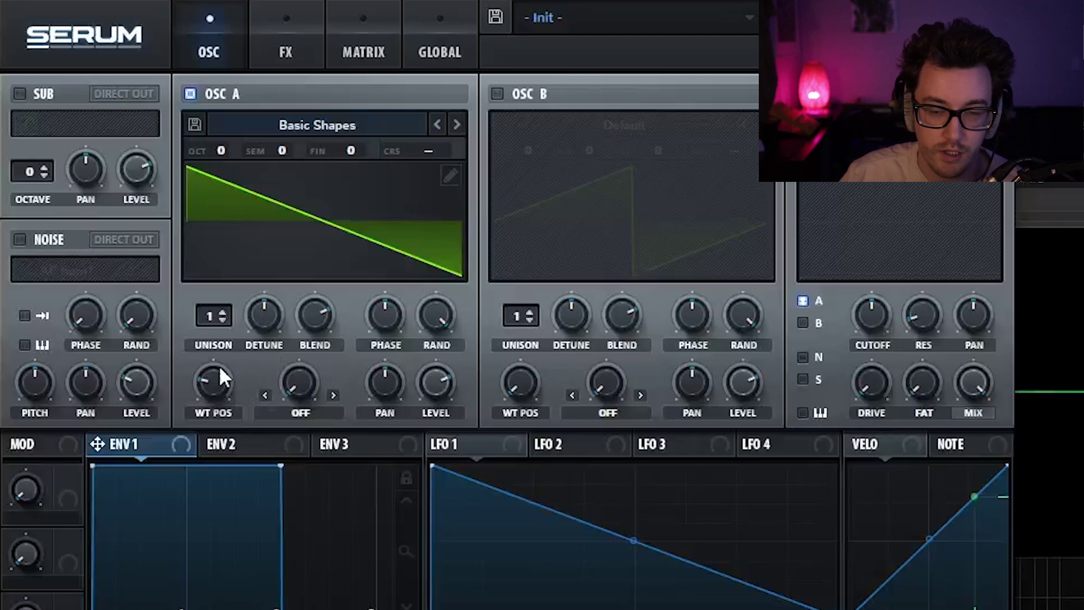
- Set oscillator A's wavetable position to the triangle and examine it in the oscilloscope and spectrum analyzer
{"action": "left_click_drag", "start_coordinate": [223, 402], "coordinate": [223, 373]}
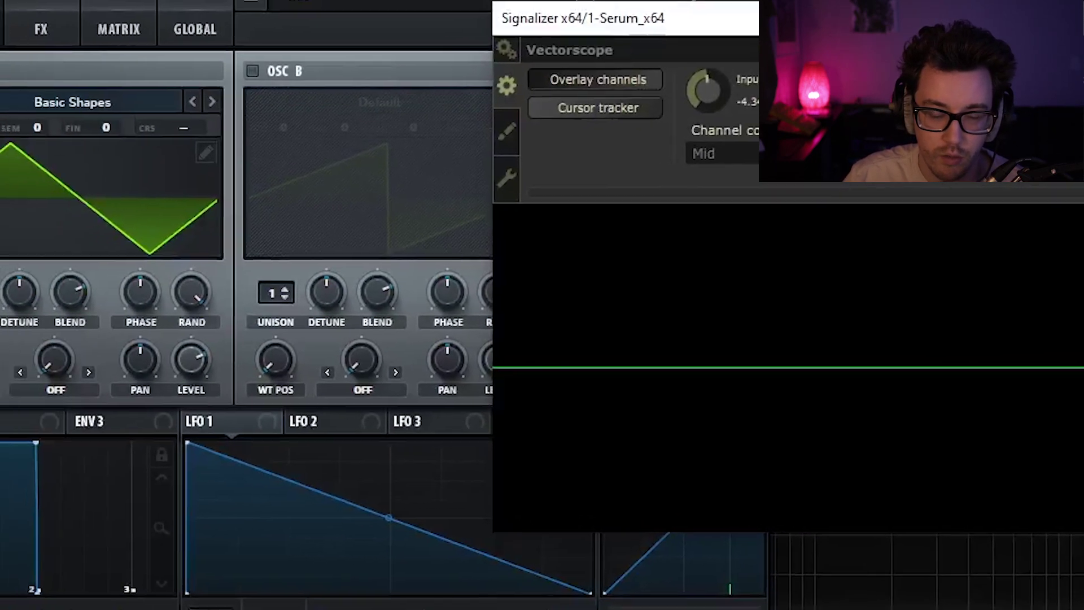
{"action": "left_click_drag", "start_coordinate": [116, 377], "coordinate": [223, 381]}
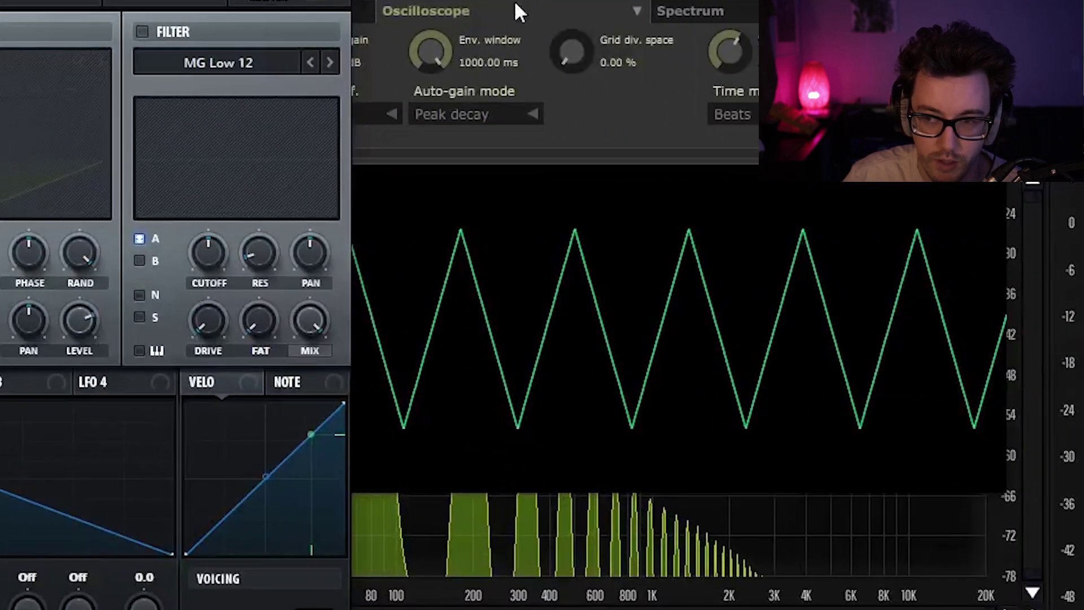
{"action": "left_click", "coordinate": [514, 2]}
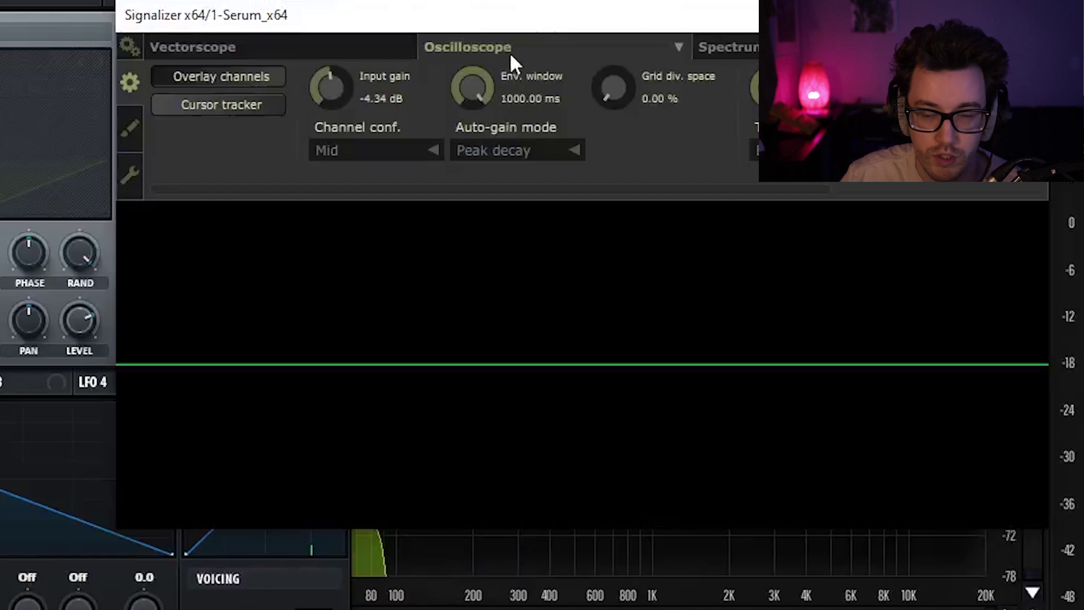
{"action": "left_click_drag", "start_coordinate": [408, 27], "coordinate": [347, 14]}
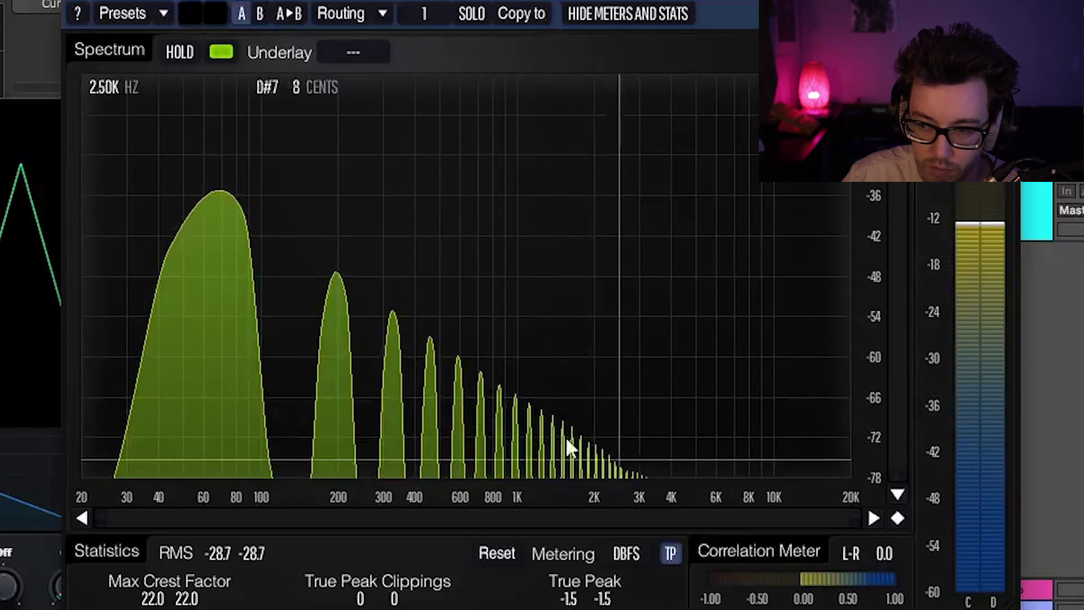
- Set oscillator A to the square shape and inspect its waveform and harmonics in the oscilloscope and spectrum analyzer
{"action": "left_click", "coordinate": [154, 154]}
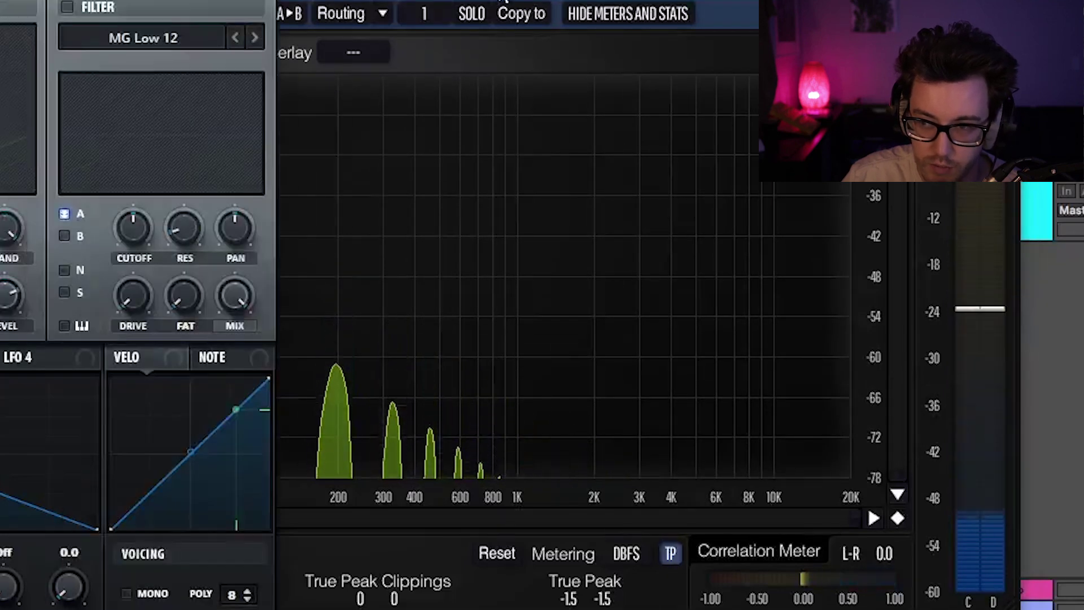
{"action": "left_click", "coordinate": [525, 175]}
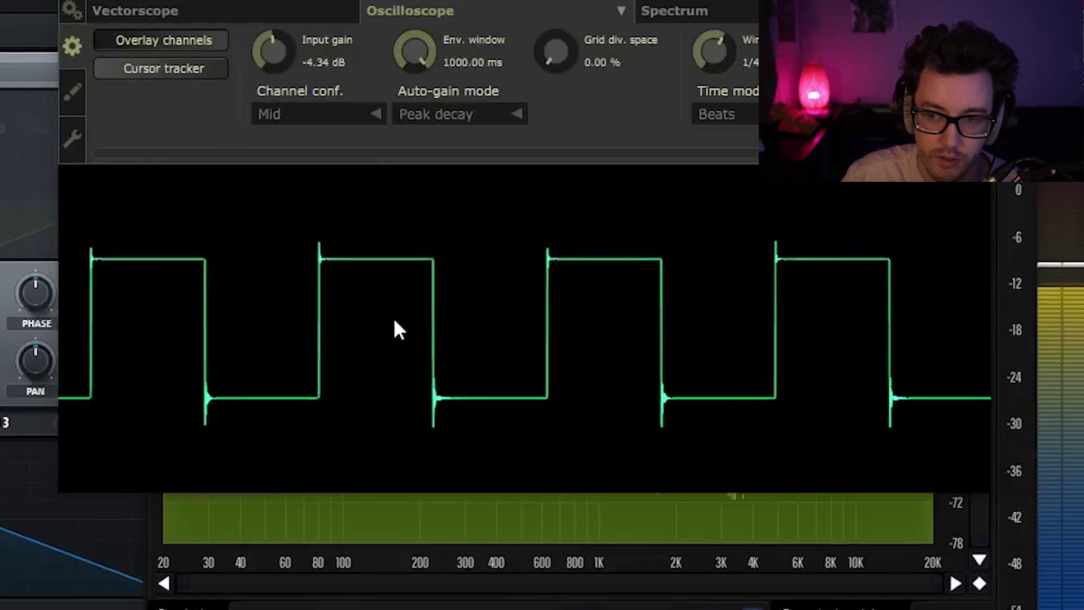
{"action": "left_click", "coordinate": [511, 537]}
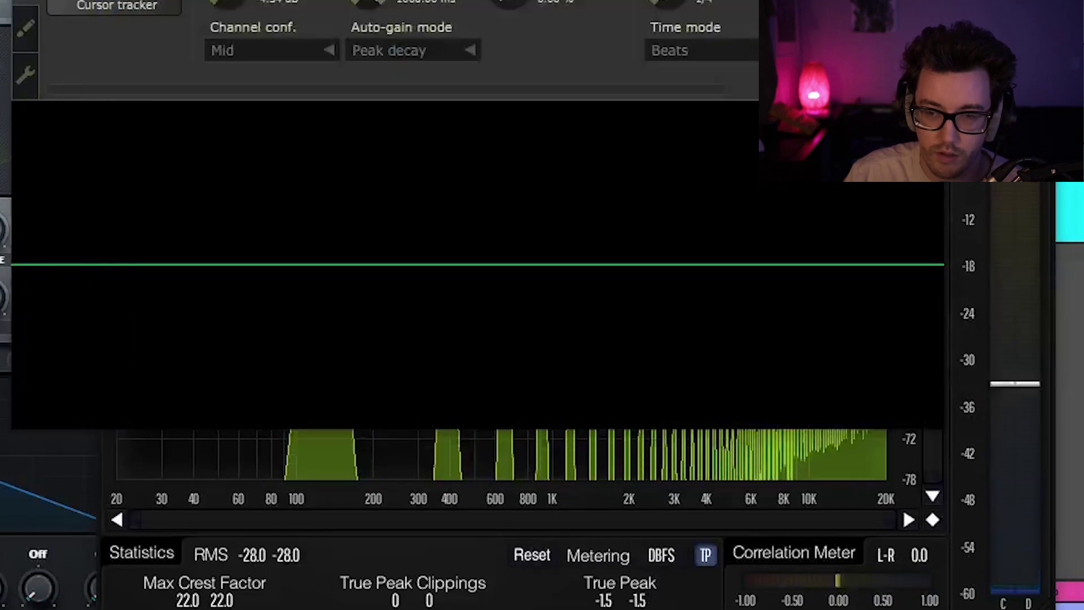
- Raise oscillator A's wavetable position to the pulse shapes, auditioning progressively narrower pulses
{"action": "left_click", "coordinate": [95, 169]}
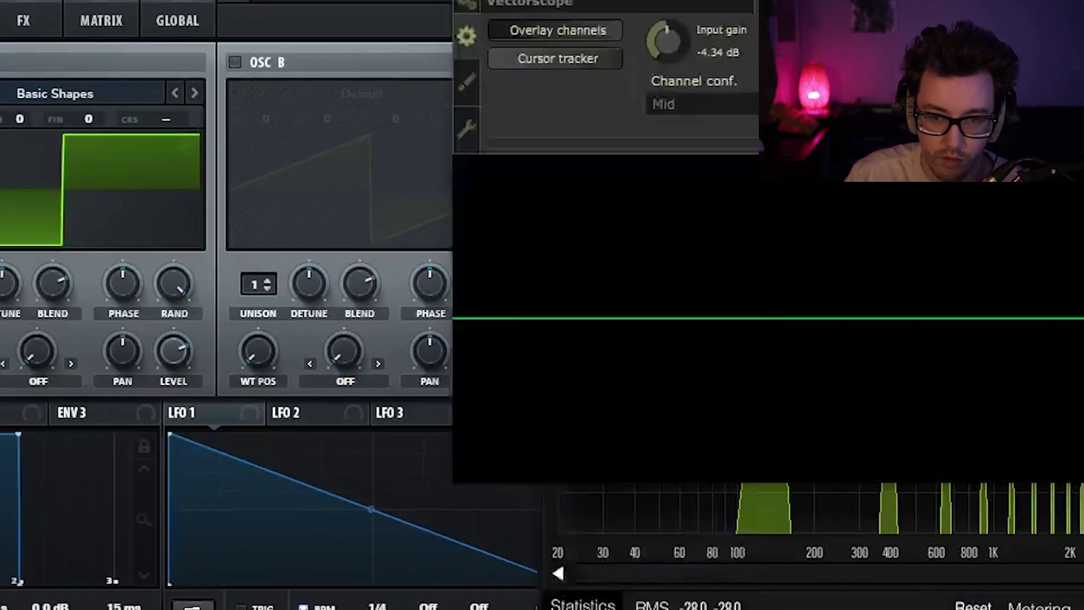
{"action": "left_click_drag", "start_coordinate": [174, 375], "coordinate": [172, 359]}
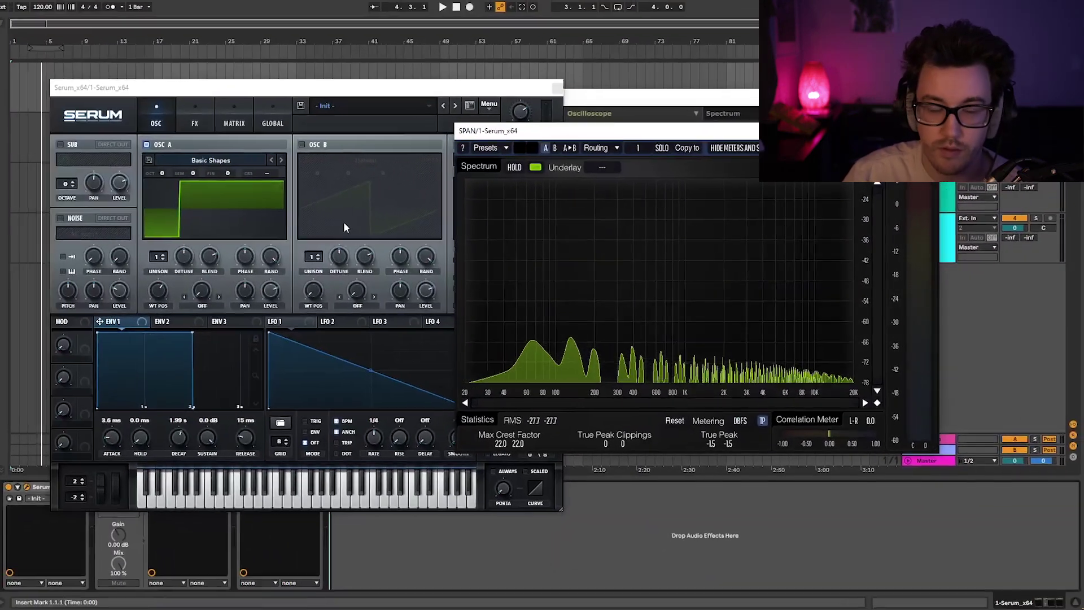
{"action": "left_click_drag", "start_coordinate": [65, 291], "coordinate": [71, 256]}
{"action": "left_click_drag", "start_coordinate": [170, 260], "coordinate": [170, 296]}
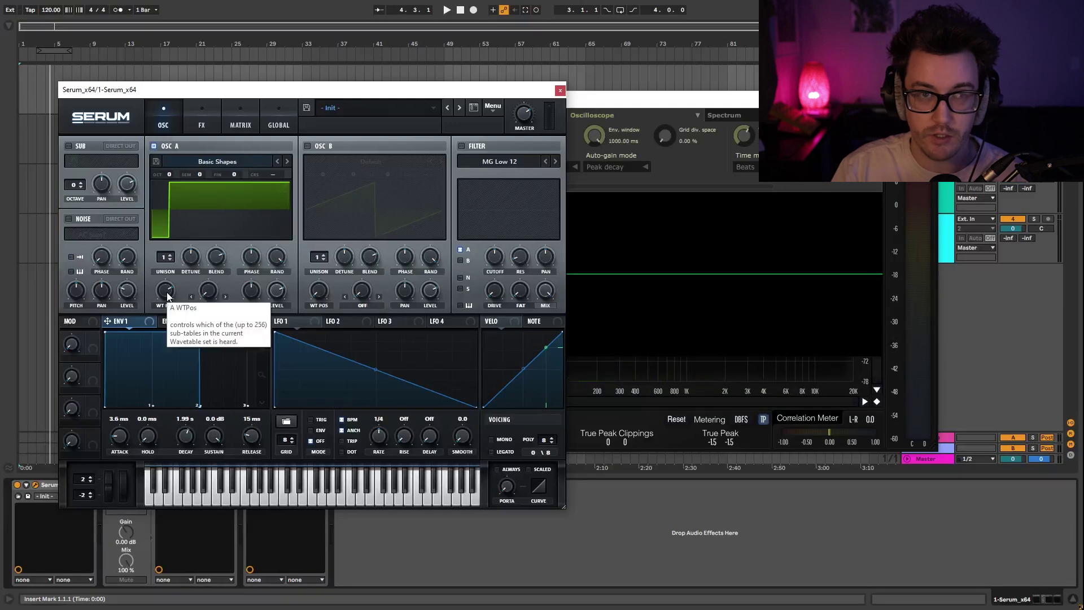
- Audition oscillator A's wavetable shapes, including position 7 and the square, and return it to the sine at position 1
{"action": "left_click_drag", "start_coordinate": [166, 290], "coordinate": [172, 257]}
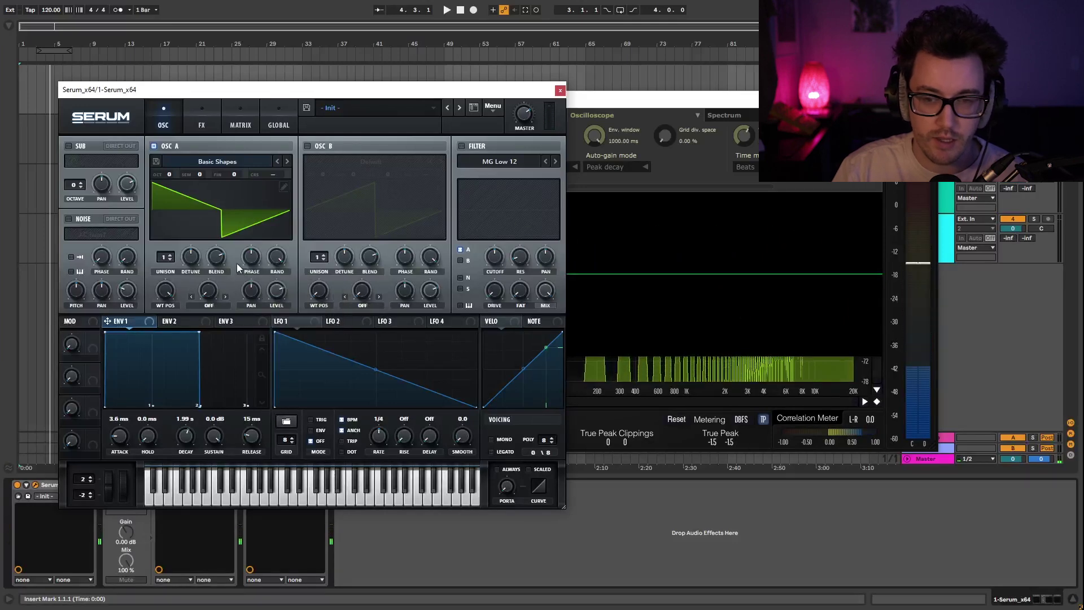
{"action": "left_click_drag", "start_coordinate": [165, 291], "coordinate": [178, 215]}
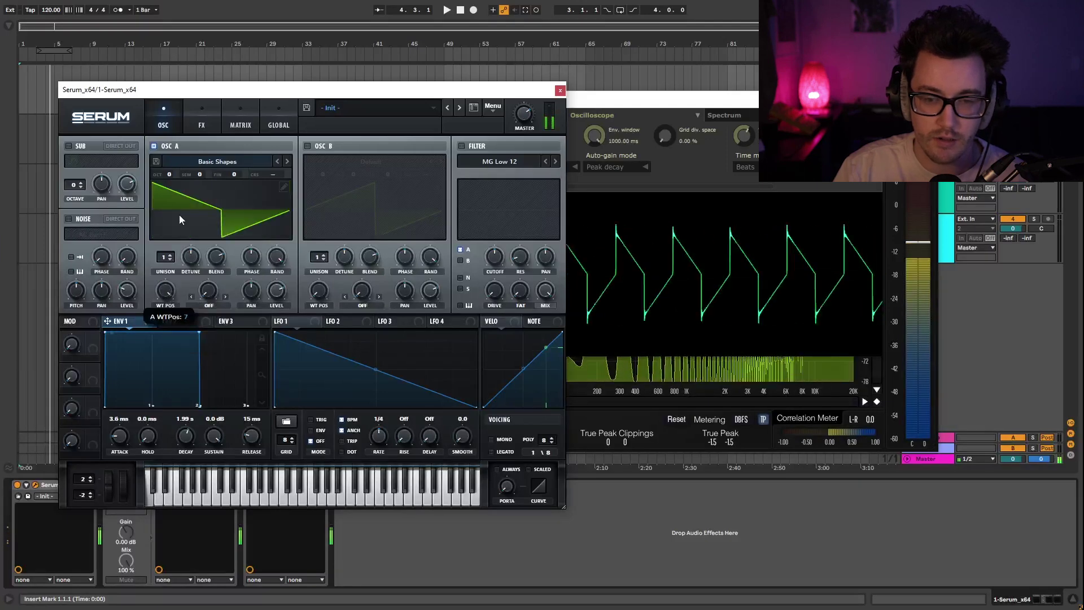
{"action": "left_click_drag", "start_coordinate": [184, 257], "coordinate": [171, 350]}
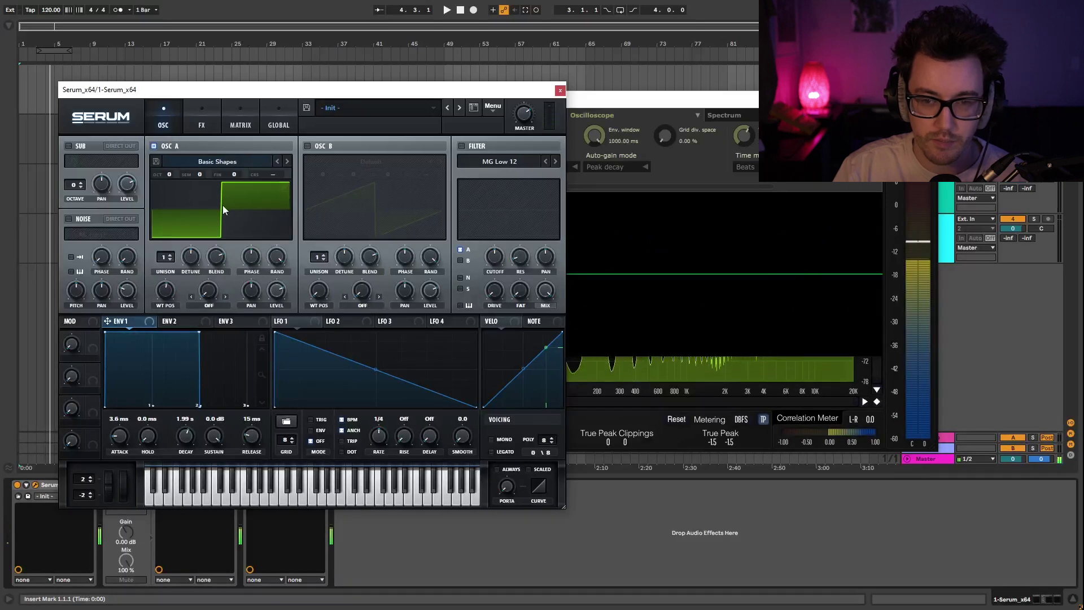
{"action": "left_click_drag", "start_coordinate": [165, 290], "coordinate": [161, 426]}
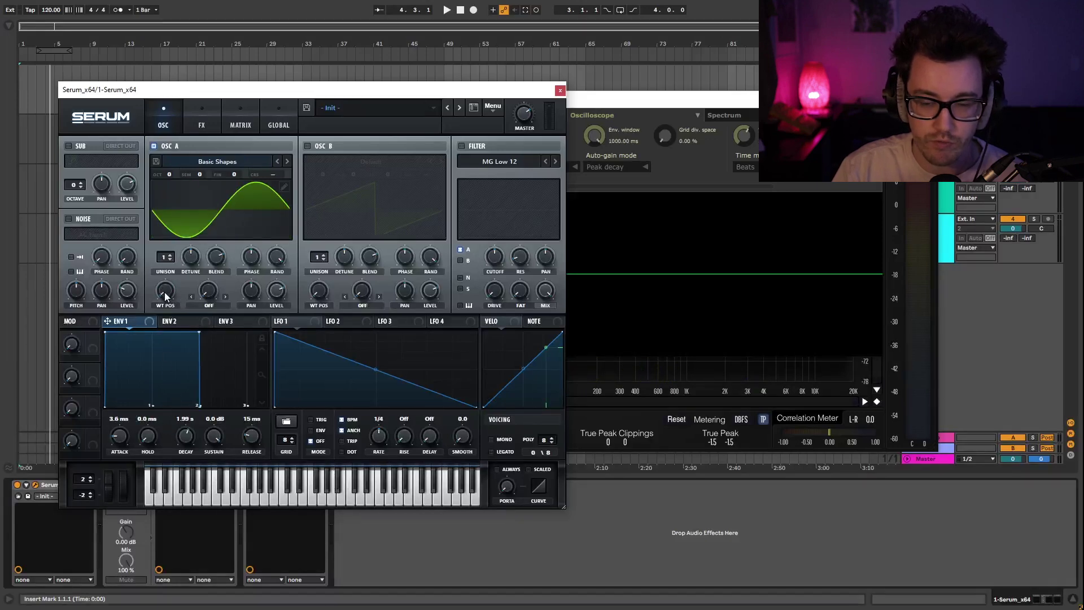
{"action": "mouse_move", "coordinate": [165, 296]}
{"action": "left_mouse_down"}
{"action": "mouse_move", "coordinate": [165, 229]}
{"action": "mouse_move", "coordinate": [165, 318]}
{"action": "left_mouse_up"}
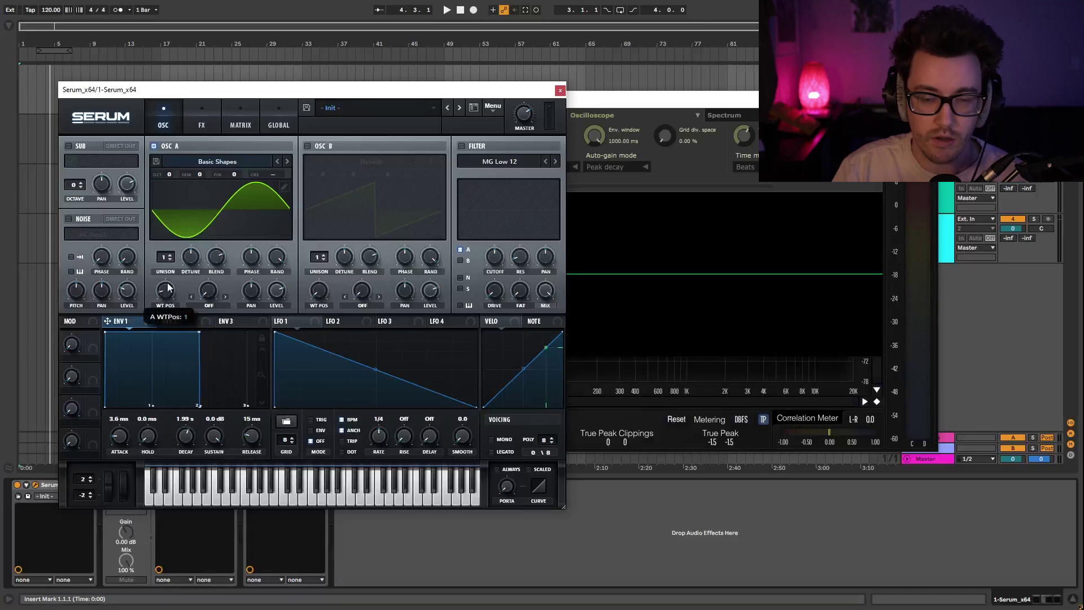
{"action": "left_click_drag", "start_coordinate": [165, 290], "coordinate": [169, 260]}
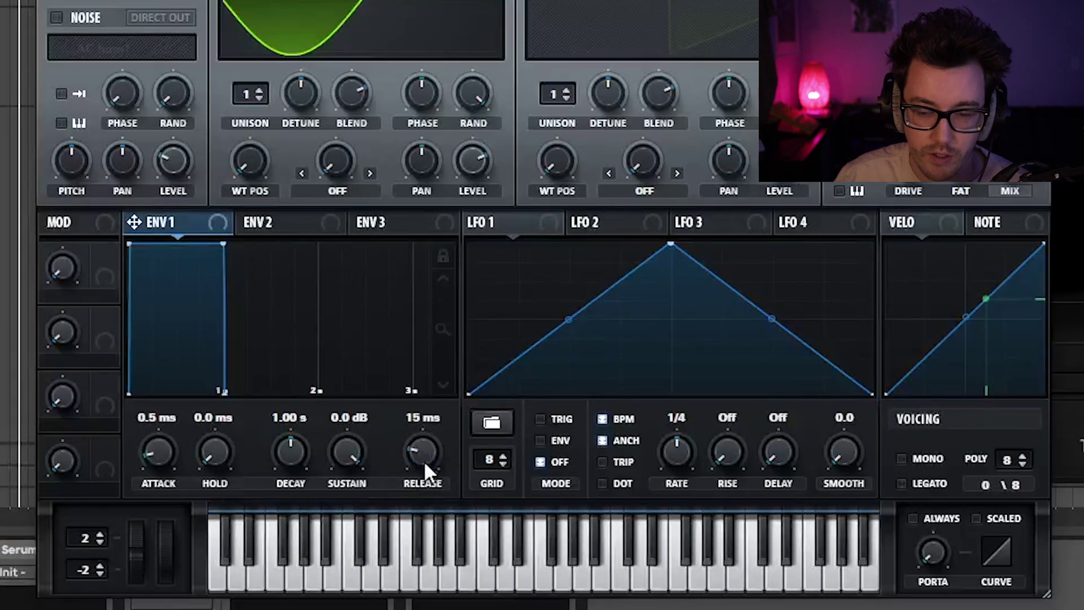
- Try a slow 363 ms attack on envelope 1 and shorten it to 5.8 ms
{"action": "left_click_drag", "start_coordinate": [161, 456], "coordinate": [171, 388]}
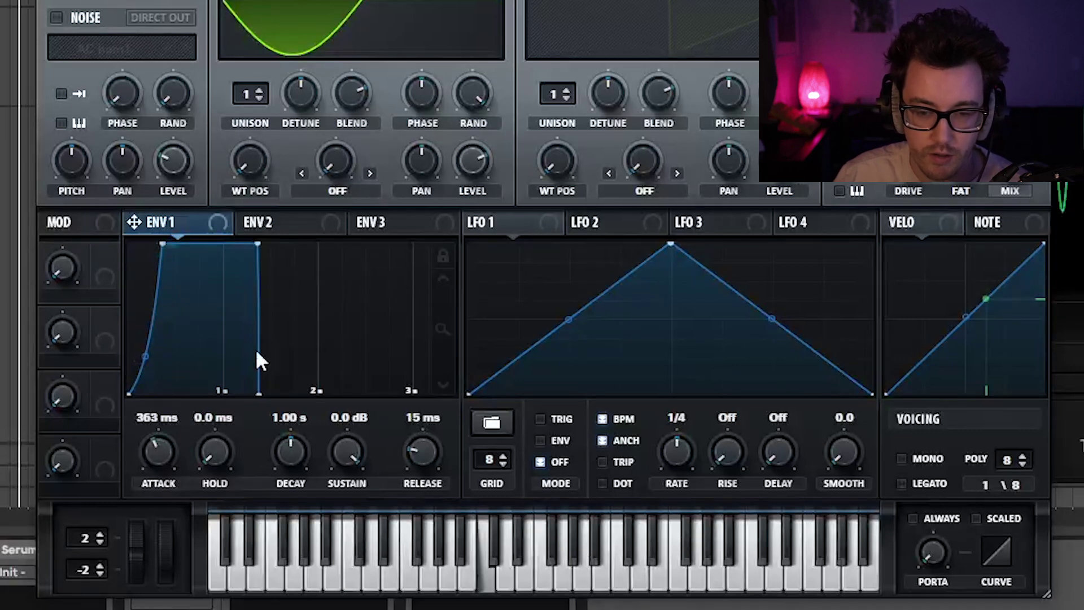
{"action": "mouse_move", "coordinate": [162, 247]}
{"action": "left_click_drag", "start_coordinate": [162, 245], "coordinate": [116, 249]}
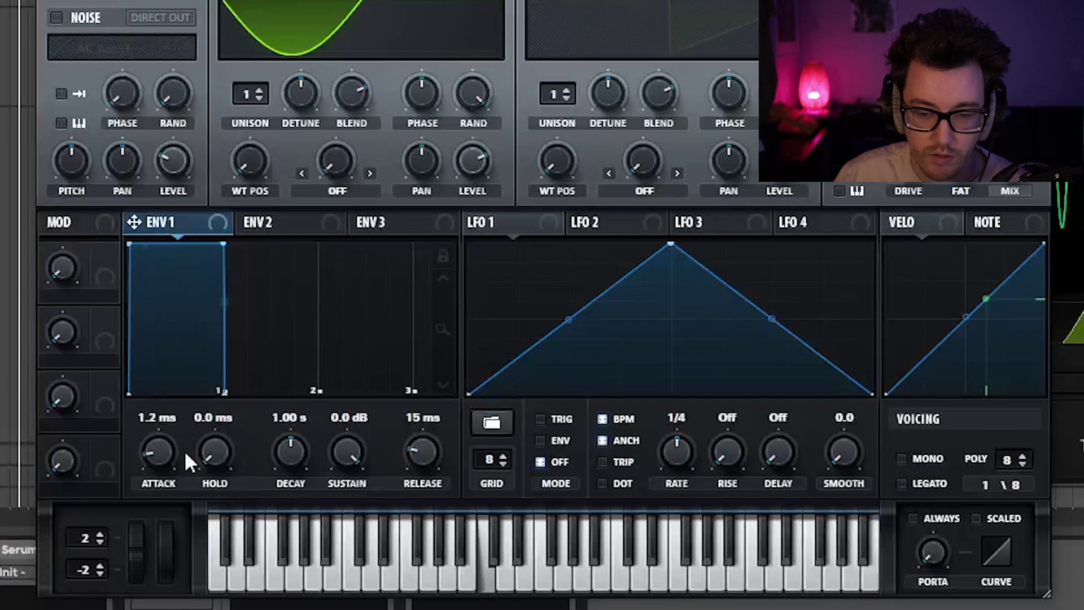
{"action": "mouse_move", "coordinate": [172, 444]}
{"action": "left_mouse_down"}
{"action": "mouse_move", "coordinate": [177, 347]}
{"action": "mouse_move", "coordinate": [166, 433]}
{"action": "left_mouse_up"}
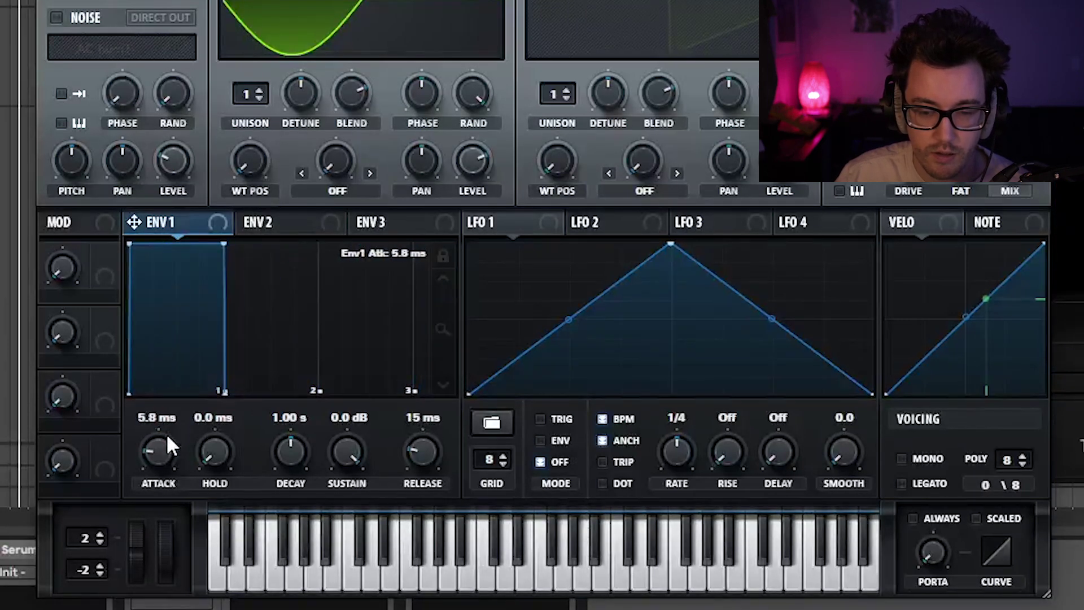
- Lengthen envelope 1's release to 274 ms and 696 ms to audition the tail, and restore it to 15 ms
{"action": "left_click_drag", "start_coordinate": [422, 455], "coordinate": [421, 422]}
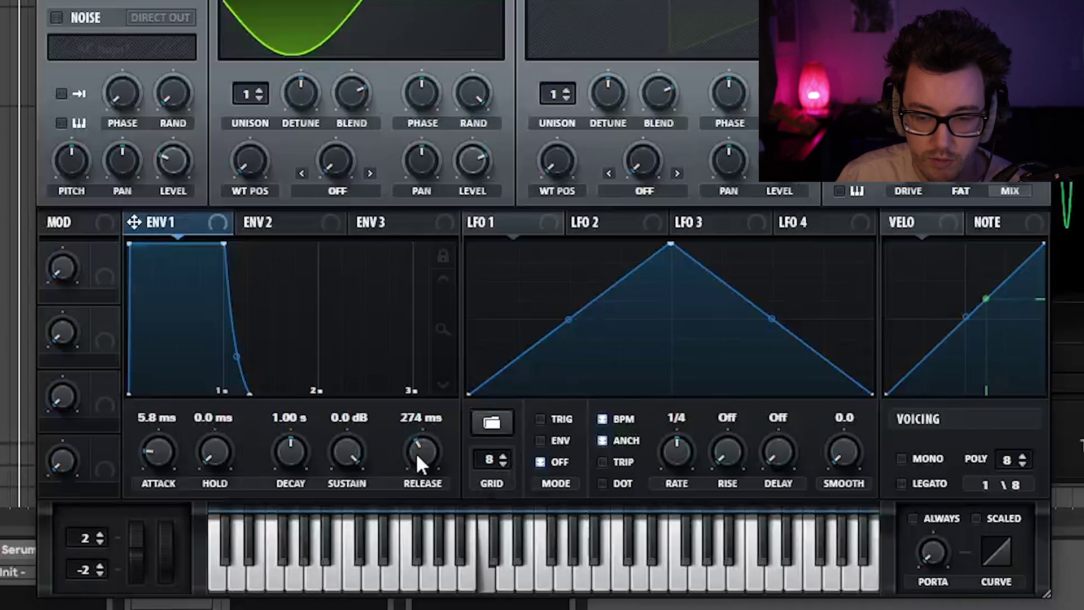
{"action": "left_click_drag", "start_coordinate": [423, 452], "coordinate": [427, 445]}
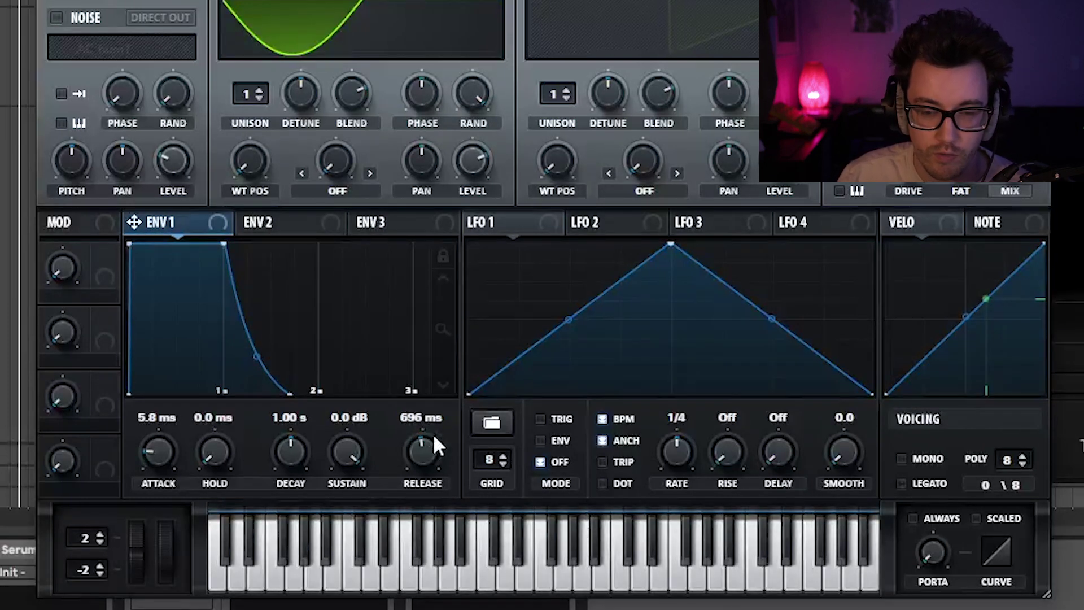
{"action": "left_click", "coordinate": [662, 537]}
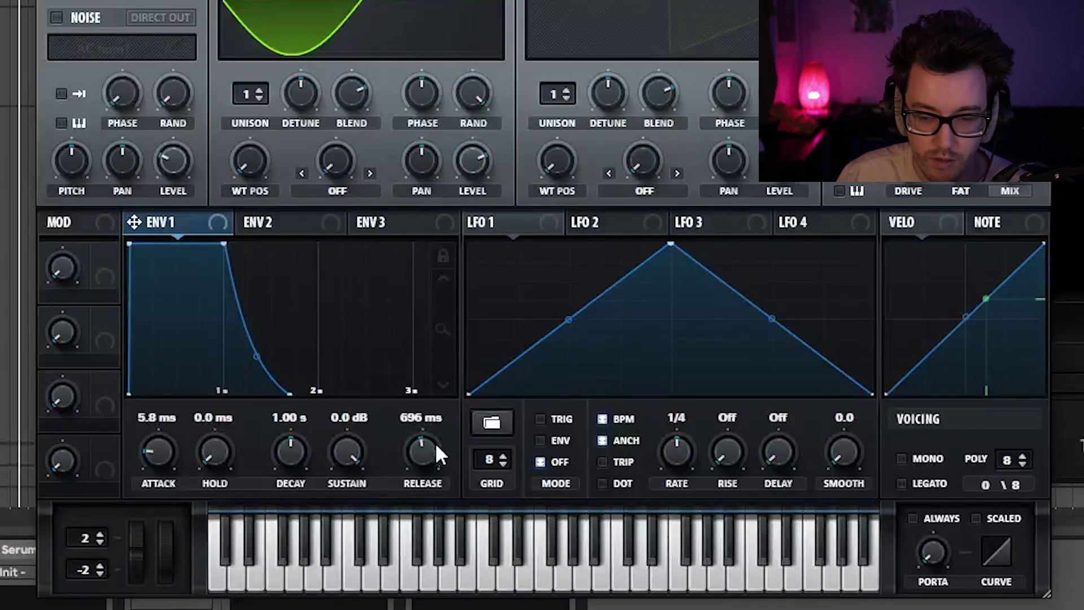
{"action": "left_click_drag", "start_coordinate": [411, 429], "coordinate": [436, 512]}
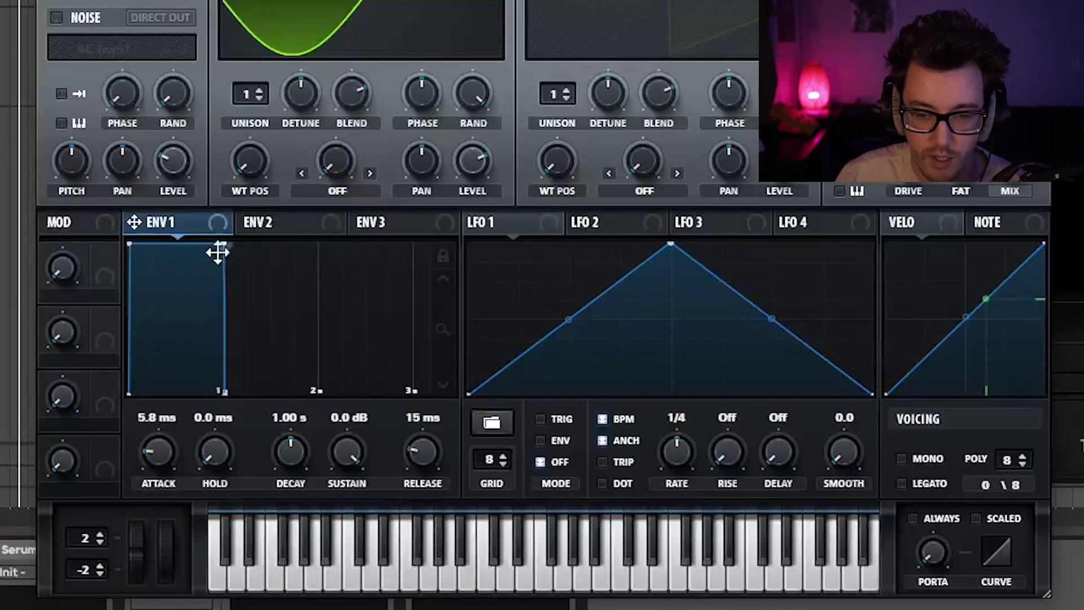
- Lower envelope 1's sustain to -oo dB and lengthen its decay to 2.46 s
{"action": "left_click_drag", "start_coordinate": [219, 244], "coordinate": [304, 446]}
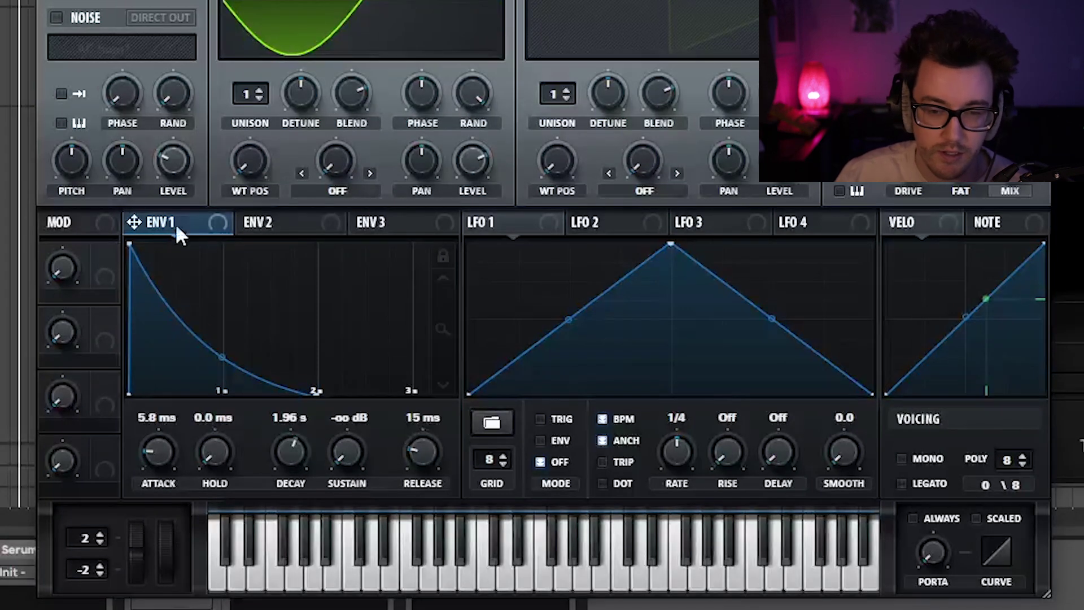
{"action": "left_click_drag", "start_coordinate": [293, 465], "coordinate": [291, 456]}
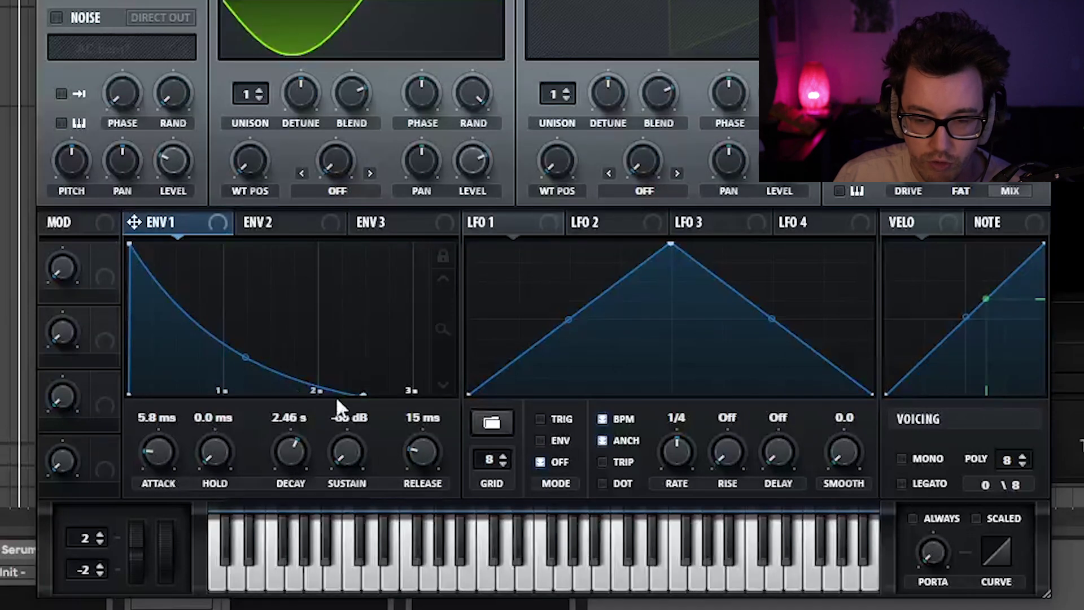
- Audition envelope 1's decay at 391 ms, 4.01 s and longer
{"action": "left_click_drag", "start_coordinate": [303, 455], "coordinate": [294, 486]}
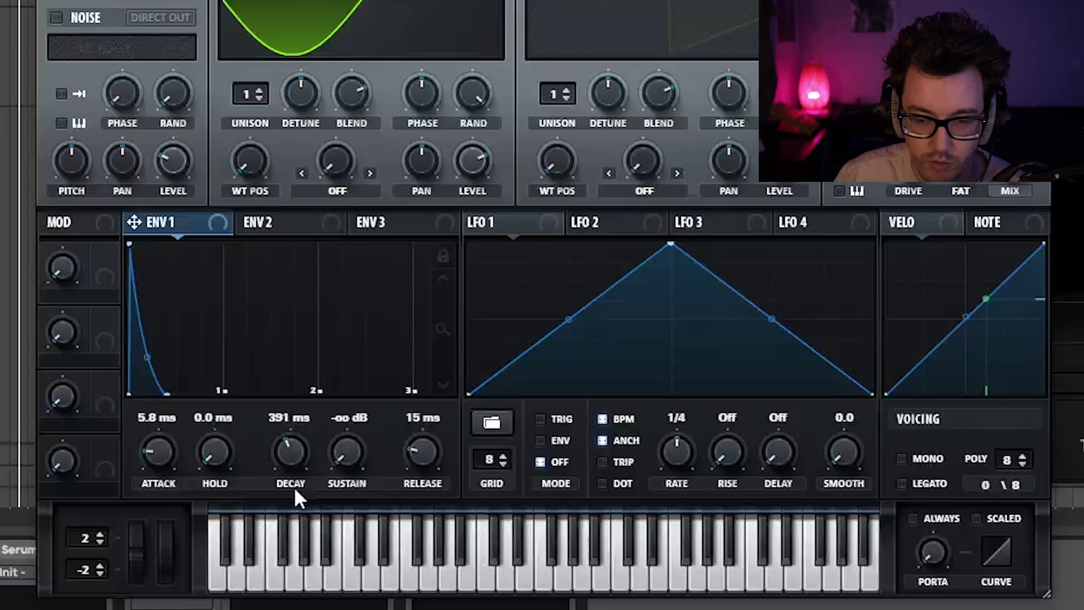
{"action": "left_click_drag", "start_coordinate": [292, 455], "coordinate": [303, 391]}
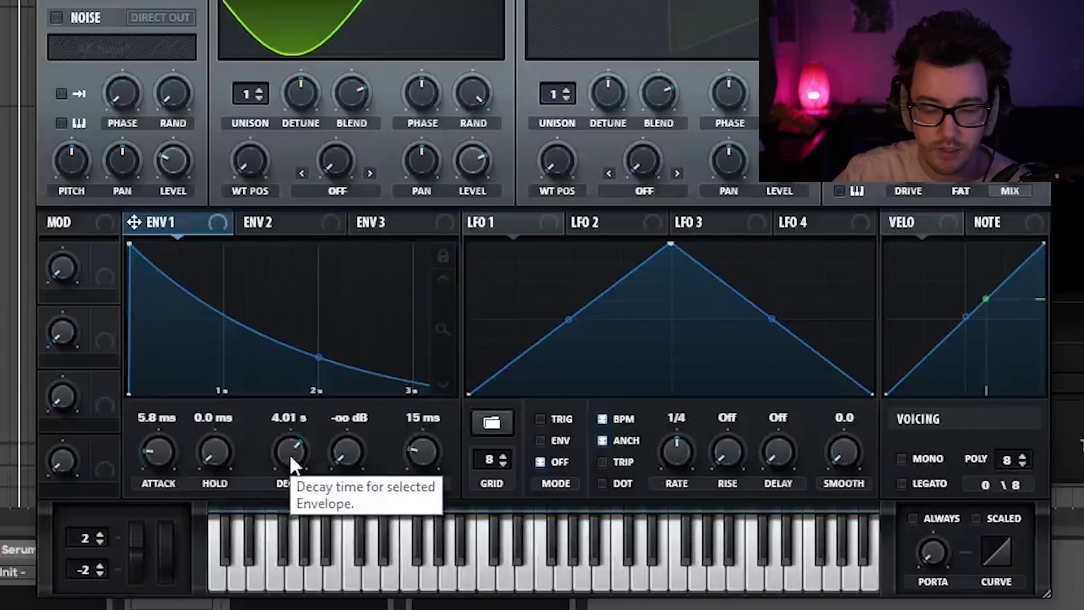
{"action": "left_click_drag", "start_coordinate": [290, 452], "coordinate": [318, 73]}
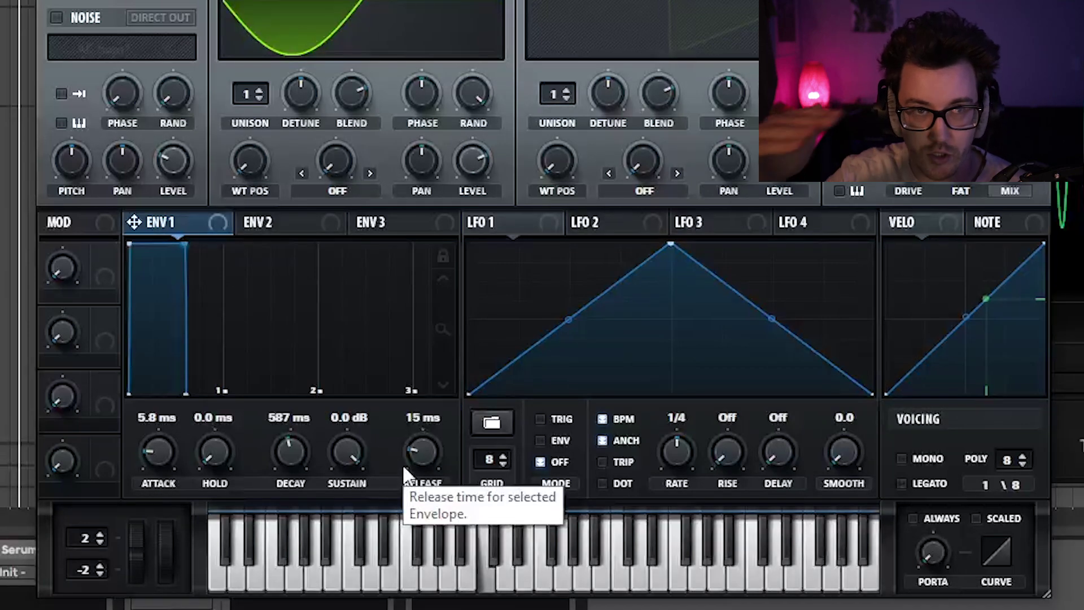
- Set envelope 1 to a 1.9 ms attack, 371 ms decay and -oo dB sustain, and change oscillator A to the saw shape
{"action": "left_click_drag", "start_coordinate": [351, 453], "coordinate": [352, 609]}
{"action": "left_click_drag", "start_coordinate": [159, 451], "coordinate": [155, 477]}
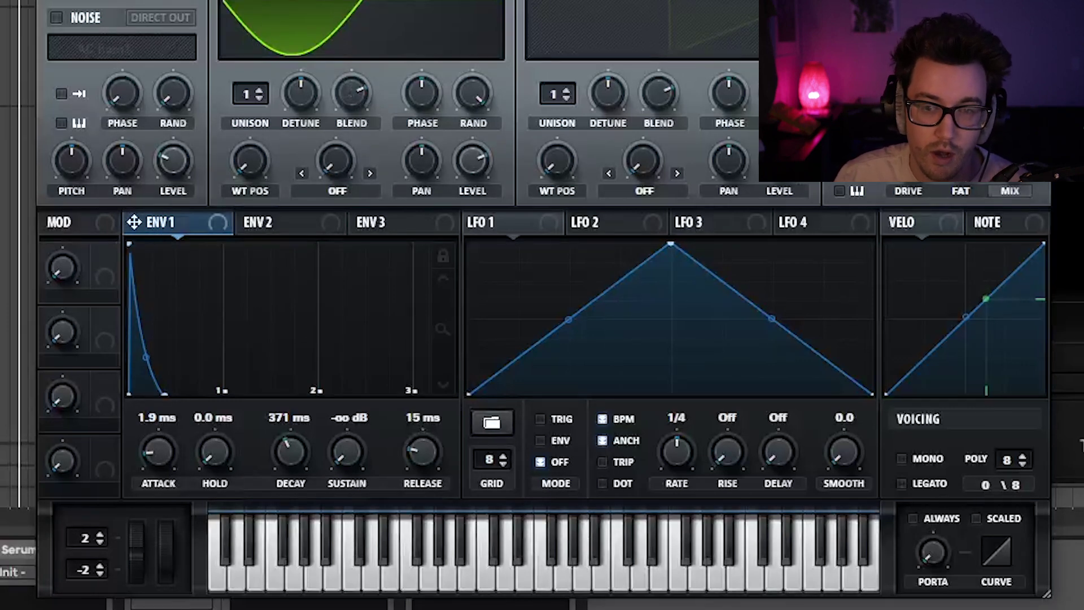
{"action": "left_click_drag", "start_coordinate": [232, 168], "coordinate": [231, 85]}
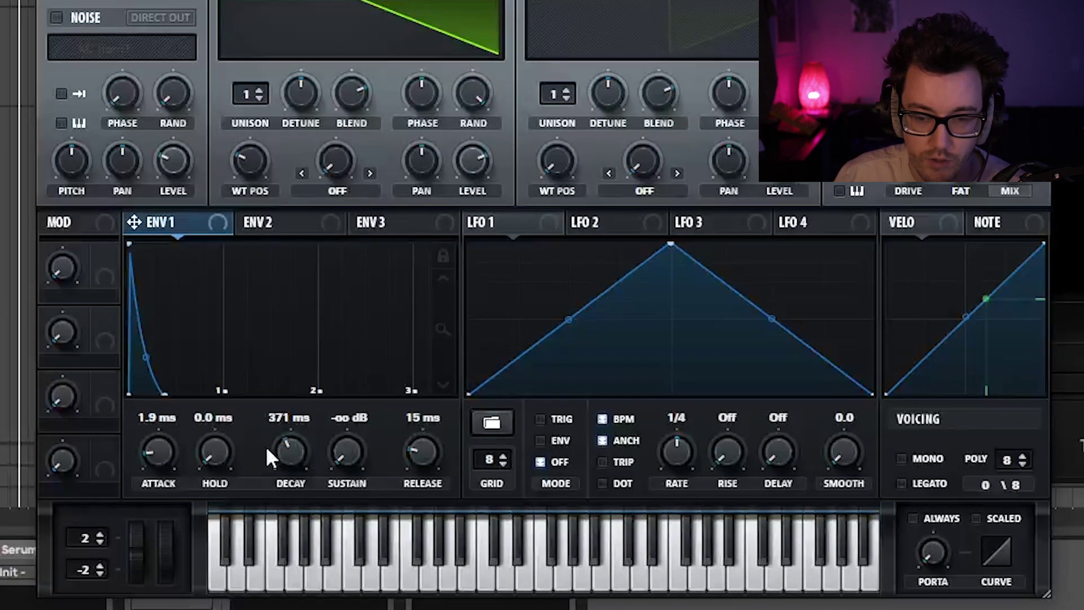
- Try a slow, sustained envelope 1 with 1.17 s attack, 20.0 s decay and -2.3 dB sustain, and shorten the decay
{"action": "left_click_drag", "start_coordinate": [280, 483], "coordinate": [354, 240]}
{"action": "left_click_drag", "start_coordinate": [172, 466], "coordinate": [167, 360]}
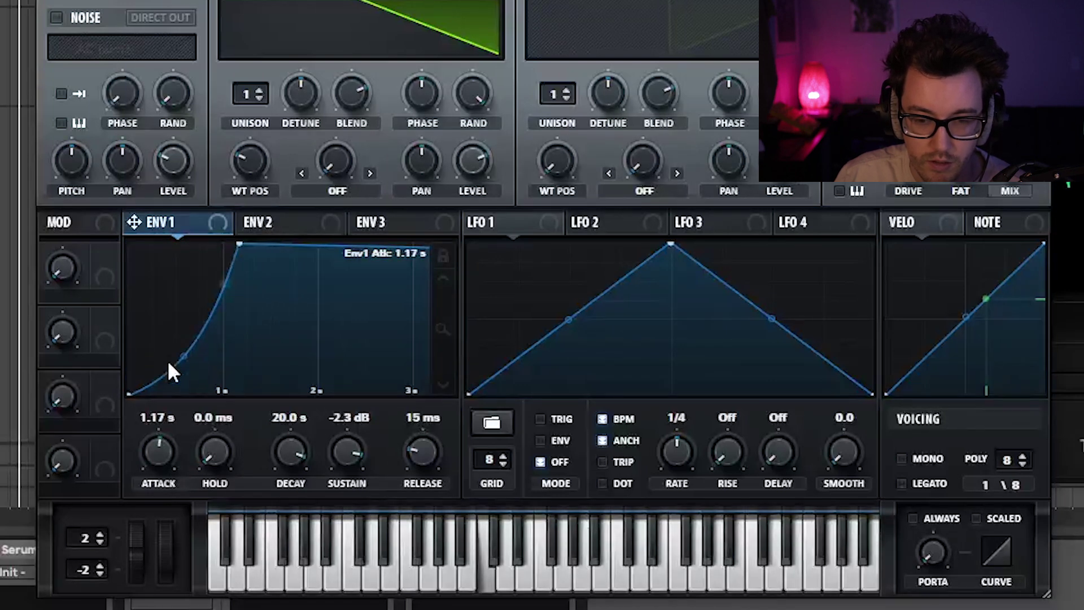
{"action": "left_click_drag", "start_coordinate": [304, 450], "coordinate": [304, 564]}
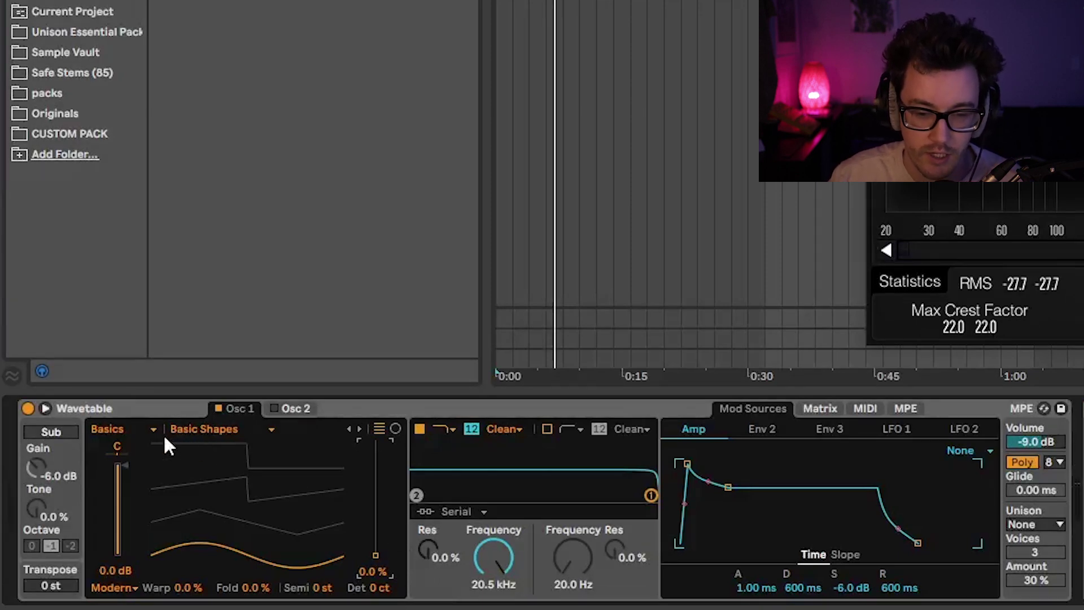
- In Ableton's Wavetable, set oscillator 1's wavetable position to 0.9% and lower filter 1's cutoff to 715 Hz
{"action": "mouse_move", "coordinate": [370, 556]}
{"action": "left_mouse_down"}
{"action": "mouse_move", "coordinate": [375, 449]}
{"action": "mouse_move", "coordinate": [376, 559]}
{"action": "left_mouse_up"}
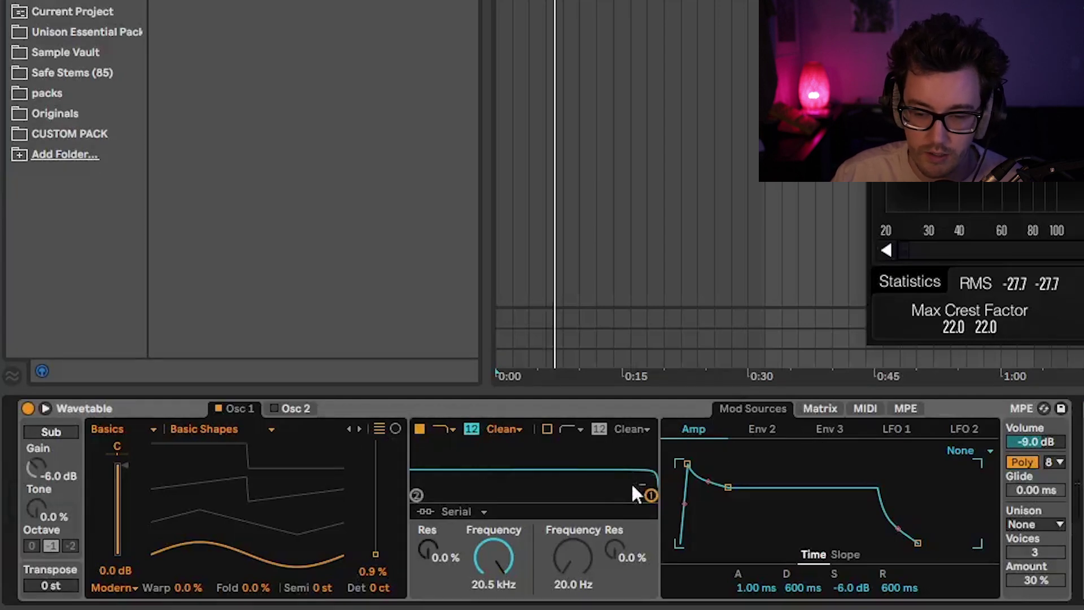
{"action": "mouse_move", "coordinate": [651, 495]}
{"action": "left_mouse_down"}
{"action": "mouse_move", "coordinate": [587, 496]}
{"action": "mouse_move", "coordinate": [651, 495]}
{"action": "left_mouse_up"}
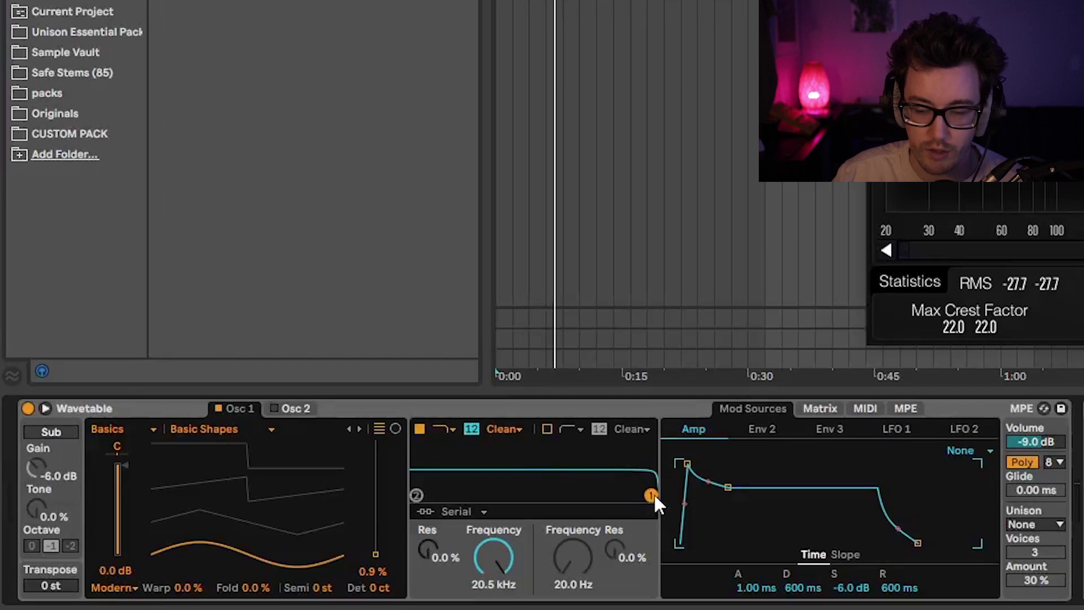
{"action": "left_click_drag", "start_coordinate": [651, 495], "coordinate": [537, 495]}
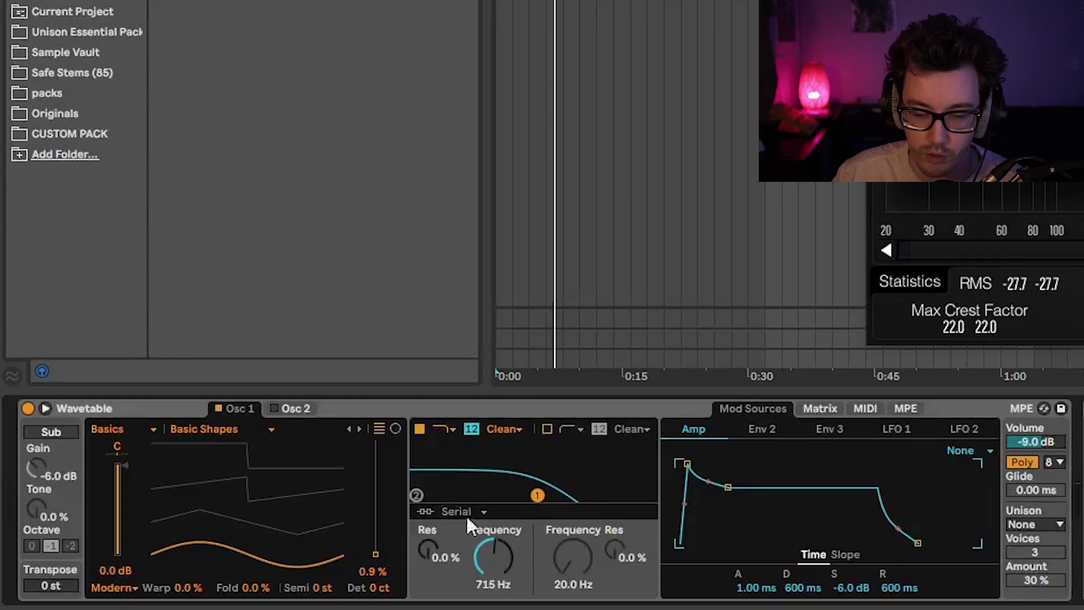
- Try filter 1 as a high-pass, lower its cutoff to 156 Hz, and return it to low-pass
{"action": "left_click", "coordinate": [448, 434]}
{"action": "left_click", "coordinate": [452, 459]}
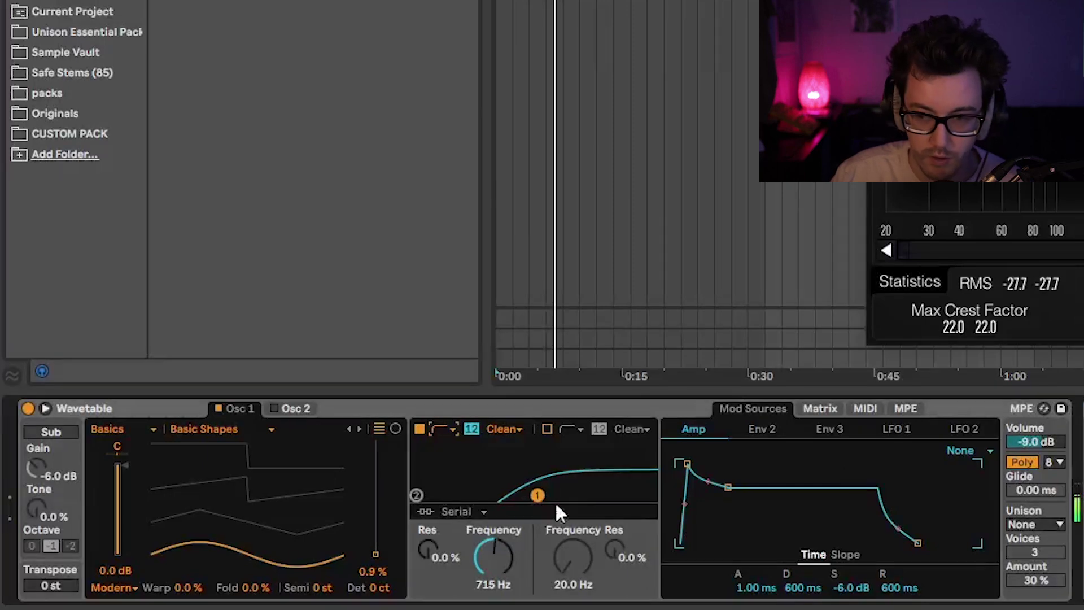
{"action": "left_click_drag", "start_coordinate": [541, 500], "coordinate": [486, 495]}
{"action": "left_click", "coordinate": [450, 427]}
{"action": "left_click", "coordinate": [451, 443]}
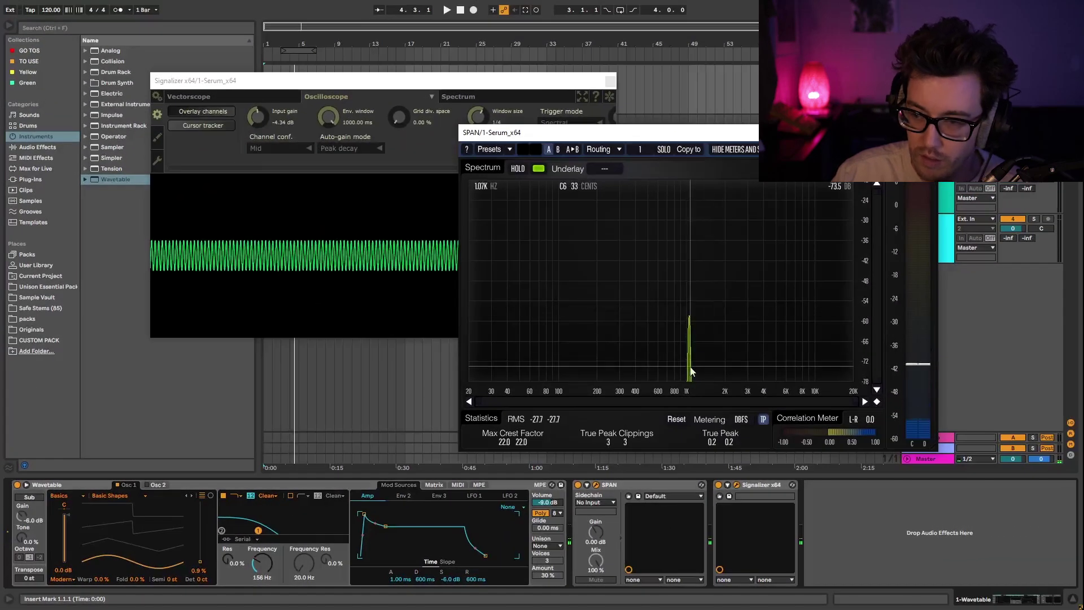
- Raise the low-pass cutoff to 268 Hz and play low and high notes to compare their levels in the analyzers
{"action": "mouse_move", "coordinate": [692, 339]}
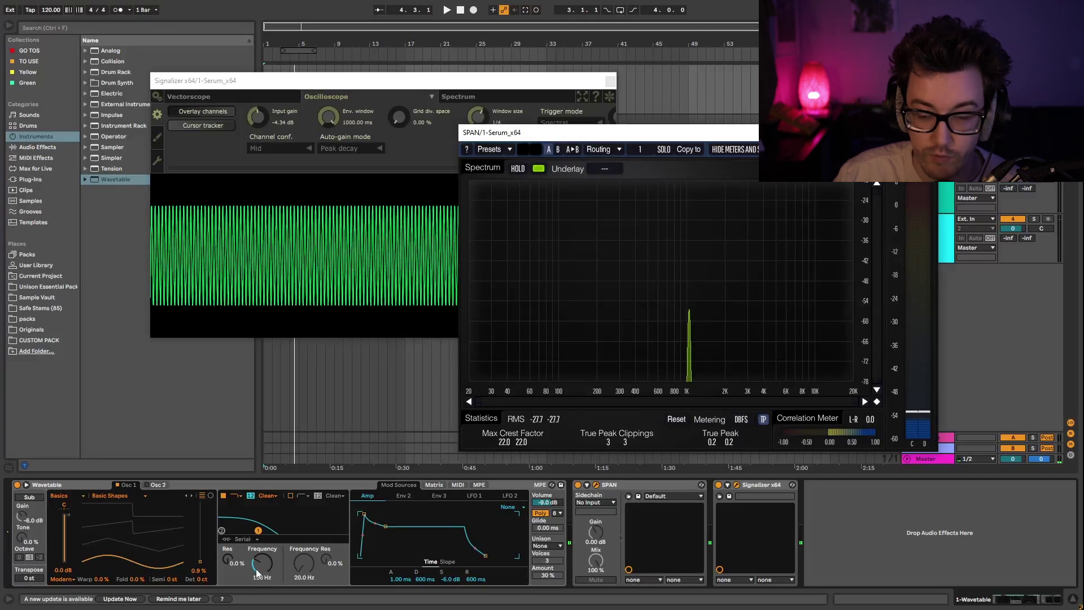
{"action": "left_click_drag", "start_coordinate": [258, 536], "coordinate": [285, 520]}
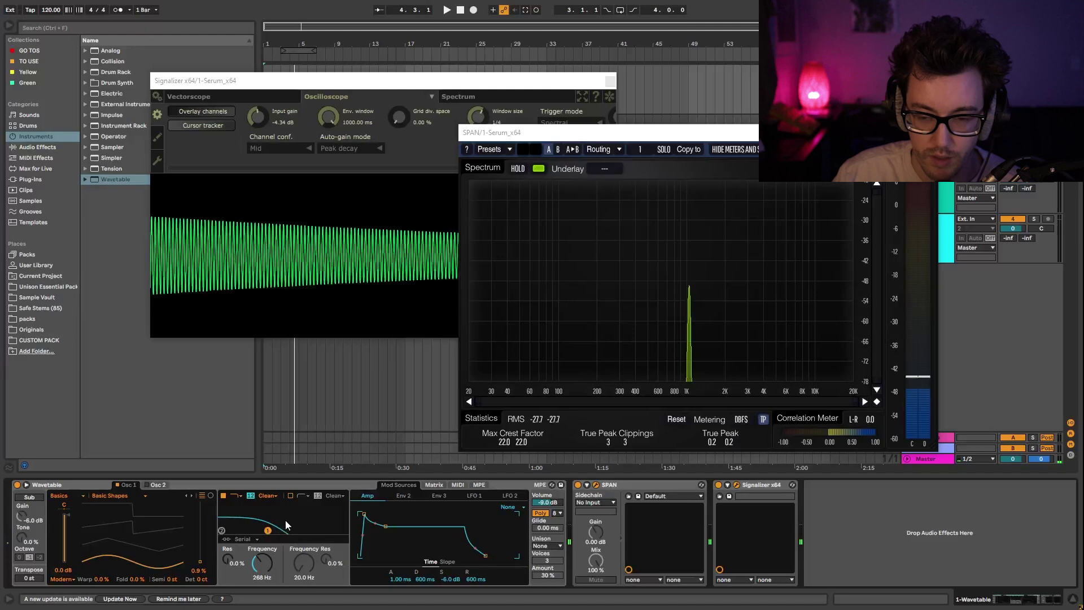
{"action": "key", "text": "a"}
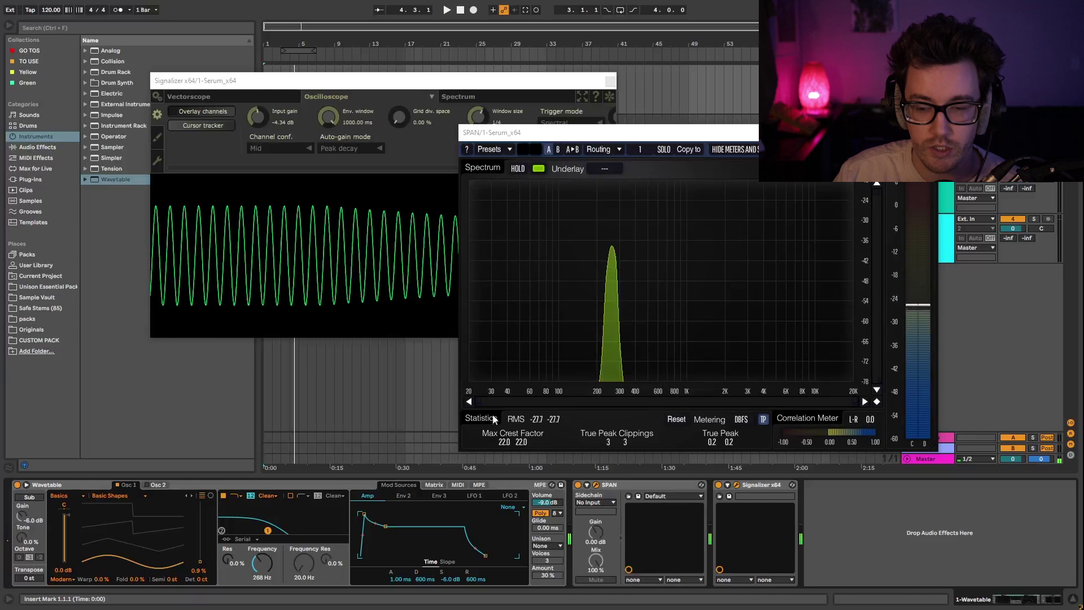
{"action": "key", "text": "x"}
{"action": "key", "text": "k"}
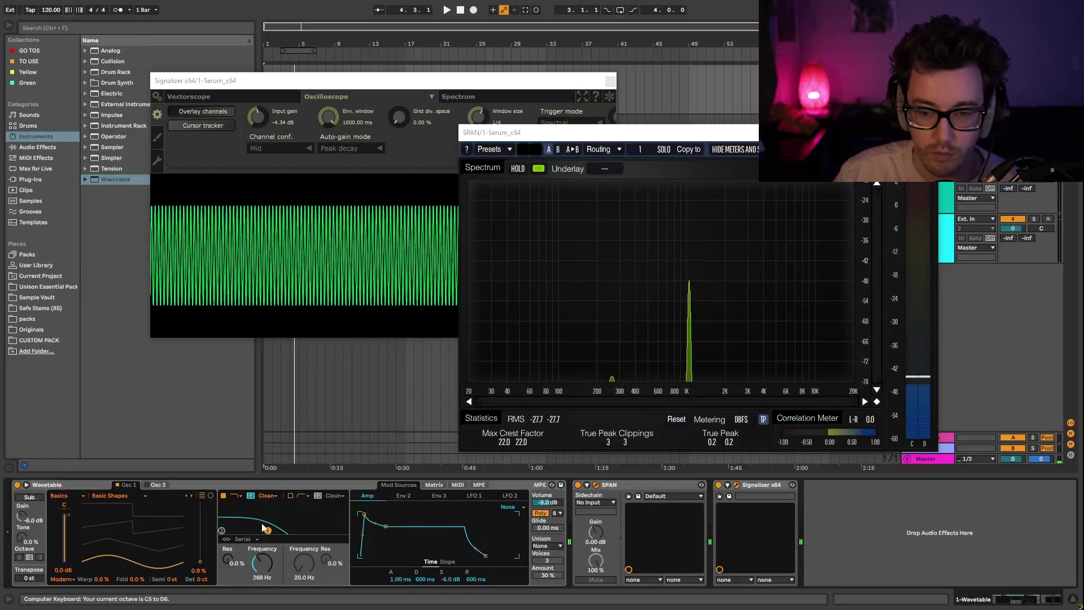
- Switch filter 1 to high-pass and set its cutoff to 2.10 kHz, lowering it to 1.63 kHz
{"action": "left_click", "coordinate": [232, 497]}
{"action": "left_click_drag", "start_coordinate": [268, 530], "coordinate": [304, 531]}
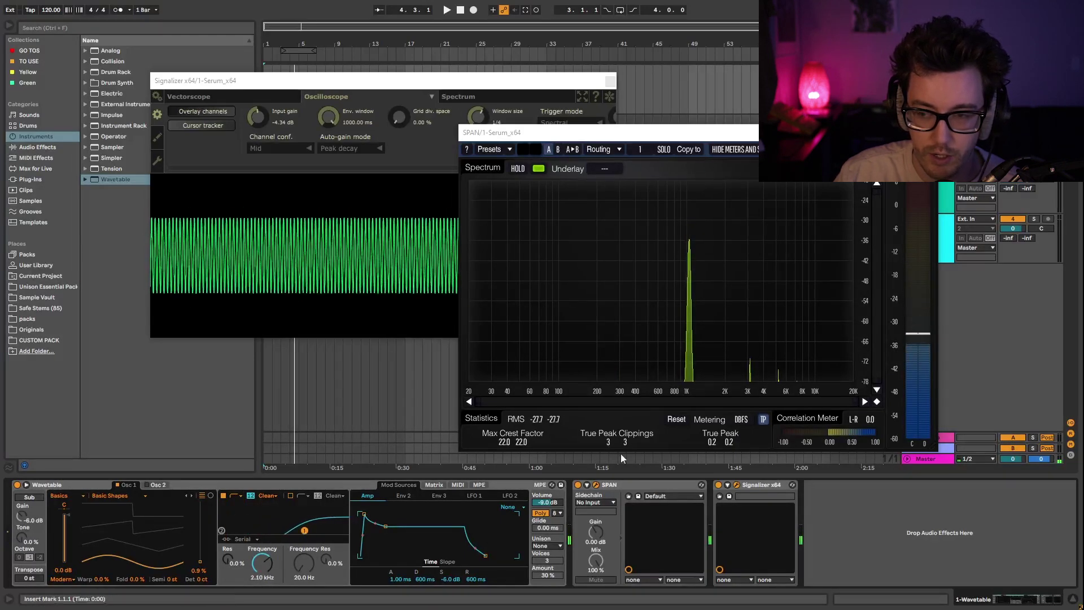
{"action": "left_click_drag", "start_coordinate": [306, 531], "coordinate": [300, 531]}
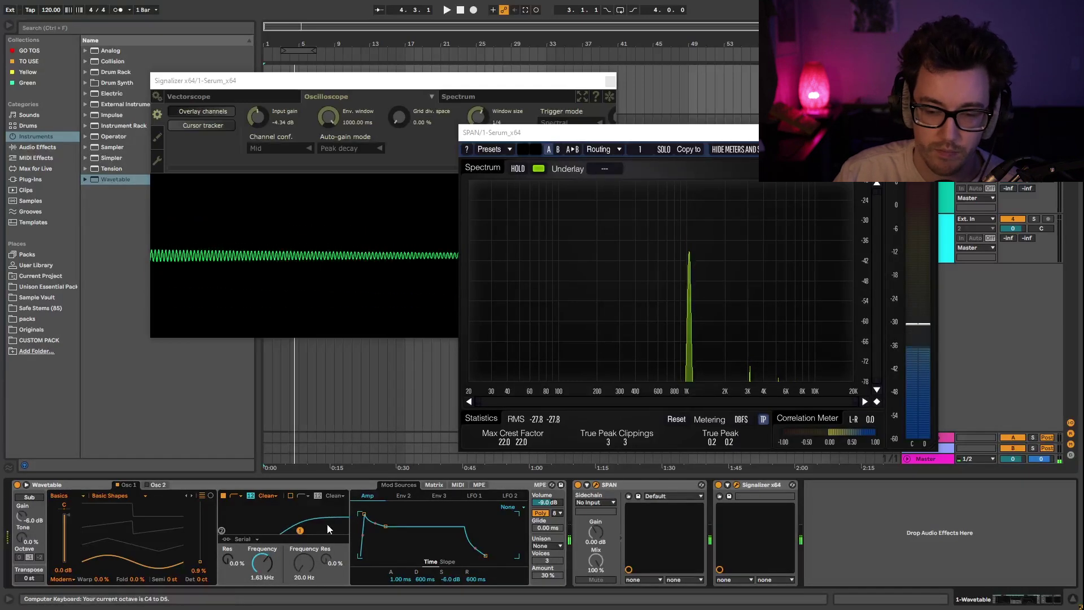
- Play notes in the C2 and C4 octaves and examine how the high-pass filter affects their level in the spectrum
{"action": "key", "text": "z"}
{"action": "key", "text": "z"}
{"action": "key", "text": "z"}
{"action": "key", "text": "a"}
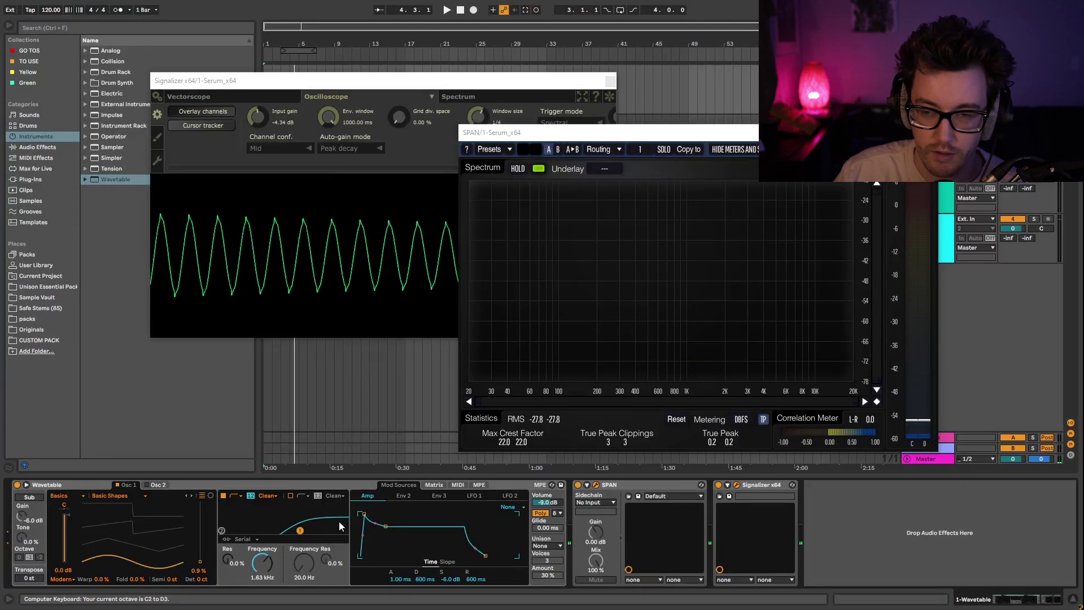
{"action": "key", "text": "x"}
{"action": "key", "text": "x"}
{"action": "key", "text": "a"}
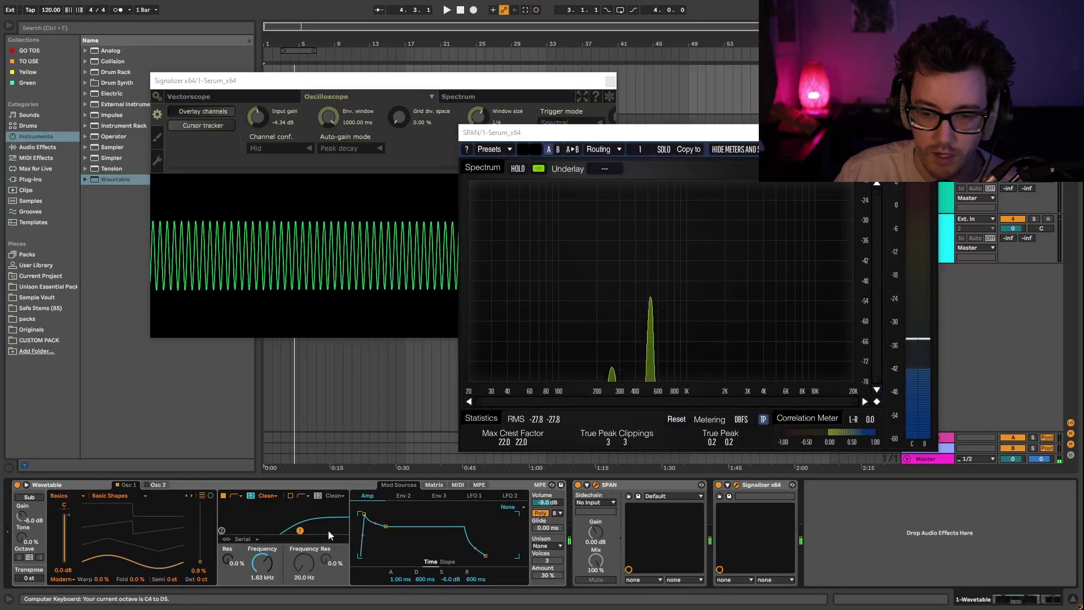
{"action": "mouse_move", "coordinate": [650, 356]}
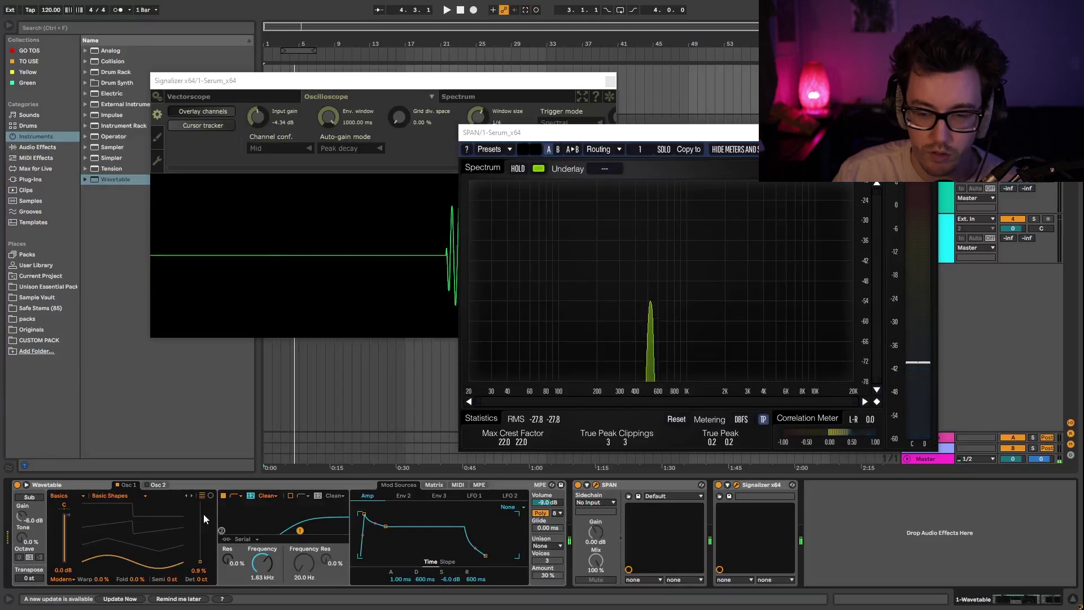
- Try filter 1 as a low-pass with cutoffs of 715 Hz and 951 Hz, and undo the last change
{"action": "left_click", "coordinate": [236, 496]}
{"action": "left_click", "coordinate": [244, 507]}
{"action": "left_click_drag", "start_coordinate": [302, 535], "coordinate": [279, 526]}
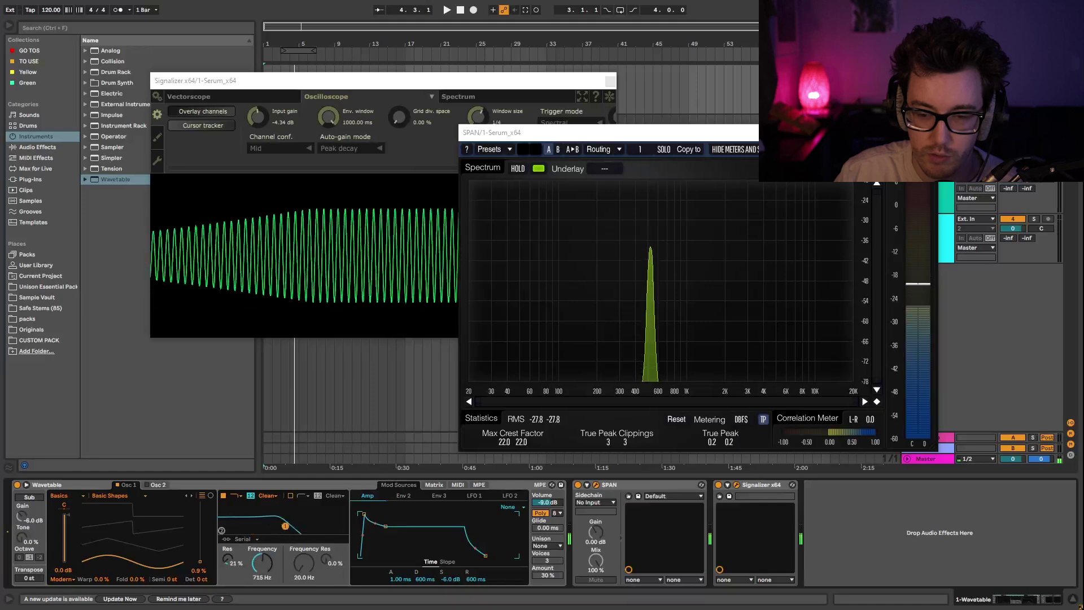
{"action": "left_click_drag", "start_coordinate": [279, 526], "coordinate": [291, 531]}
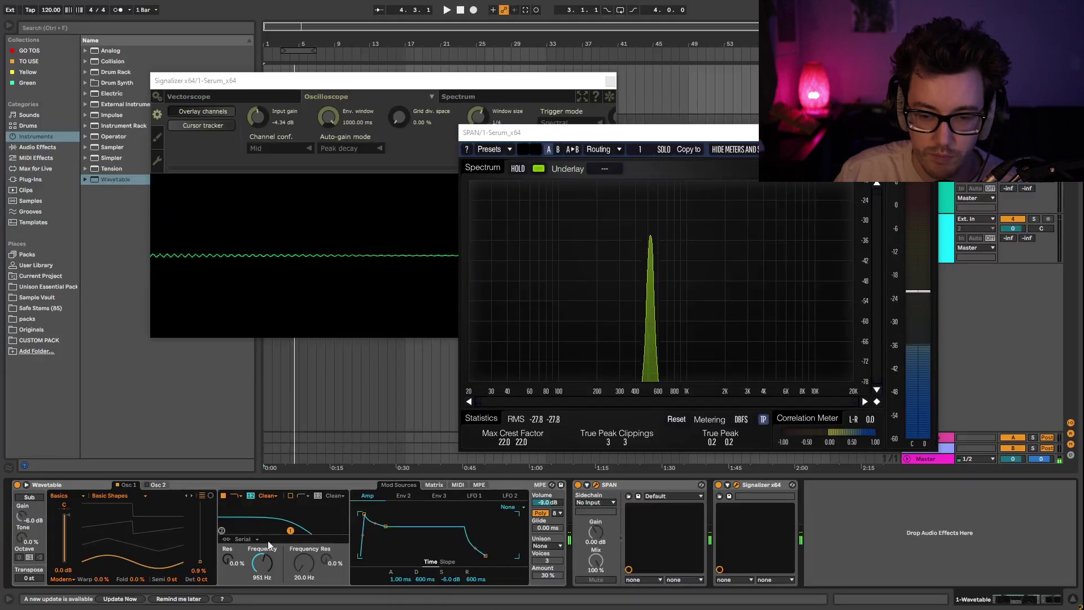
{"action": "key", "text": "ctrl+z"}
- Move oscillator 1's wavetable position to 35% and filter it with a low-pass at 431 Hz
{"action": "left_click_drag", "start_coordinate": [200, 562], "coordinate": [201, 541]}
{"action": "left_click", "coordinate": [236, 495]}
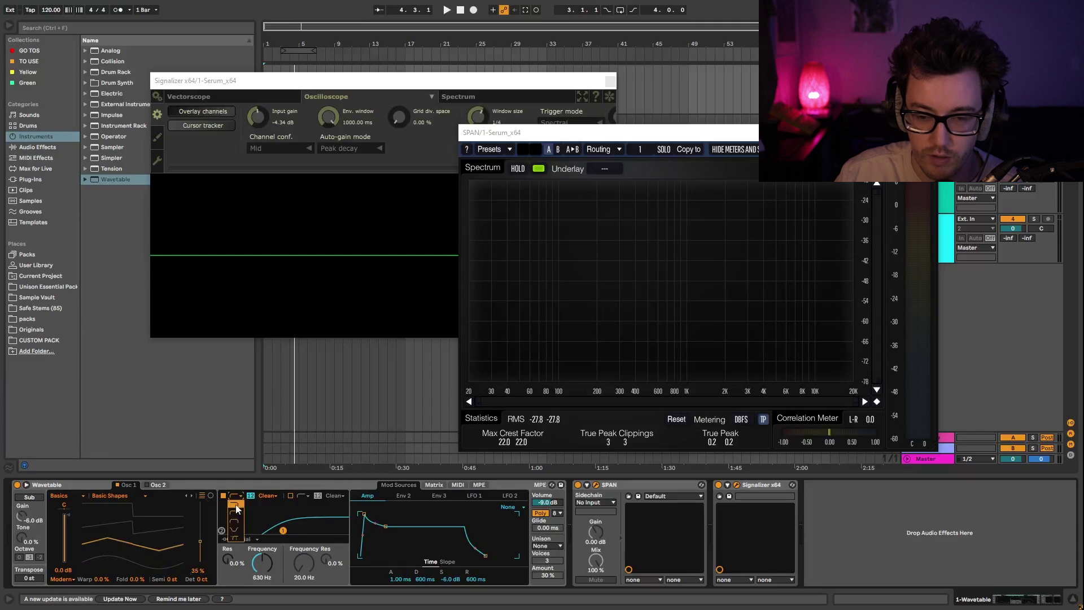
{"action": "left_click", "coordinate": [236, 502]}
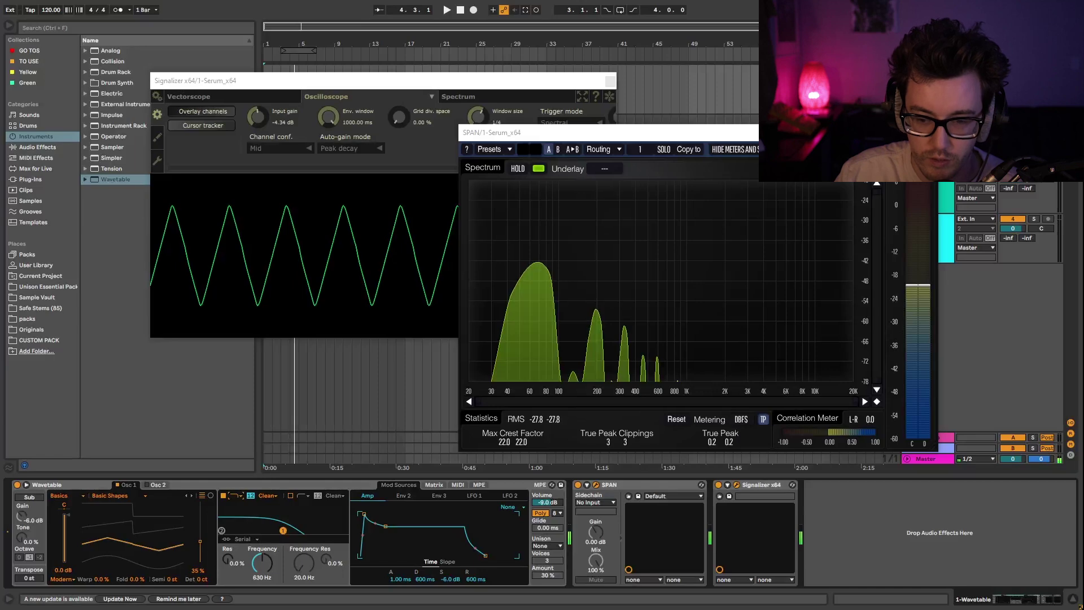
{"action": "mouse_move", "coordinate": [286, 534]}
{"action": "left_mouse_down"}
{"action": "mouse_move", "coordinate": [265, 533]}
{"action": "mouse_move", "coordinate": [290, 534]}
{"action": "left_mouse_up"}
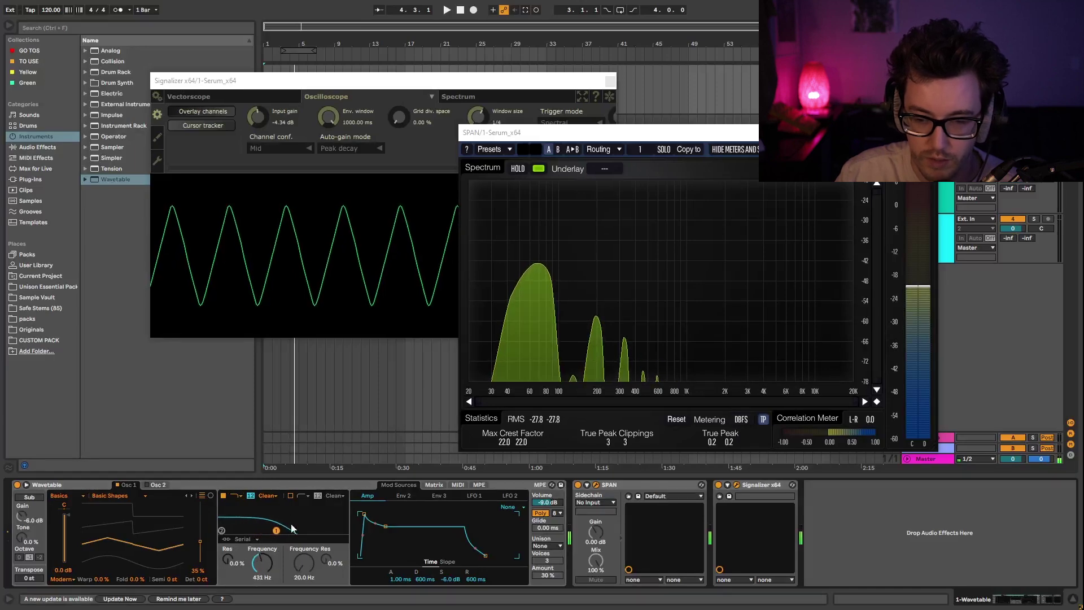
- Switch filter 1 to band-pass and sweep it through 1.58 kHz and 431 Hz with high resonance, ending at 951 Hz and 102% resonance
{"action": "left_click", "coordinate": [239, 495]}
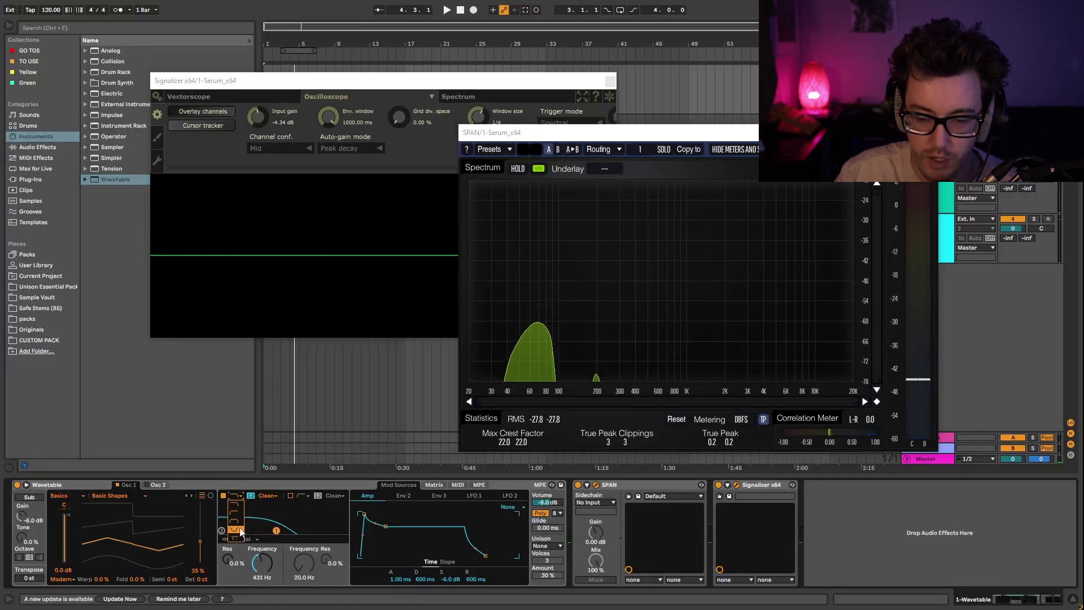
{"action": "left_click", "coordinate": [239, 525]}
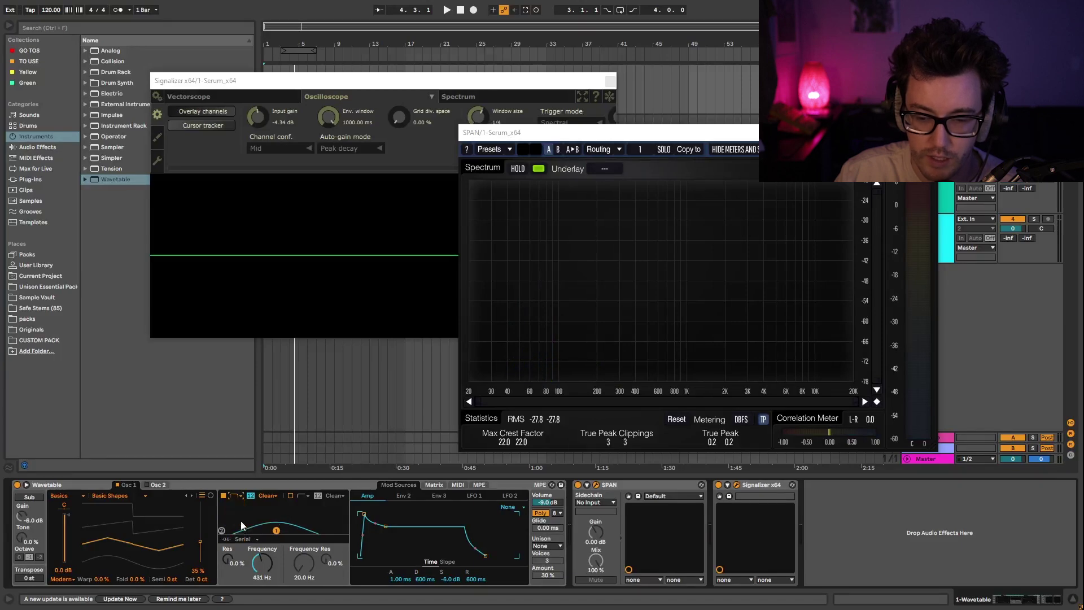
{"action": "left_click_drag", "start_coordinate": [276, 531], "coordinate": [300, 506]}
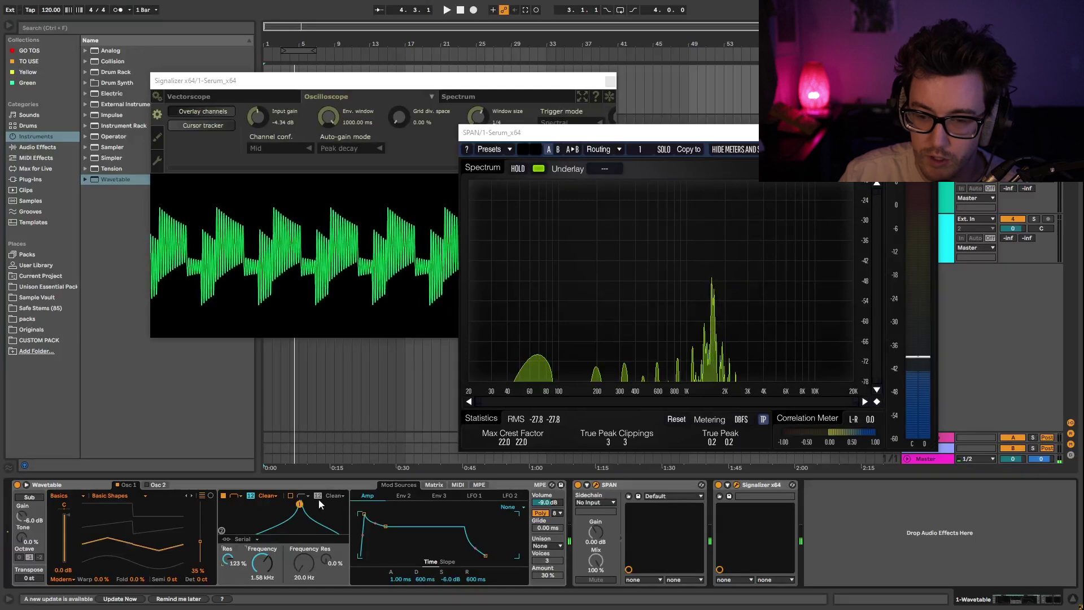
{"action": "left_click_drag", "start_coordinate": [300, 507], "coordinate": [288, 499]}
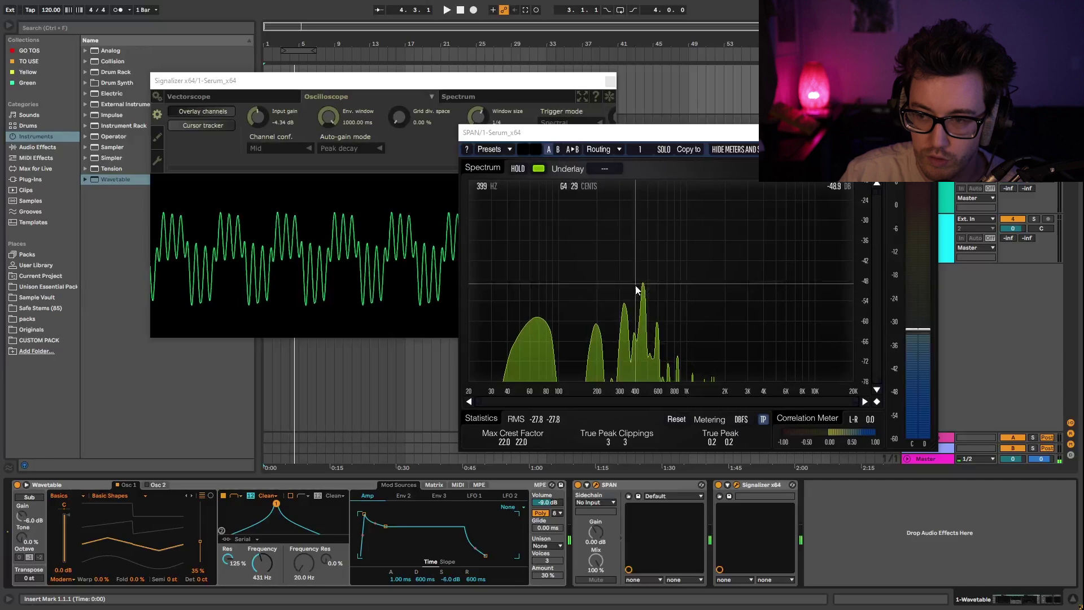
{"action": "left_click_drag", "start_coordinate": [276, 504], "coordinate": [291, 509]}
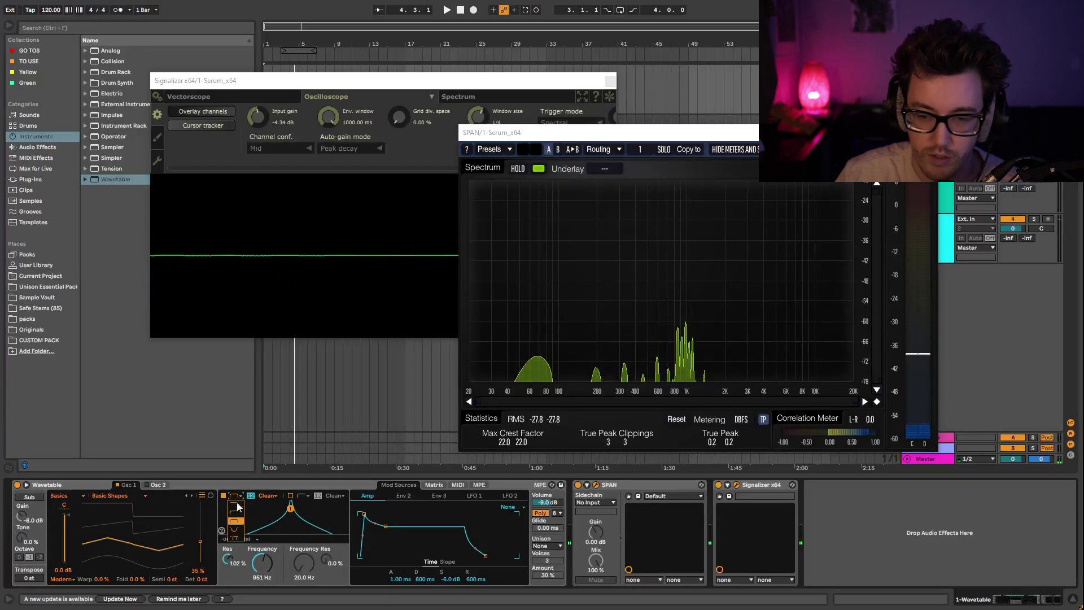
- Change filter 1 to a notch and set it to 981 Hz with about 66% resonance
{"action": "left_click", "coordinate": [238, 497]}
{"action": "left_click", "coordinate": [287, 528]}
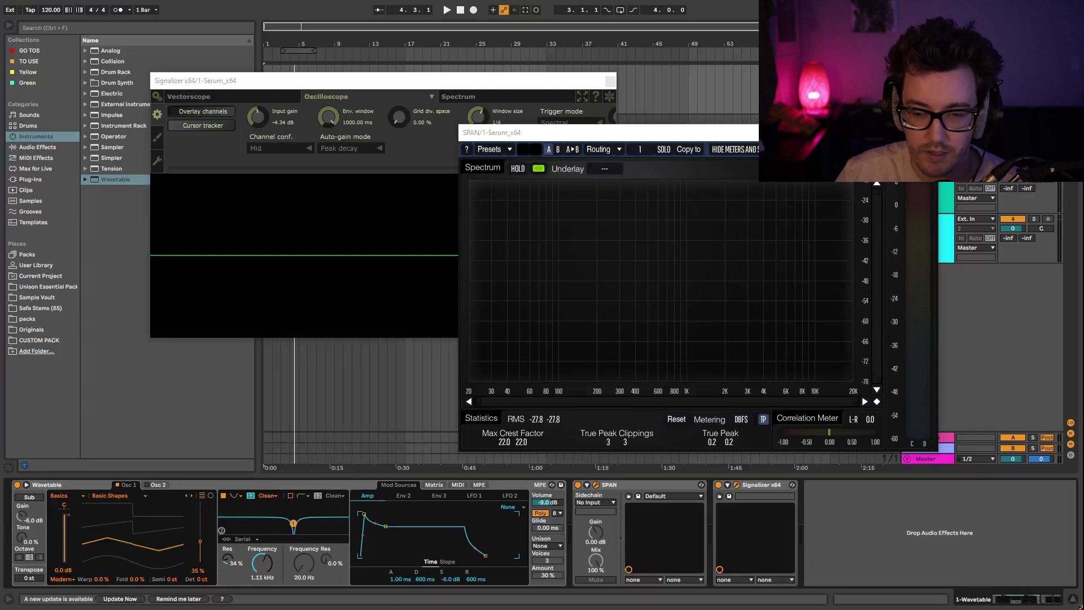
{"action": "mouse_move", "coordinate": [293, 524]}
{"action": "left_mouse_down"}
{"action": "mouse_move", "coordinate": [274, 519]}
{"action": "mouse_move", "coordinate": [320, 514]}
{"action": "mouse_move", "coordinate": [290, 512]}
{"action": "left_mouse_up"}
- Play notes in different octaves through the notch filter and move it to 334 Hz with 73% resonance
{"action": "key", "text": "x"}
{"action": "key", "text": "x"}
{"action": "key", "text": "x"}
{"action": "key", "text": "a"}
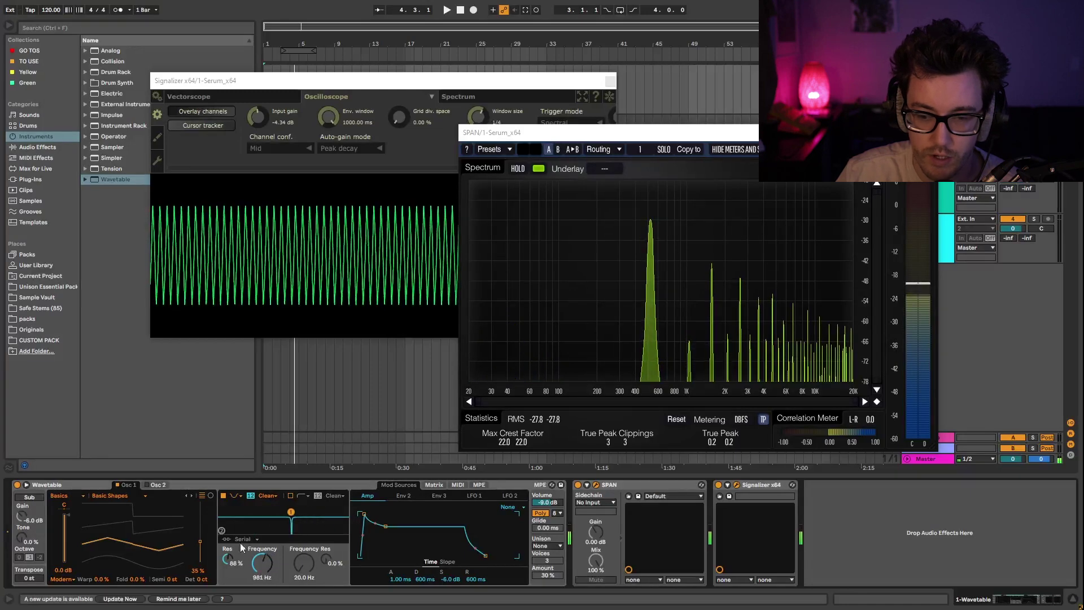
{"action": "key", "text": "z"}
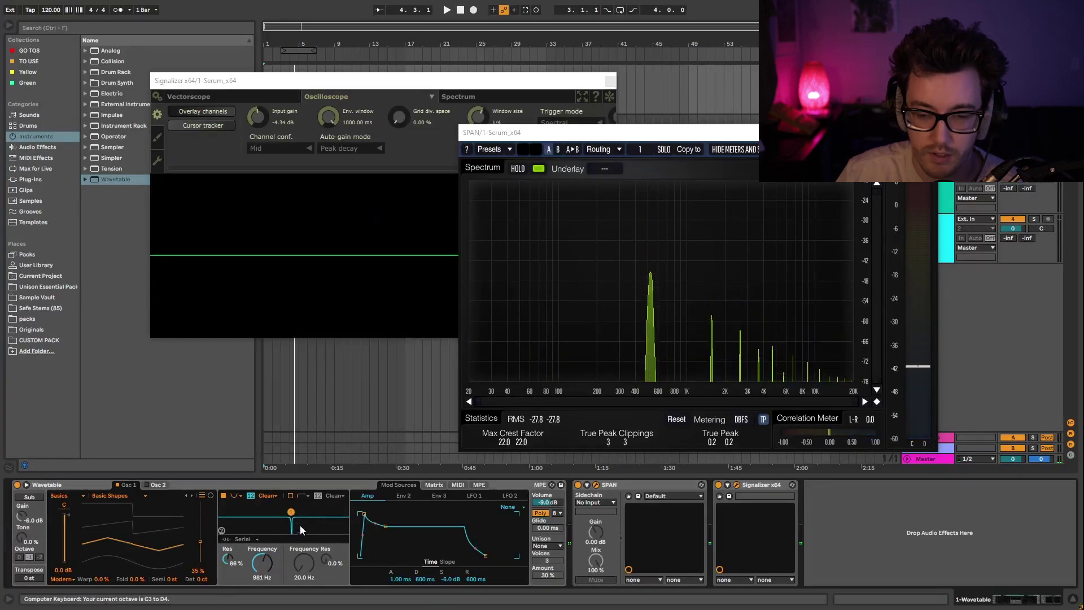
{"action": "key", "text": "a"}
{"action": "left_click_drag", "start_coordinate": [291, 512], "coordinate": [272, 515]}
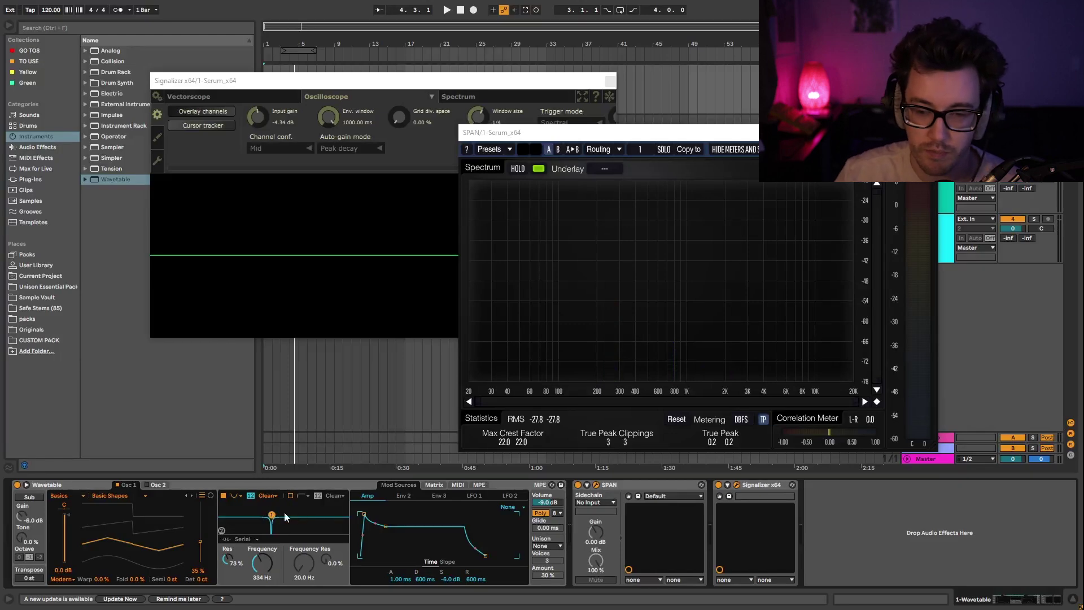
- Switch filter 1 to the morph type and sweep its morph through band-pass and low-pass, ending at the 50% high-pass/notch blend
{"action": "left_click", "coordinate": [236, 537]}
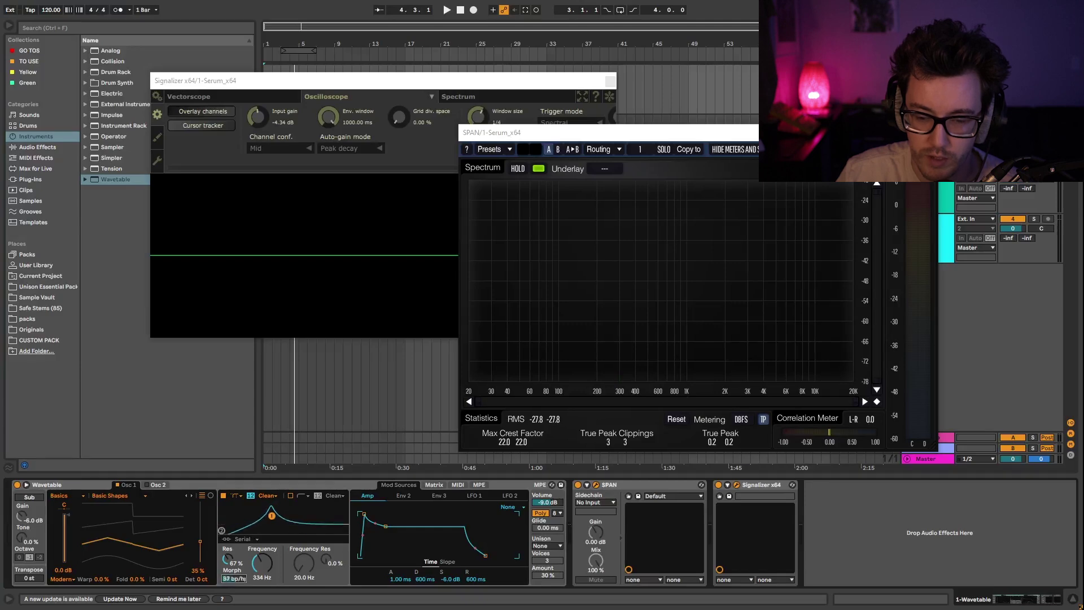
{"action": "left_click_drag", "start_coordinate": [234, 579], "coordinate": [235, 582]}
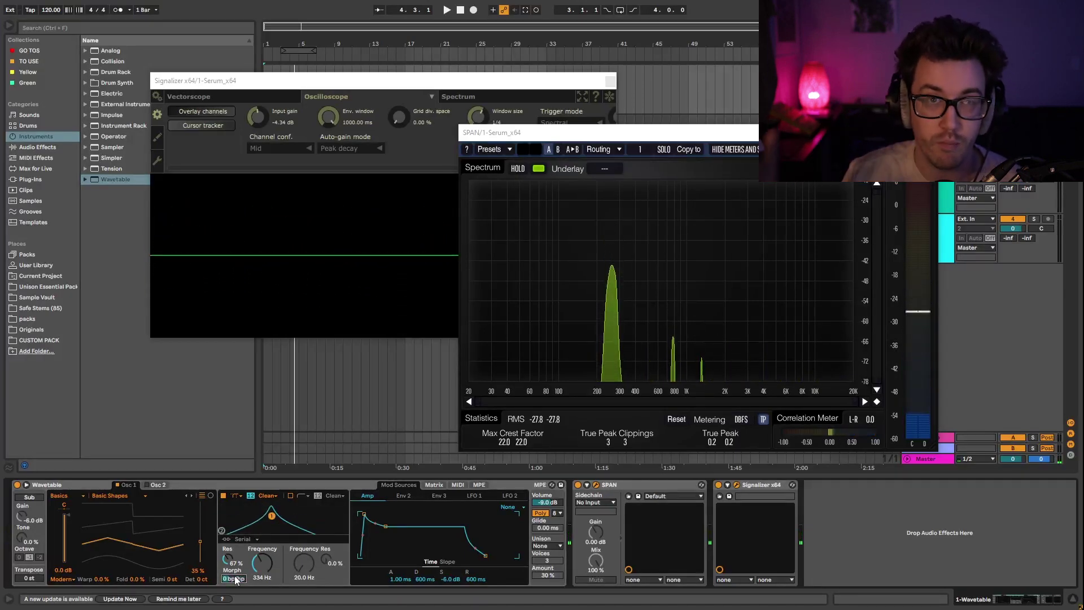
{"action": "left_click_drag", "start_coordinate": [235, 578], "coordinate": [235, 582]}
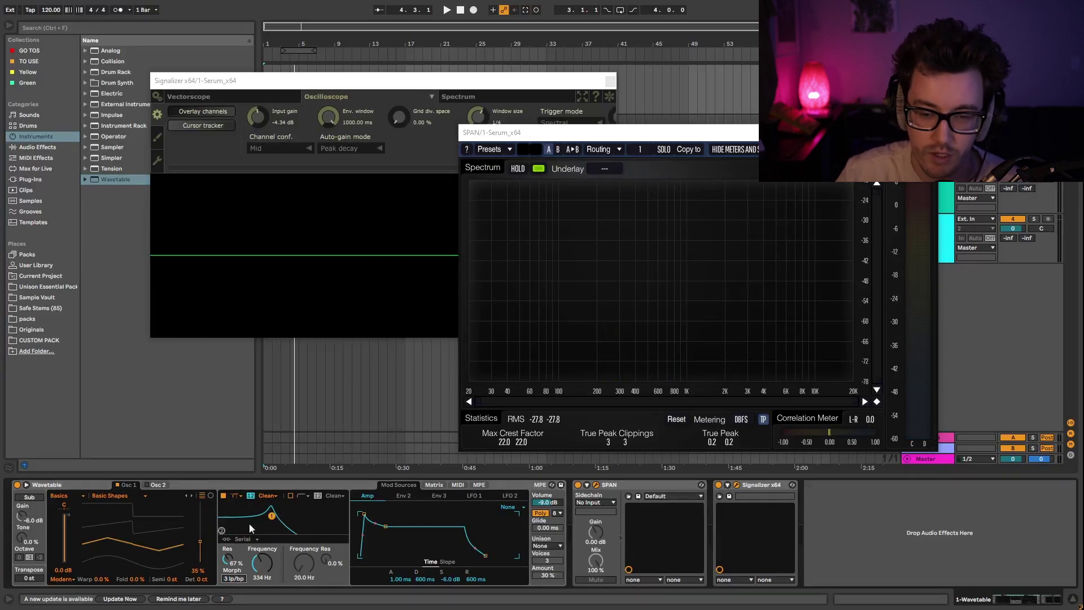
{"action": "left_click_drag", "start_coordinate": [235, 583], "coordinate": [235, 576]}
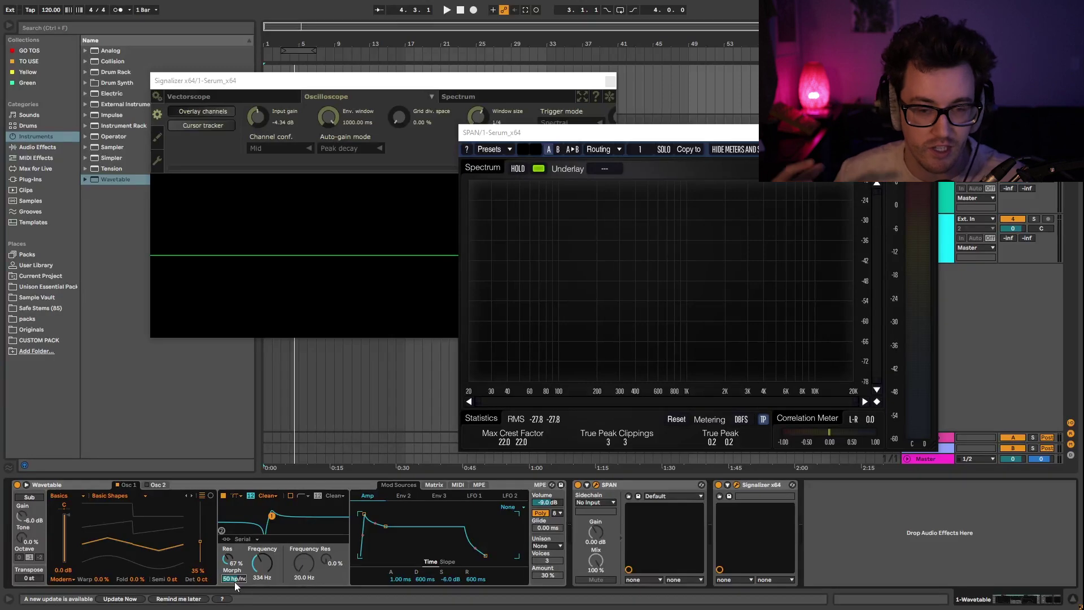
- Play low- and high-octave notes while varying filter 1's morph, ending at the 37% band-pass/high-pass blend and a 1.82 kHz frequency
{"action": "key", "text": "z"}
{"action": "key", "text": "a"}
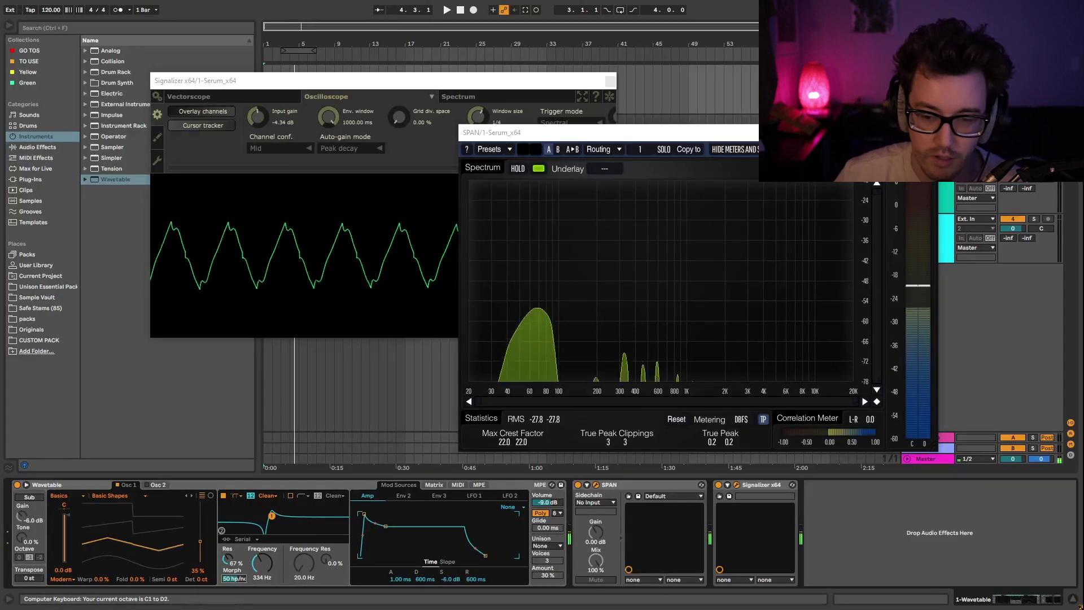
{"action": "key", "text": "x"}
{"action": "left_click_drag", "start_coordinate": [234, 577], "coordinate": [231, 556]}
{"action": "key", "text": "x"}
{"action": "key", "text": "a"}
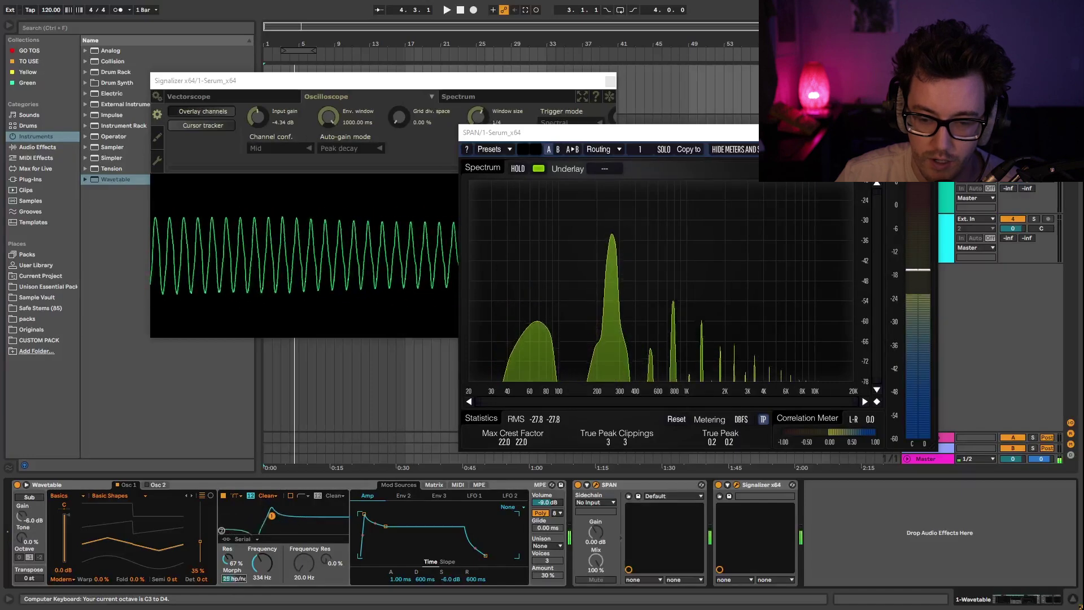
{"action": "left_click_drag", "start_coordinate": [233, 578], "coordinate": [238, 581]}
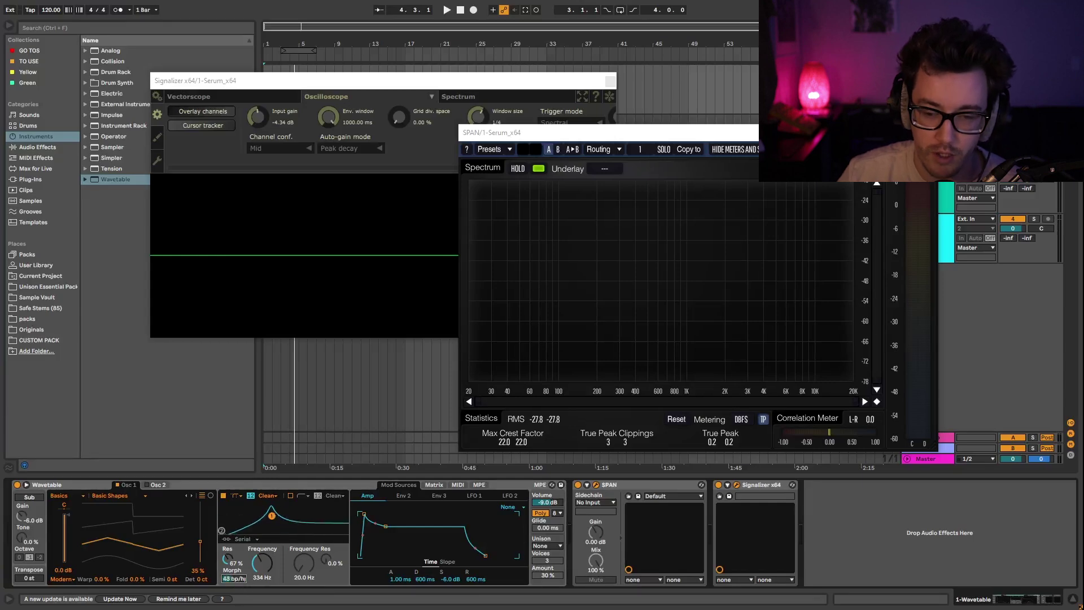
{"action": "left_click_drag", "start_coordinate": [262, 563], "coordinate": [262, 541]}
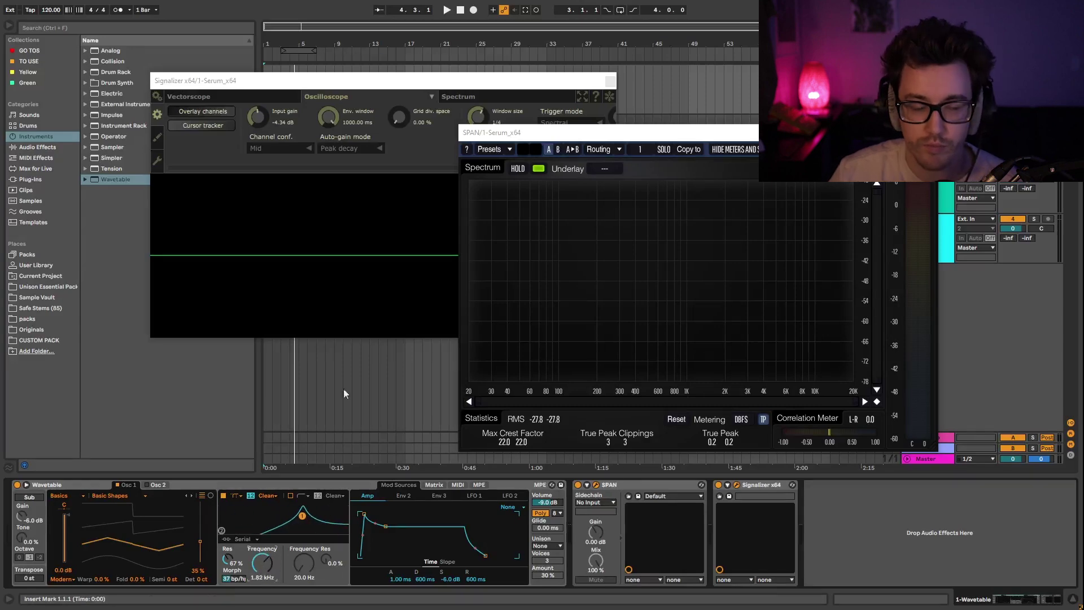
- Switch to Serum and look through the filter types in its Multi, Flanges and Misc categories
{"action": "left_click", "coordinate": [331, 507]}
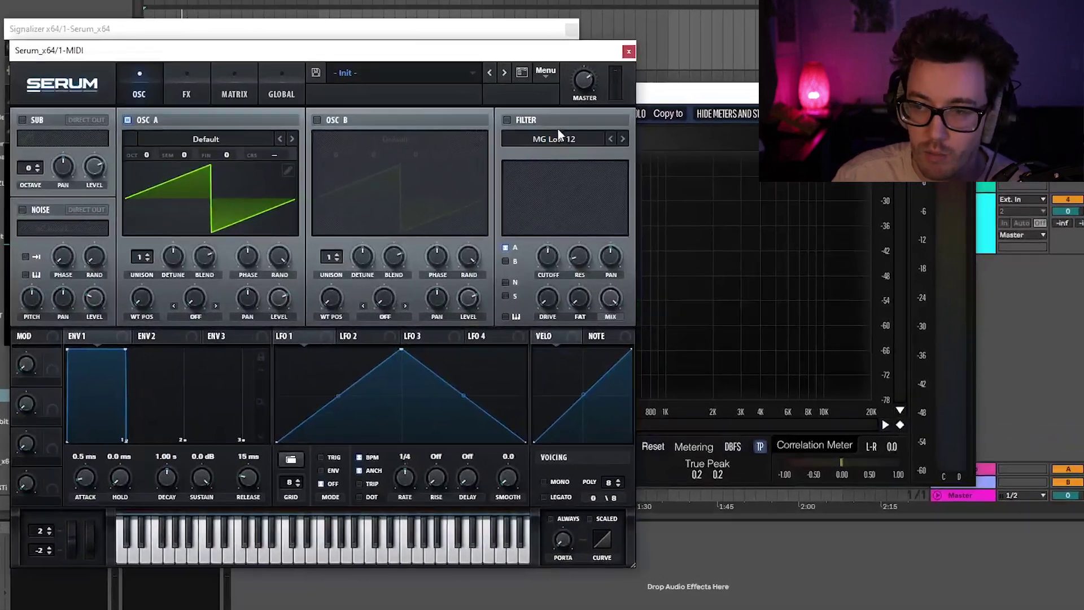
{"action": "left_click", "coordinate": [595, 170]}
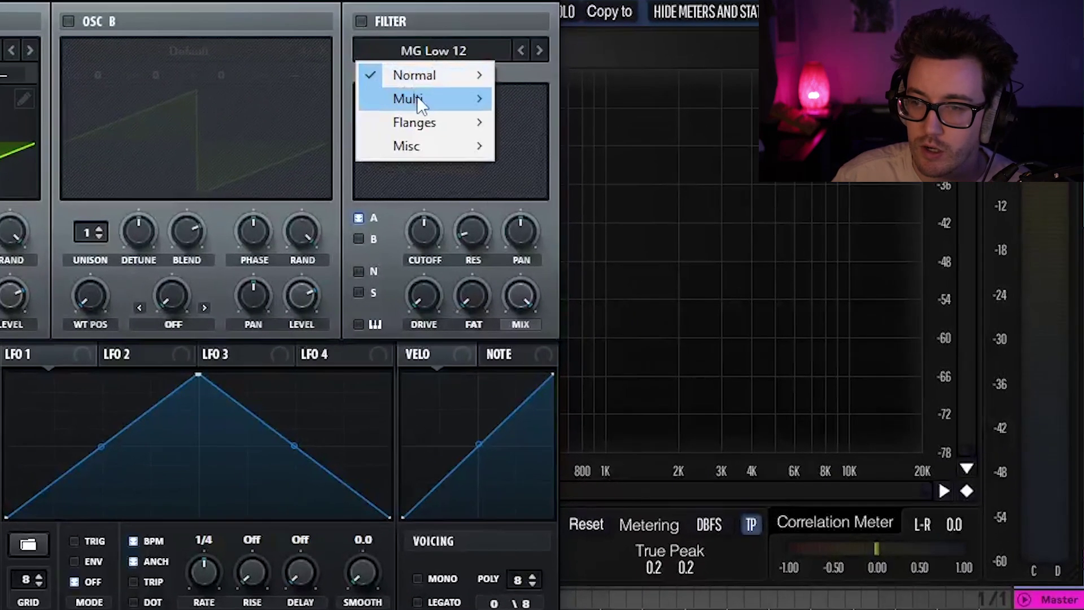
{"action": "mouse_move", "coordinate": [426, 108]}
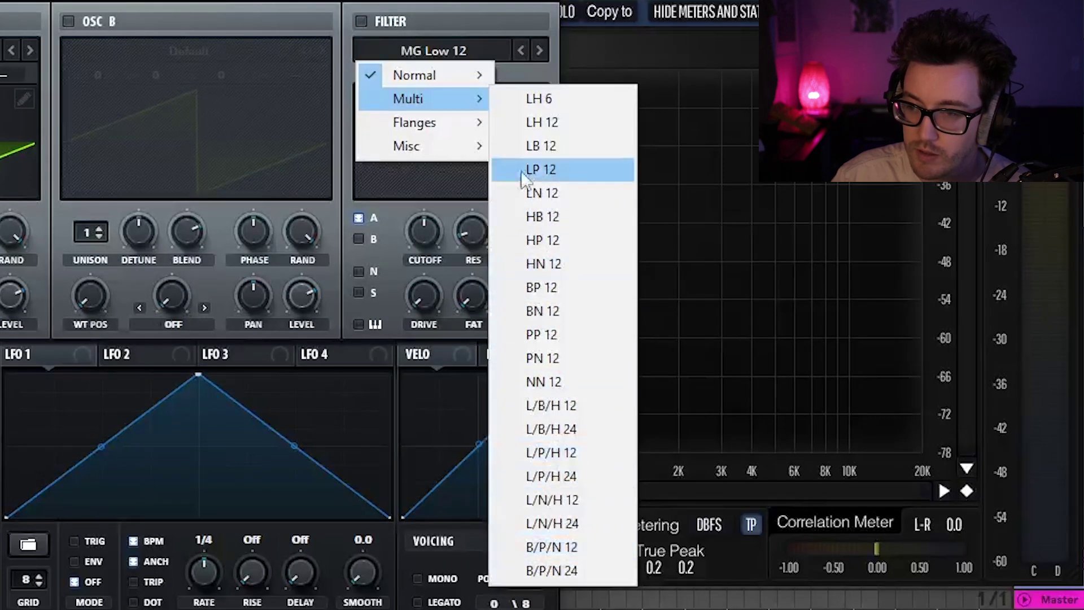
{"action": "mouse_move", "coordinate": [461, 121]}
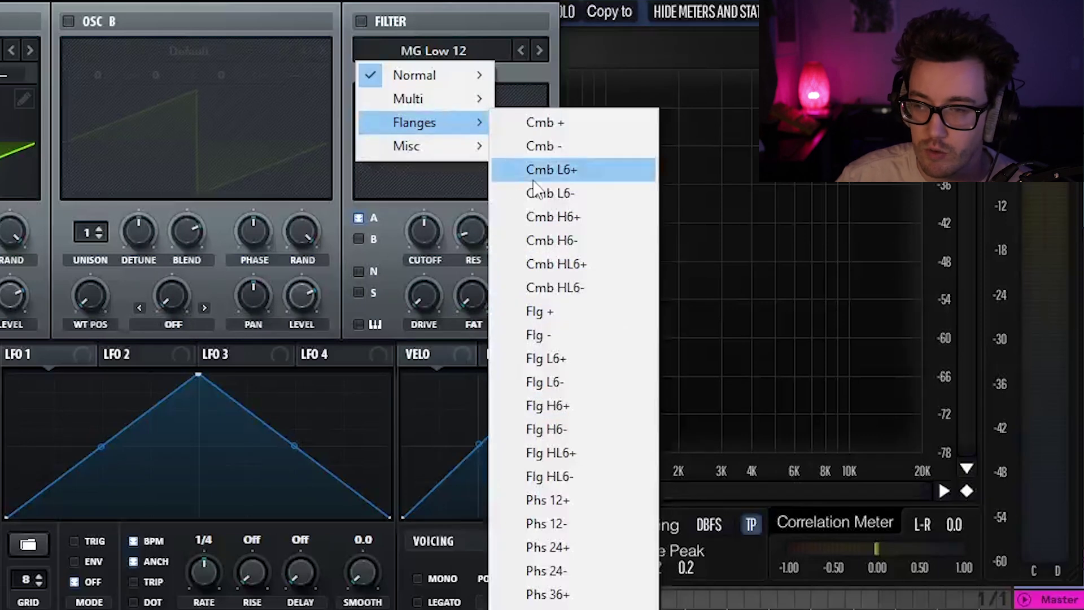
{"action": "mouse_move", "coordinate": [418, 146]}
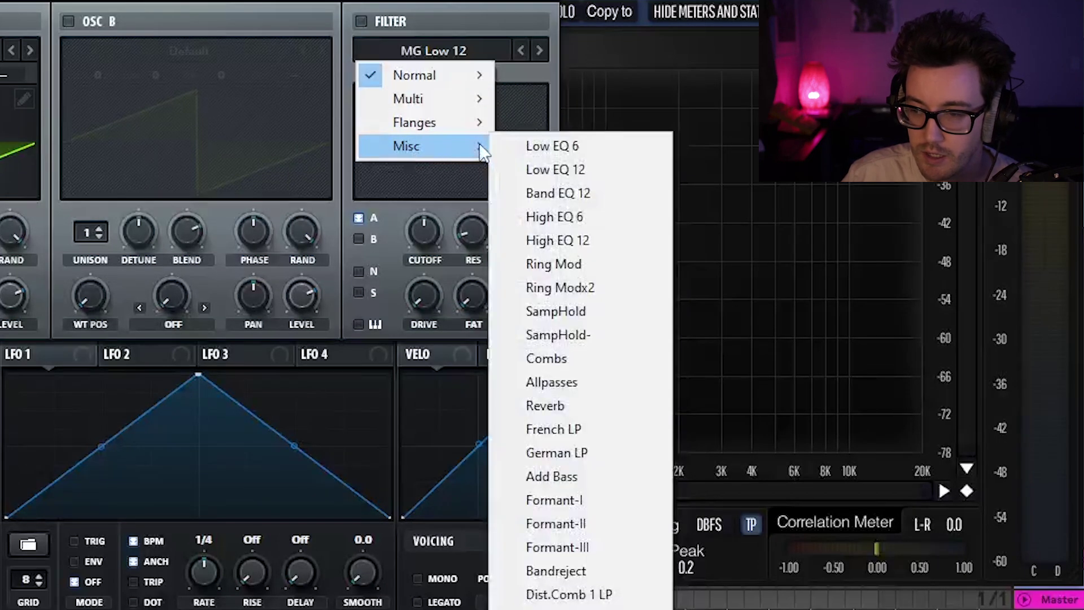
{"action": "left_click", "coordinate": [452, 41]}
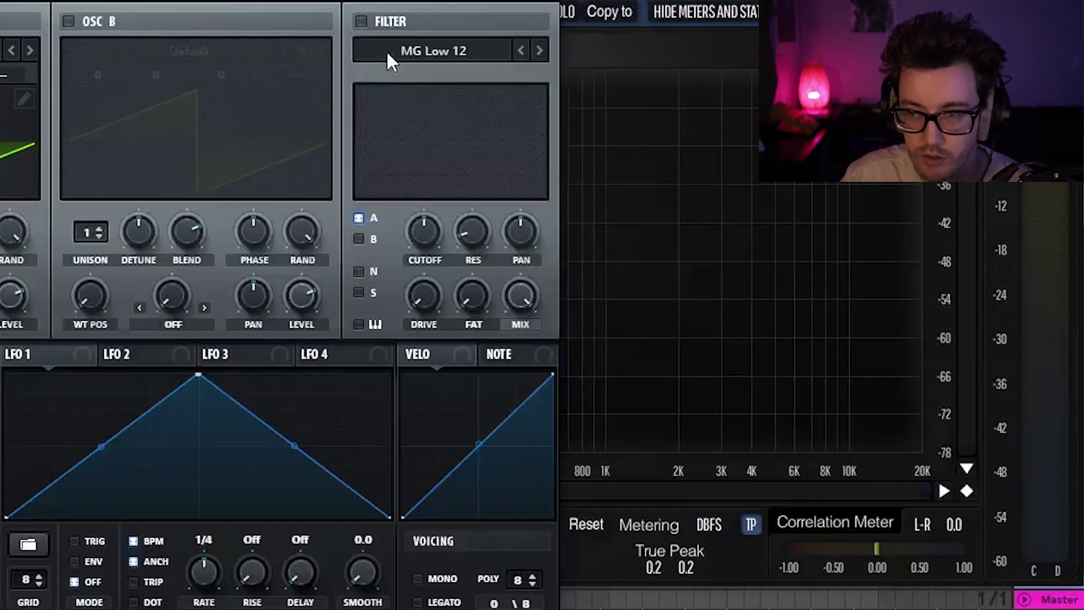
- Look through oscillator A's wavetables in the Spectral and Analog categories
{"action": "left_click", "coordinate": [111, 53]}
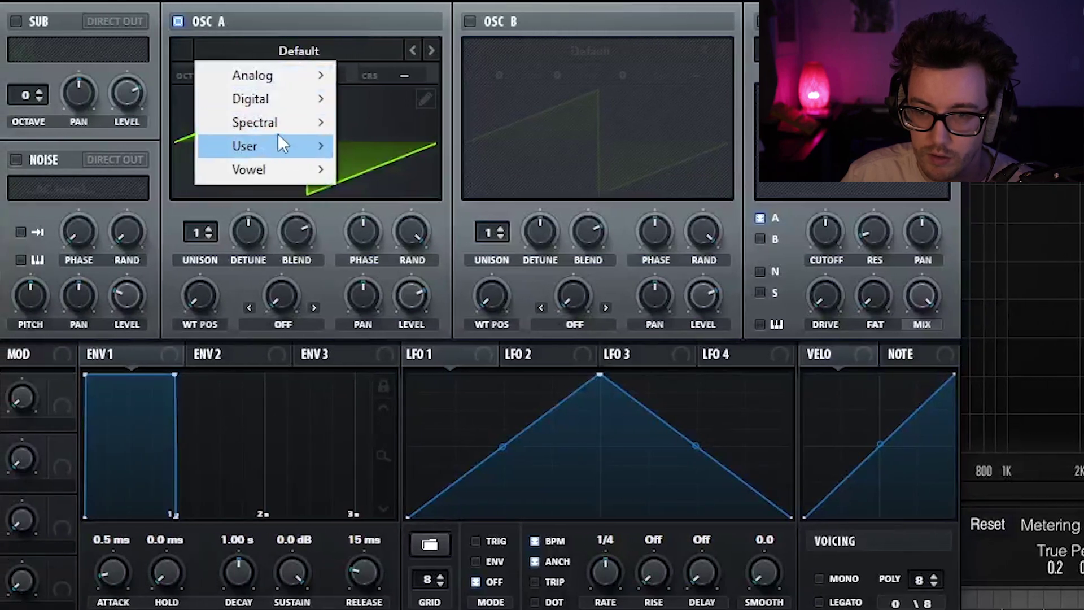
{"action": "mouse_move", "coordinate": [285, 123]}
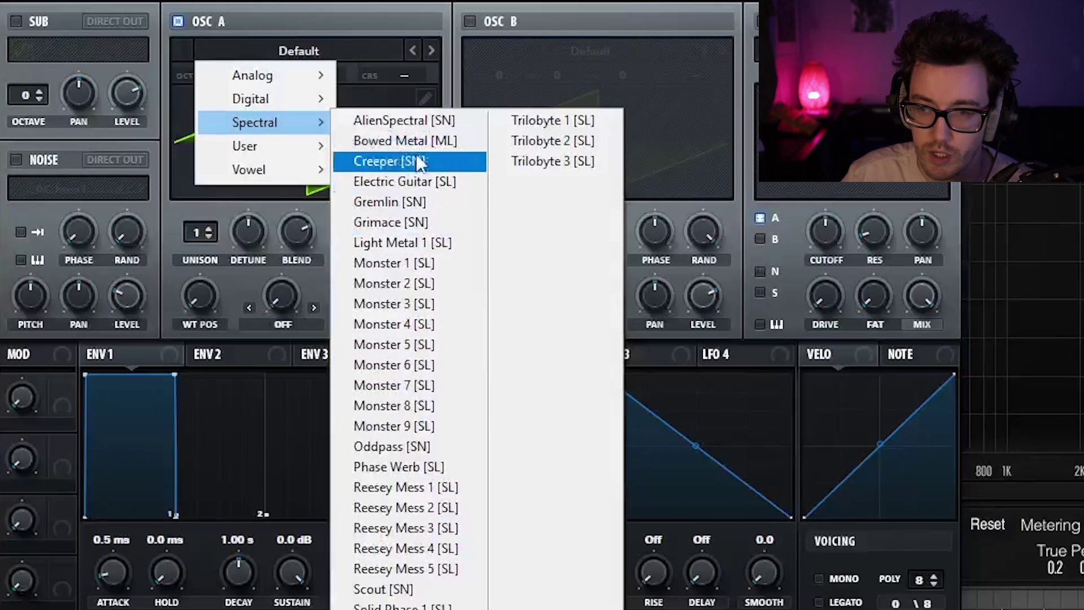
{"action": "mouse_move", "coordinate": [281, 77]}
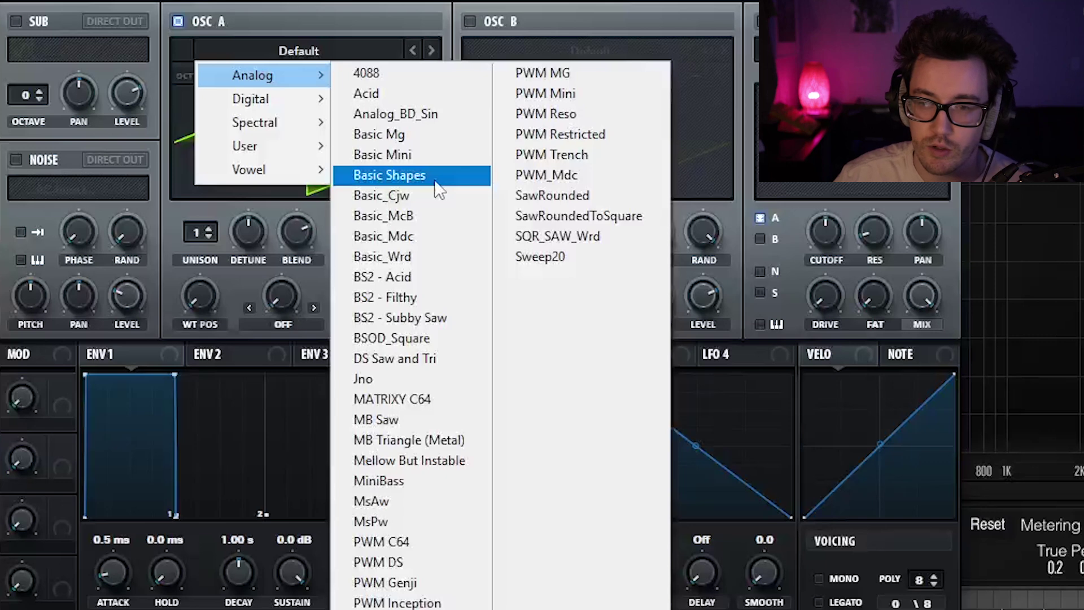
{"action": "left_click", "coordinate": [457, 173]}
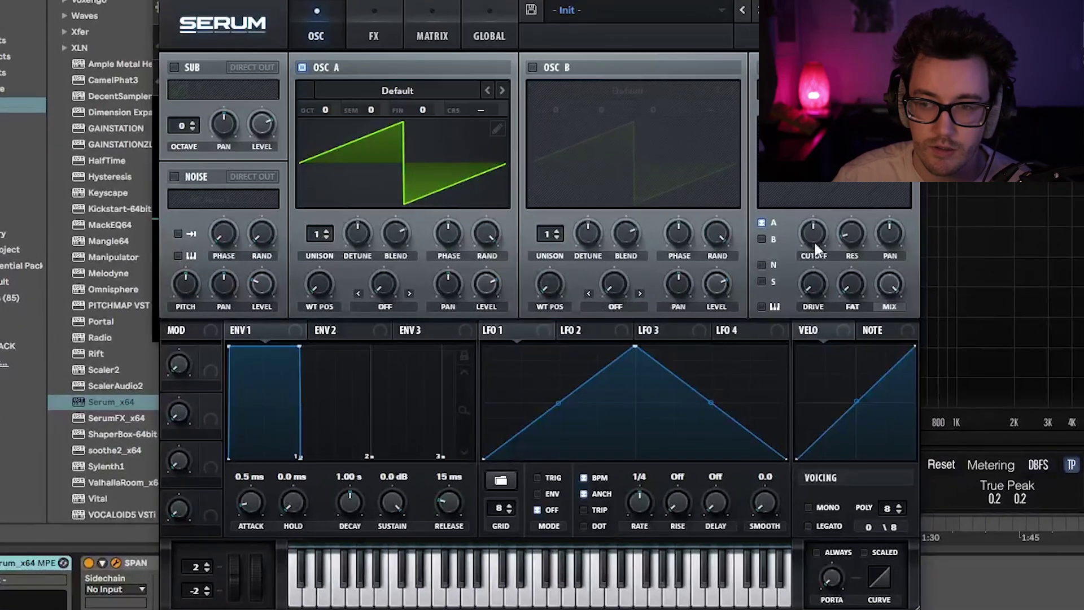
{"action": "mouse_move", "coordinate": [781, 223]}
{"action": "left_click_drag", "start_coordinate": [819, 220], "coordinate": [808, 270]}
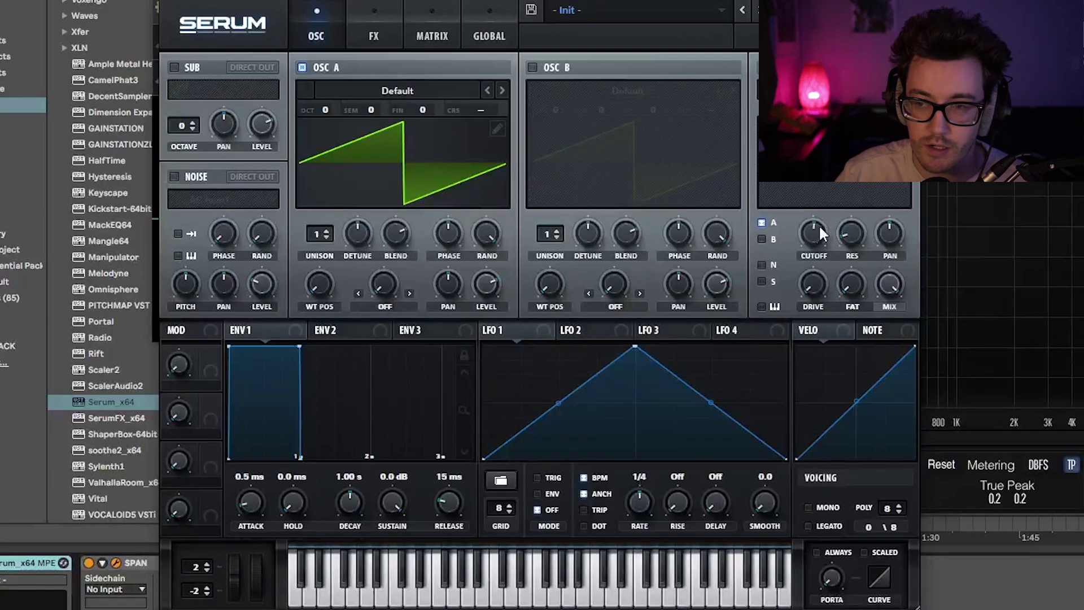
{"action": "mouse_move", "coordinate": [821, 222]}
{"action": "left_mouse_down"}
{"action": "mouse_move", "coordinate": [802, 231]}
{"action": "mouse_move", "coordinate": [822, 230]}
{"action": "left_mouse_up"}
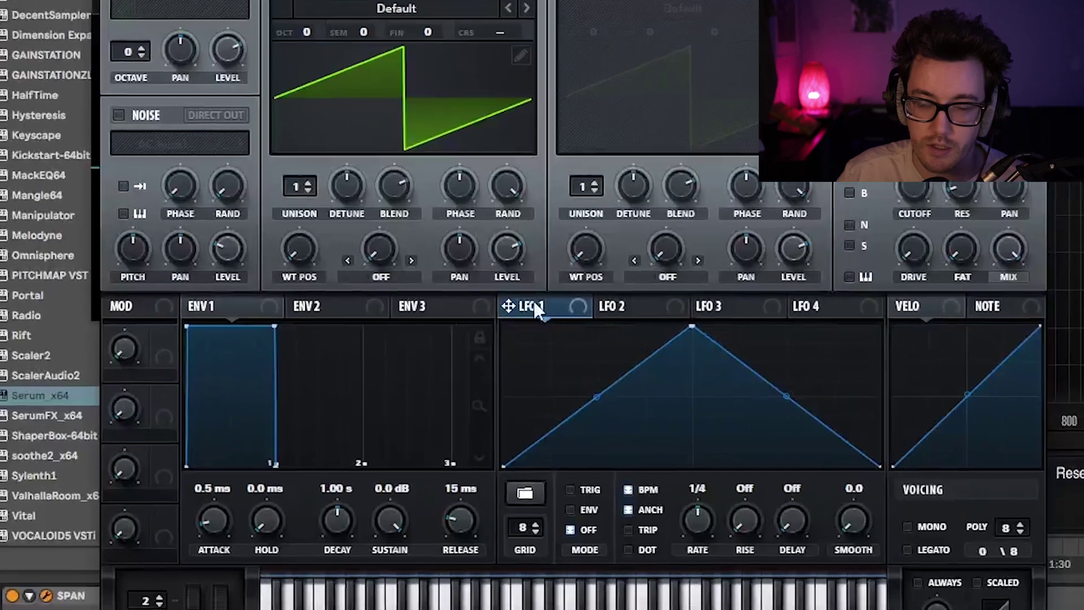
- Assign LFO 1 to oscillator A's level, lower the level to zero and raise the modulation depth to the full range
{"action": "left_click_drag", "start_coordinate": [506, 322], "coordinate": [490, 278]}
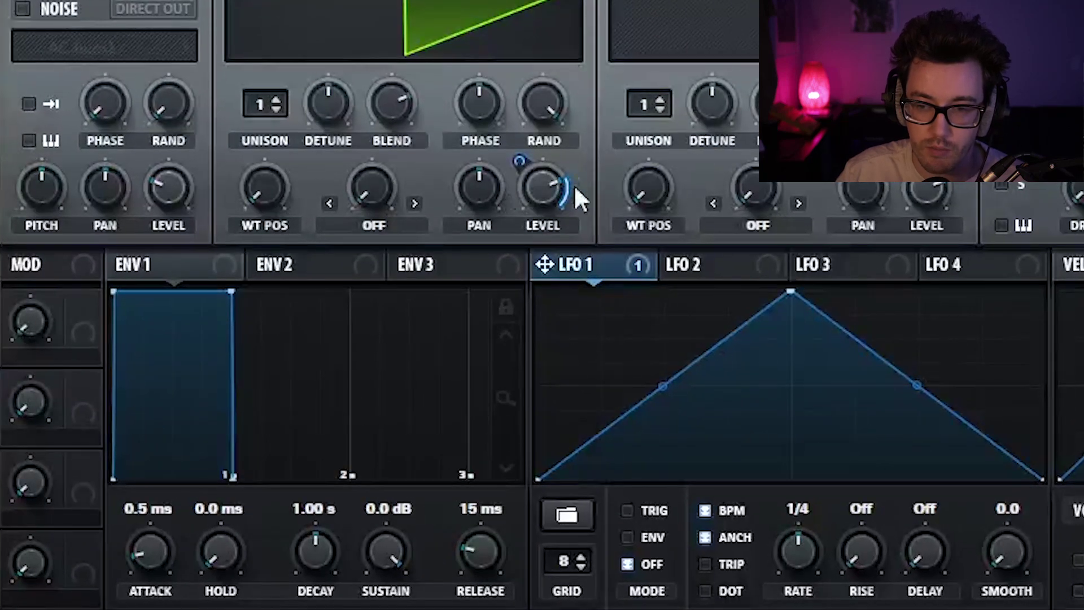
{"action": "left_click_drag", "start_coordinate": [550, 193], "coordinate": [505, 157]}
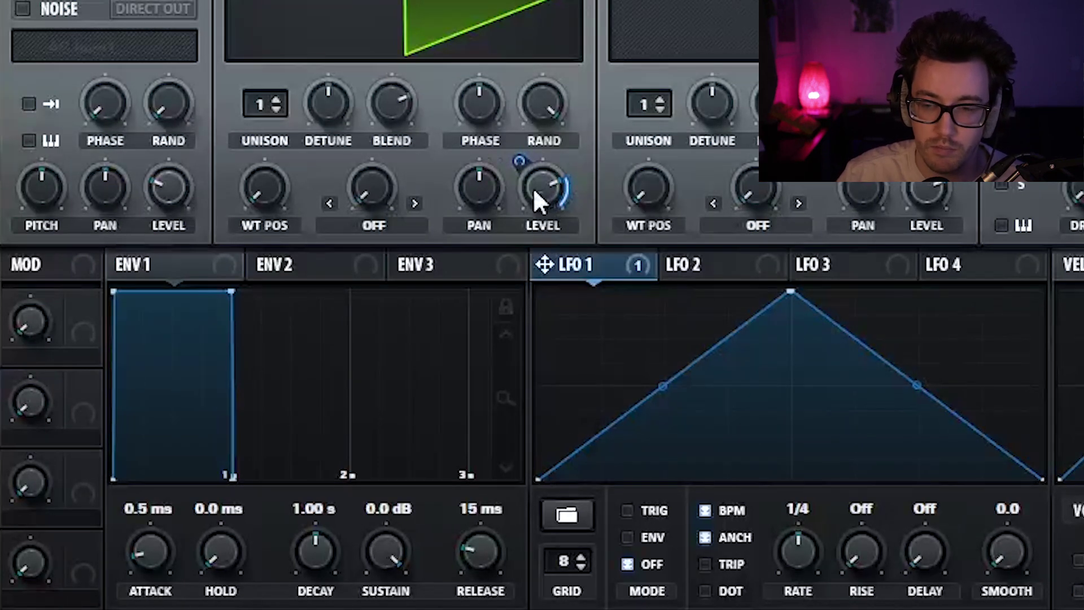
{"action": "left_click_drag", "start_coordinate": [521, 163], "coordinate": [530, 111]}
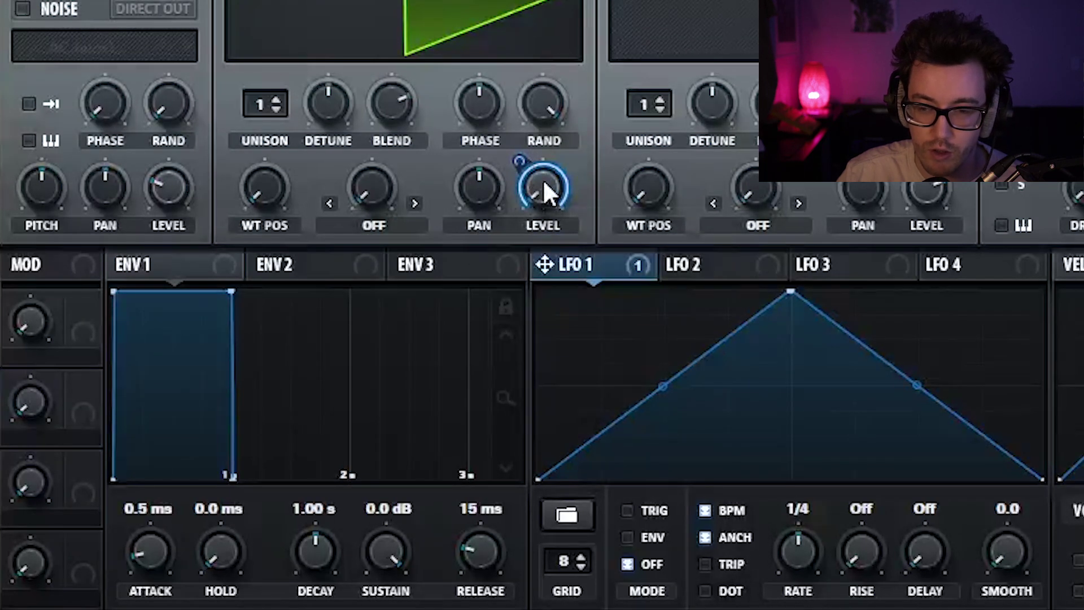
{"action": "left_click_drag", "start_coordinate": [520, 161], "coordinate": [534, 127]}
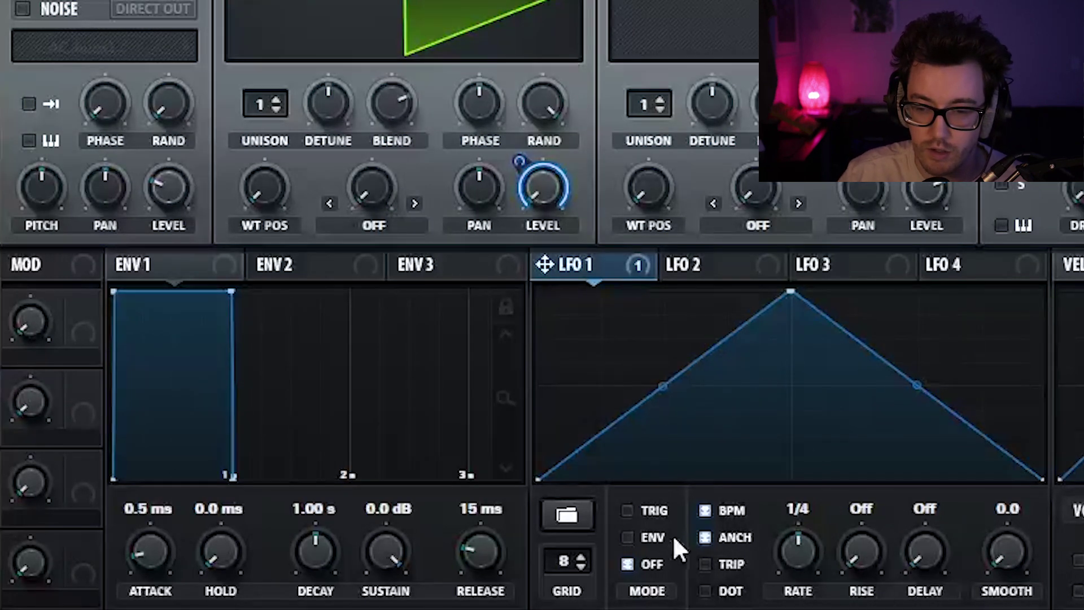
- Slow LFO 1's rate to one bar and then speed it up to 1/8
{"action": "left_click_drag", "start_coordinate": [802, 575], "coordinate": [798, 596]}
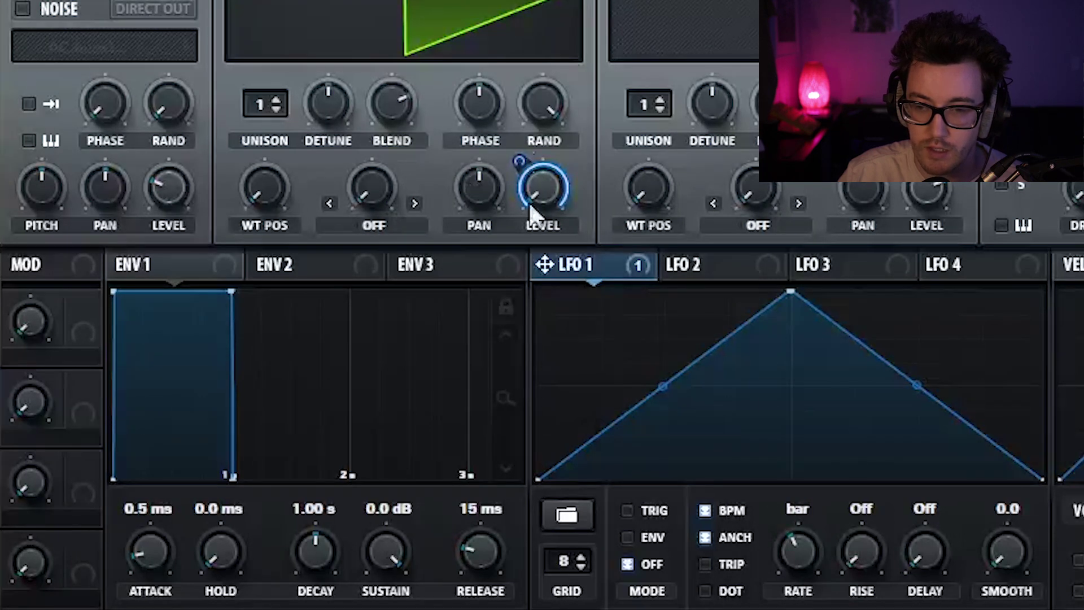
{"action": "left_click_drag", "start_coordinate": [807, 568], "coordinate": [804, 558]}
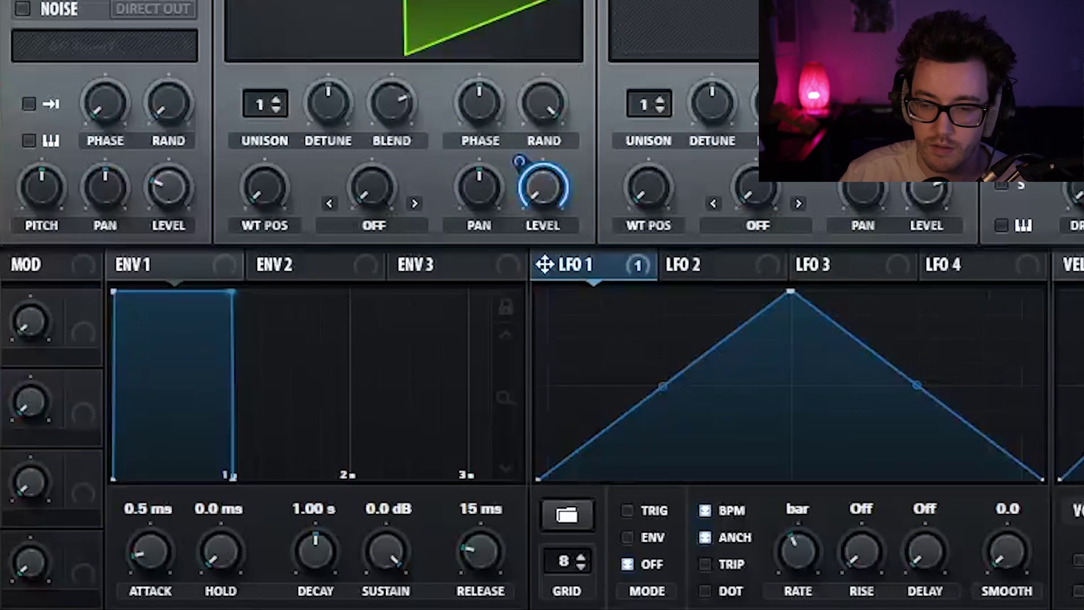
{"action": "left_click_drag", "start_coordinate": [798, 561], "coordinate": [814, 500]}
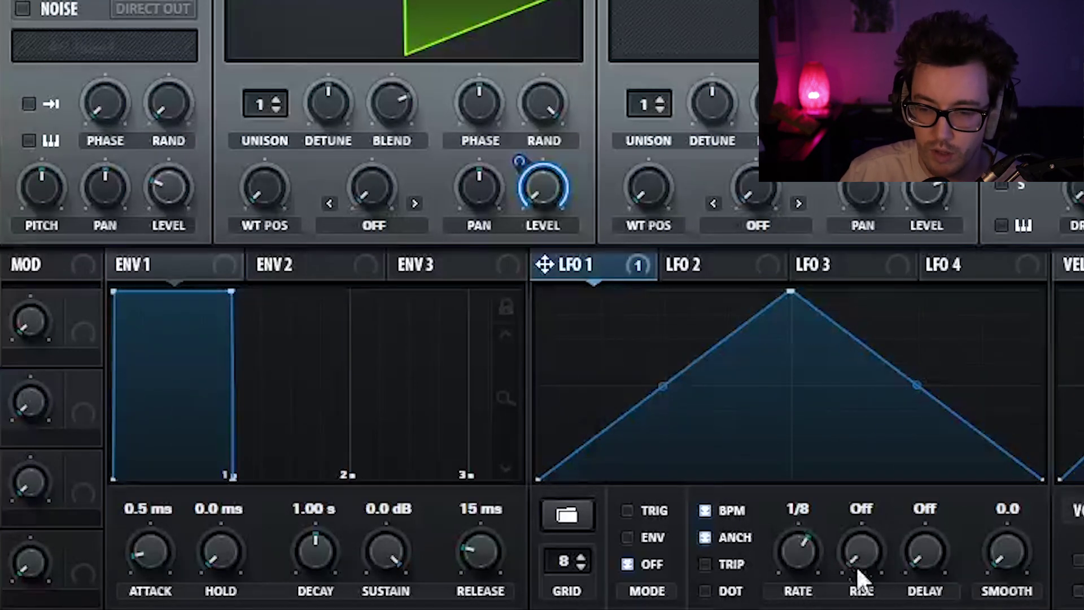
- Set LFO 1 to TRIG mode and its rate to one bar
{"action": "left_click", "coordinate": [628, 512]}
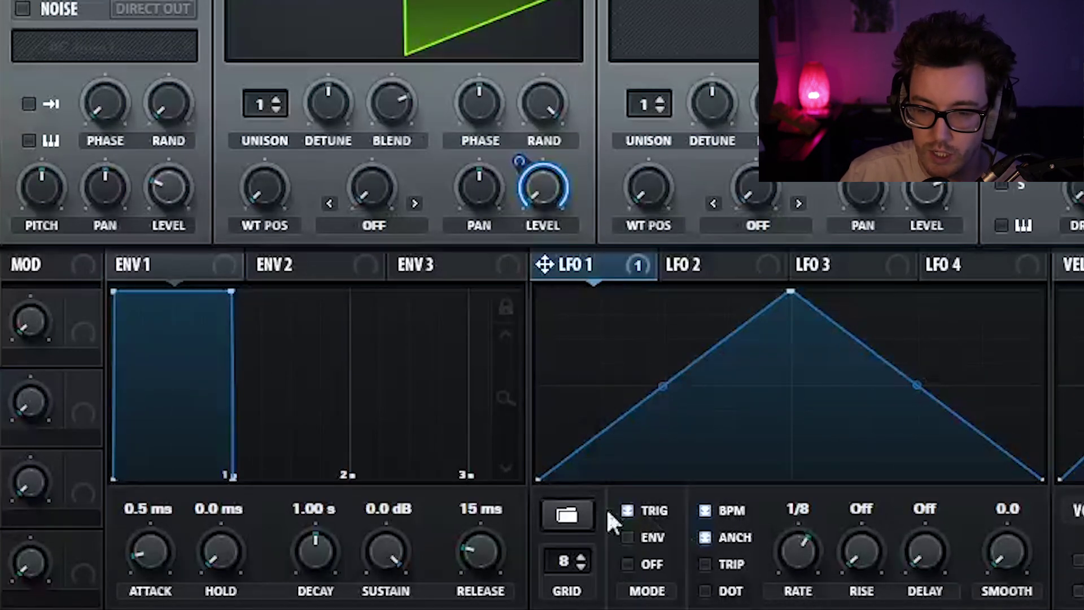
{"action": "left_click", "coordinate": [705, 537]}
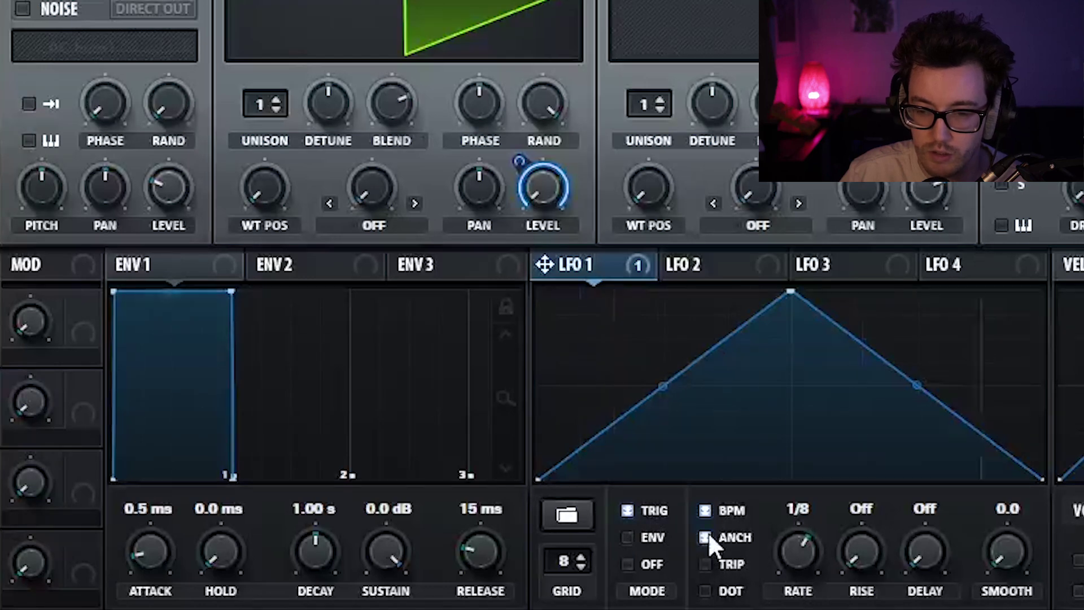
{"action": "left_click_drag", "start_coordinate": [809, 568], "coordinate": [814, 593]}
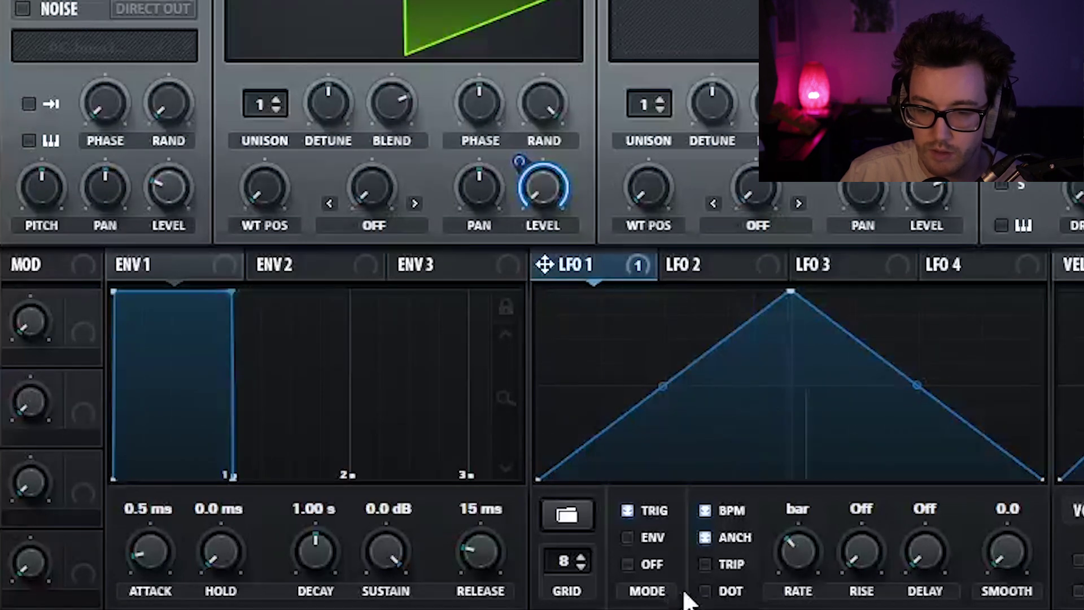
- Compare LFO 1's OFF and TRIG modes, finishing with the mode set to ENV
{"action": "left_click", "coordinate": [636, 567]}
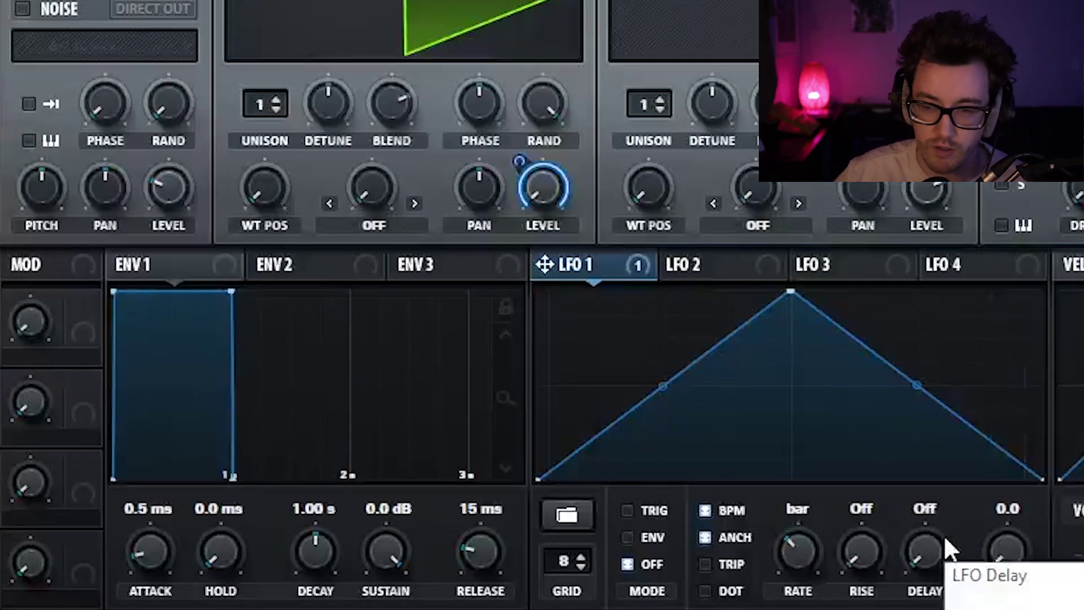
{"action": "left_click", "coordinate": [626, 511]}
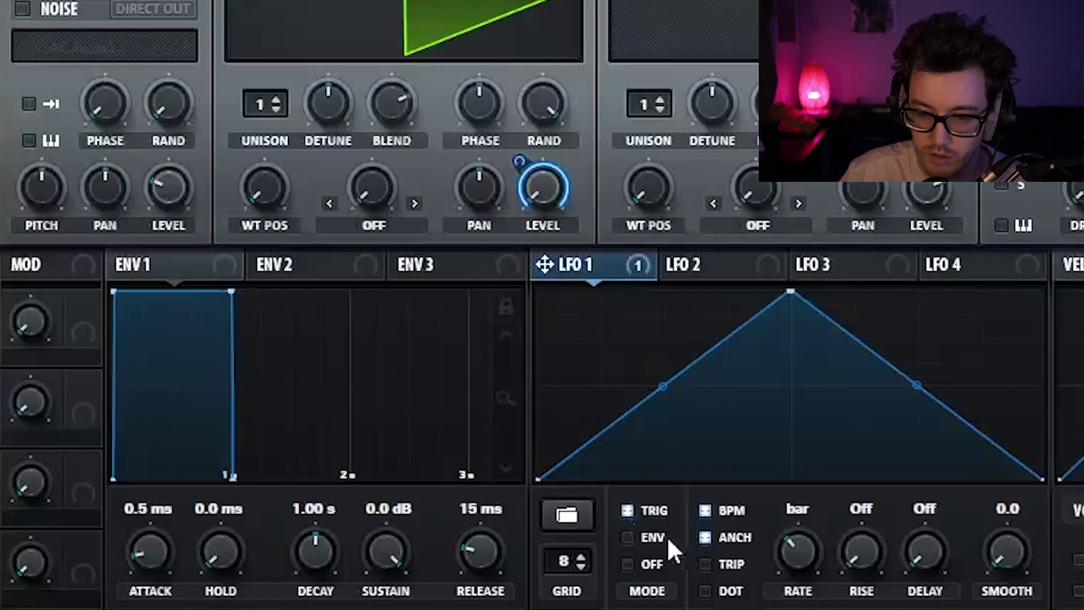
{"action": "left_click", "coordinate": [628, 564]}
{"action": "left_click", "coordinate": [628, 511]}
{"action": "left_click", "coordinate": [627, 565]}
{"action": "left_click", "coordinate": [627, 538]}
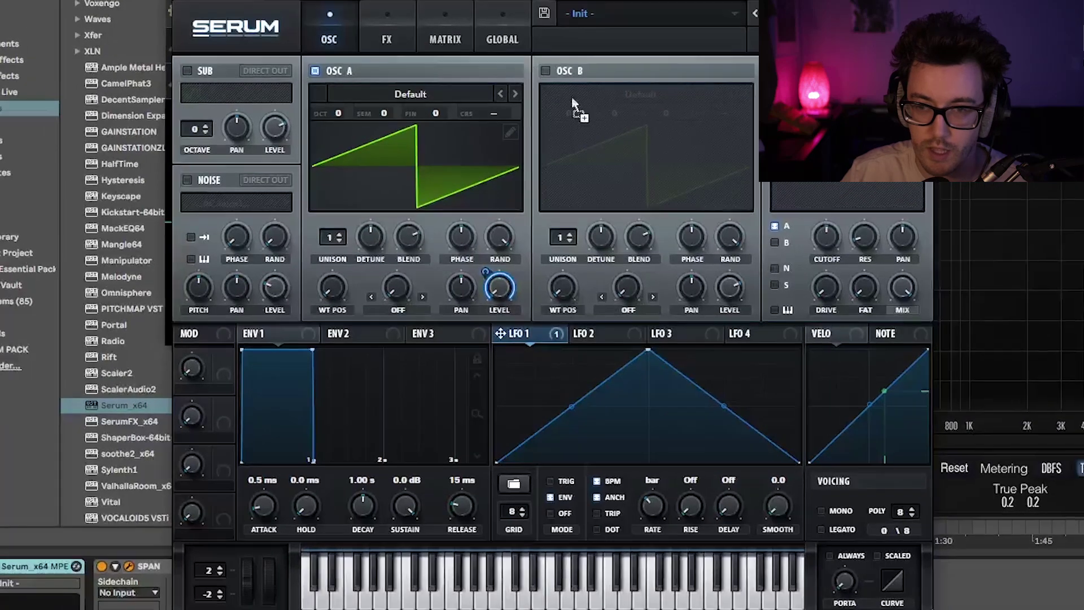
- Reshape LFO 1 by moving its peak point close to the start, giving a fast rise and a long fall
{"action": "left_click_drag", "start_coordinate": [614, 352], "coordinate": [361, 158]}
{"action": "left_click_drag", "start_coordinate": [338, 113], "coordinate": [564, 333]}
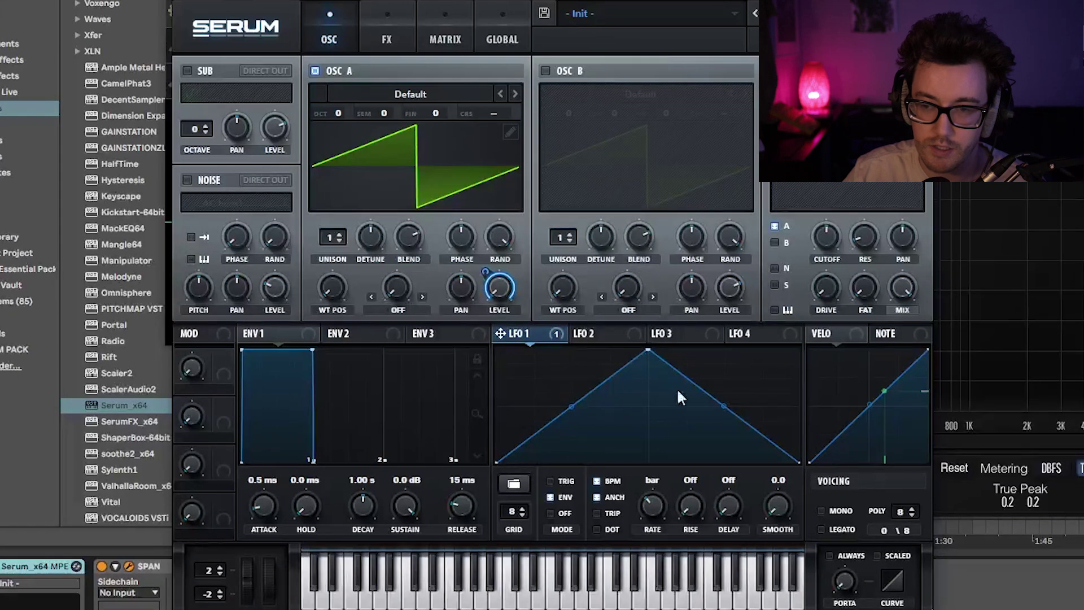
{"action": "left_click_drag", "start_coordinate": [649, 351], "coordinate": [537, 362]}
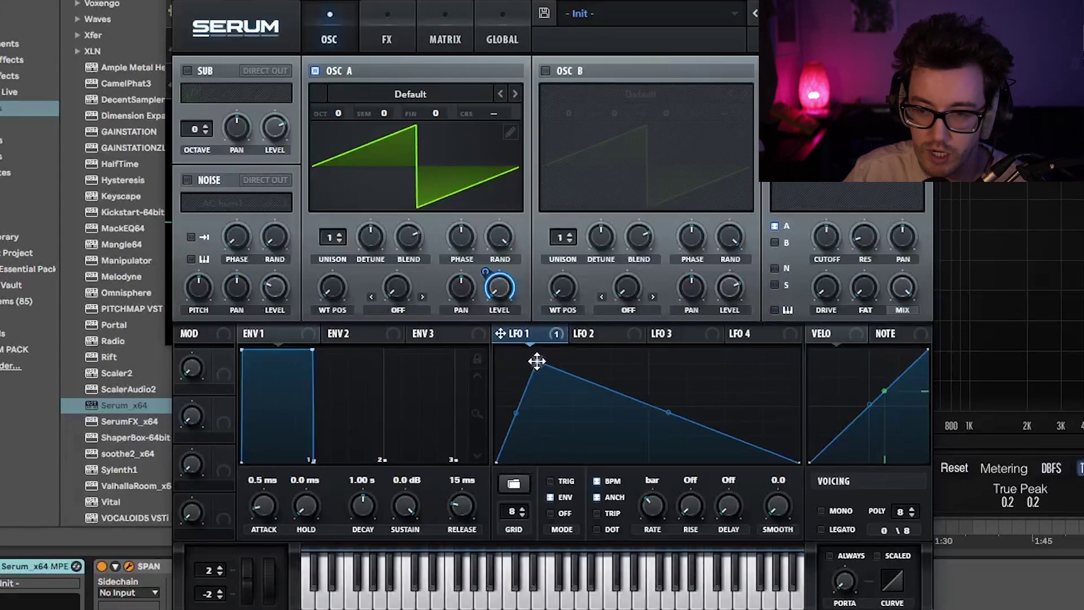
- Reshape LFO 1 into two peaks with curved falls, one near the start and one towards the end of the cycle
{"action": "left_click_drag", "start_coordinate": [660, 412], "coordinate": [659, 438]}
{"action": "left_click_drag", "start_coordinate": [537, 362], "coordinate": [730, 357]}
{"action": "double_click", "coordinate": [631, 402]}
{"action": "left_click_drag", "start_coordinate": [632, 402], "coordinate": [548, 369]}
{"action": "double_click", "coordinate": [616, 360]}
{"action": "left_click_drag", "start_coordinate": [617, 360], "coordinate": [649, 468]}
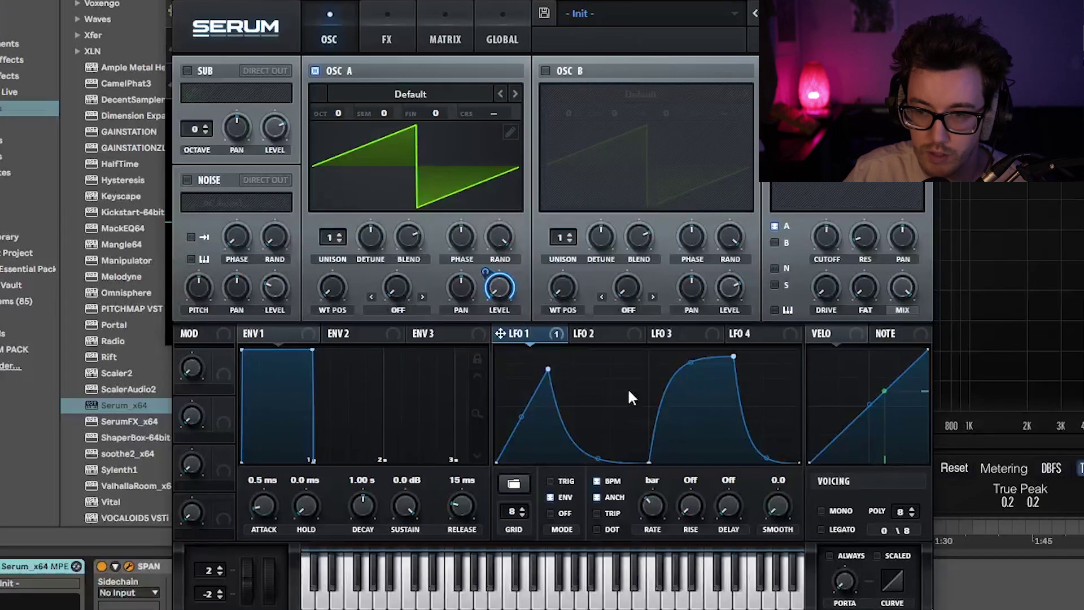
- Enable Serum's Compressor effect and try to assign Env 1 to its threshold
{"action": "left_click", "coordinate": [390, 40]}
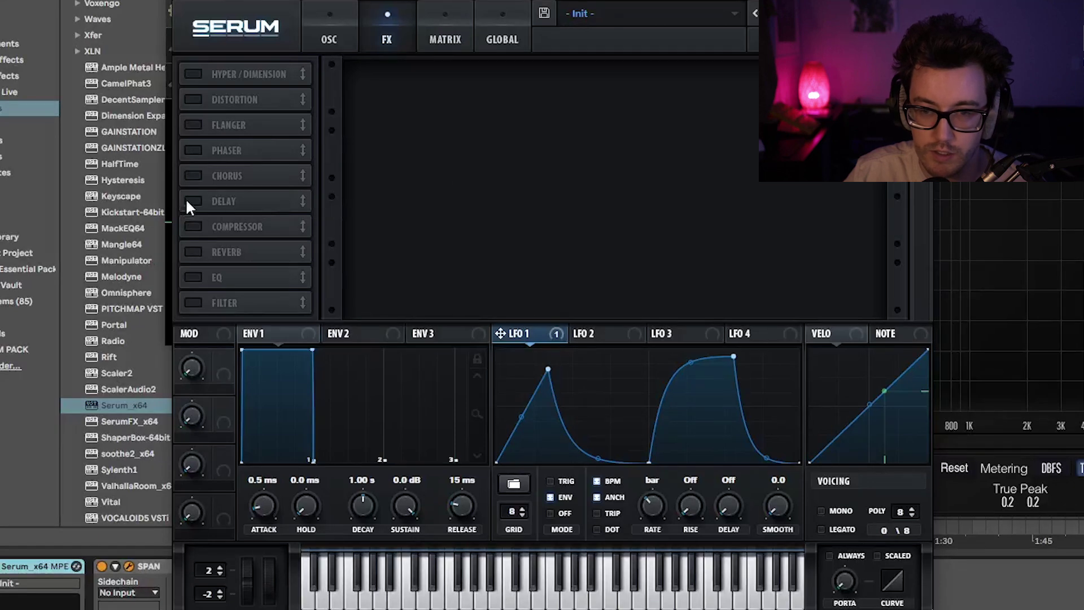
{"action": "left_click", "coordinate": [193, 227]}
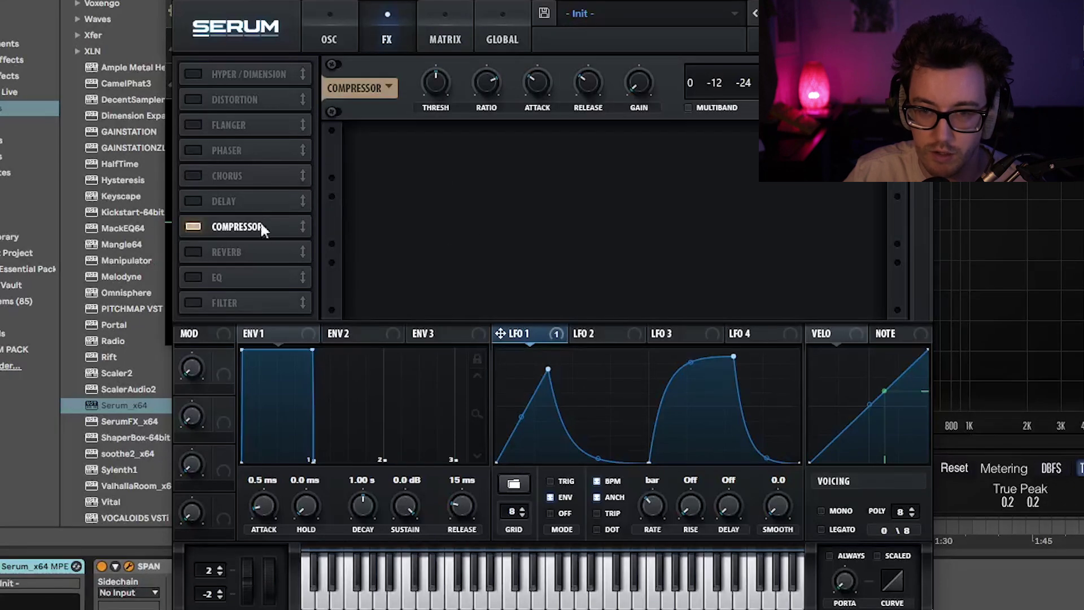
{"action": "left_click", "coordinate": [316, 12]}
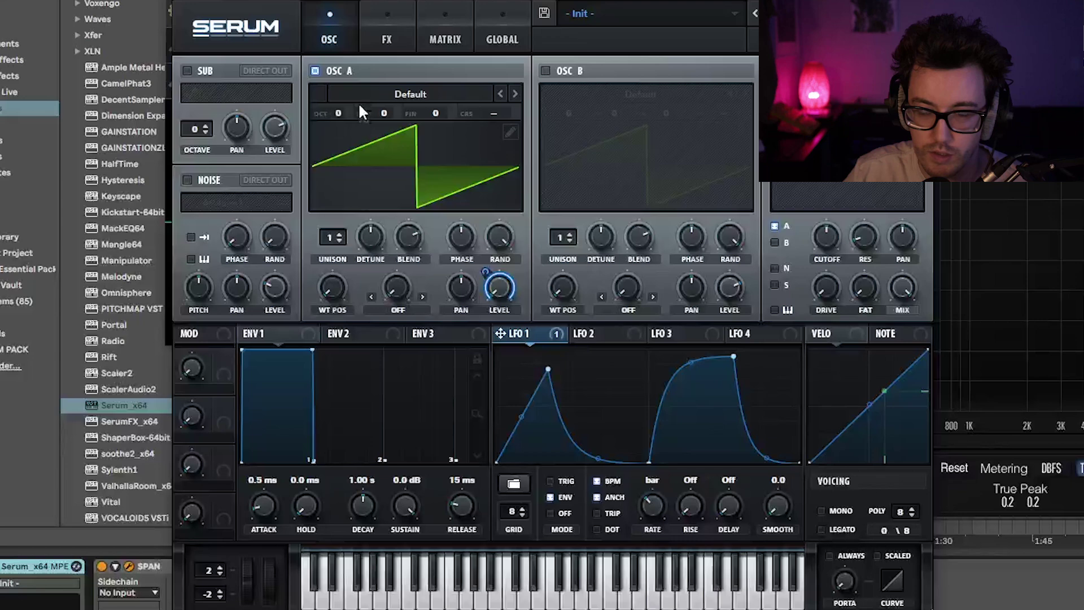
{"action": "left_click", "coordinate": [387, 42]}
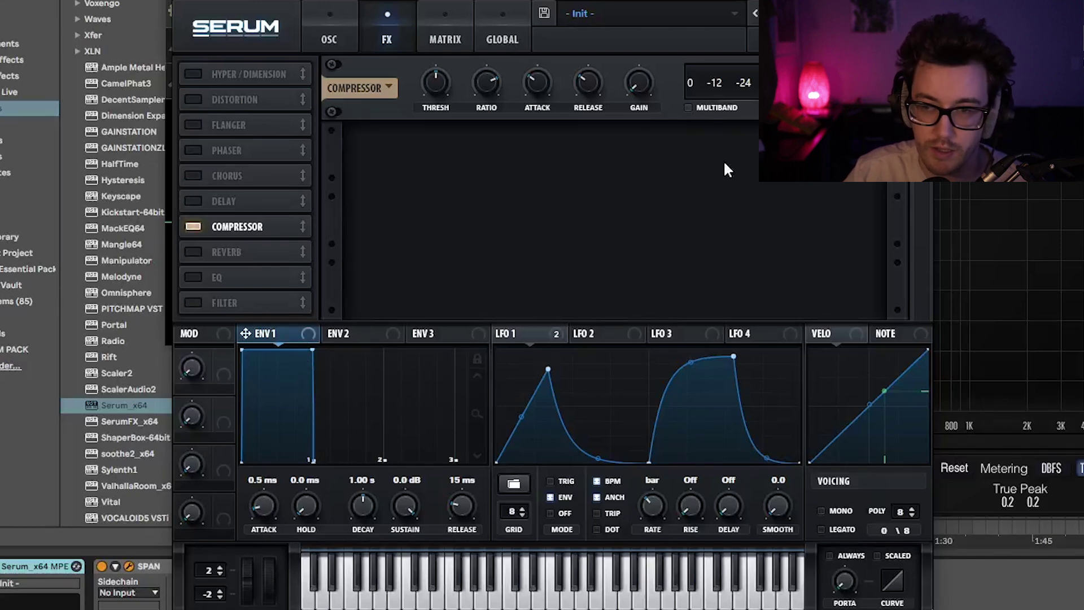
{"action": "left_click_drag", "start_coordinate": [303, 340], "coordinate": [433, 92]}
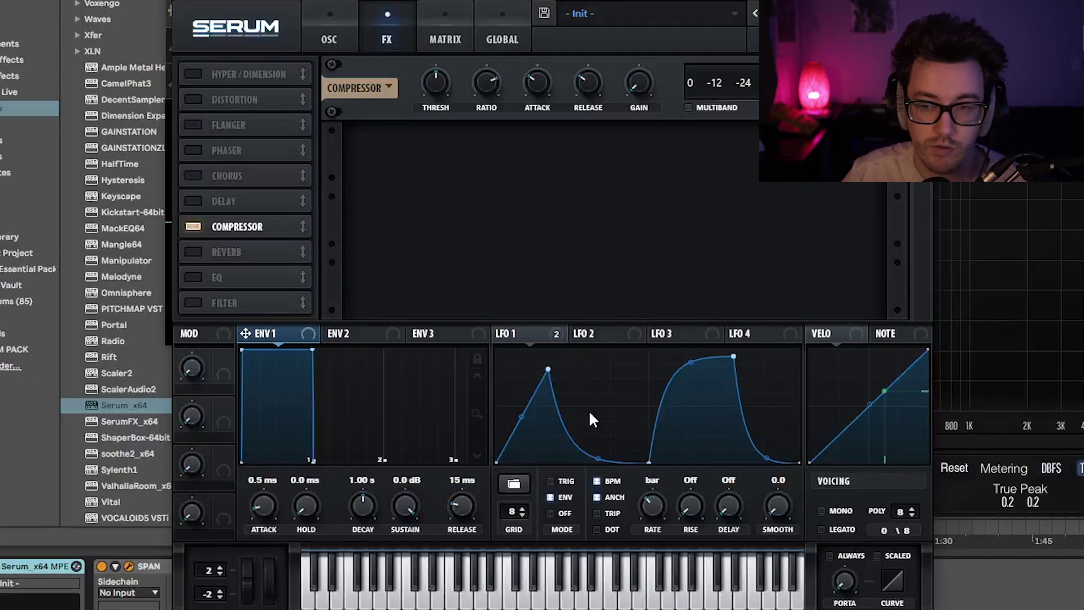
- Remove LFO 1's two extra points and move the remaining peak to the top middle to form a triangle
{"action": "left_click", "coordinate": [329, 35]}
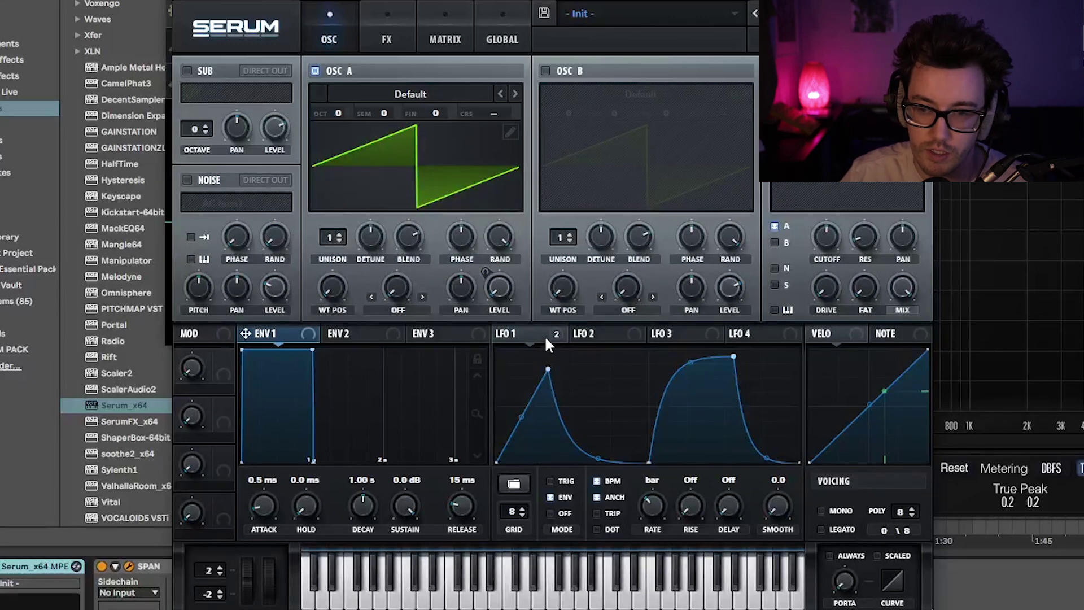
{"action": "left_click", "coordinate": [590, 335]}
{"action": "left_click", "coordinate": [515, 333]}
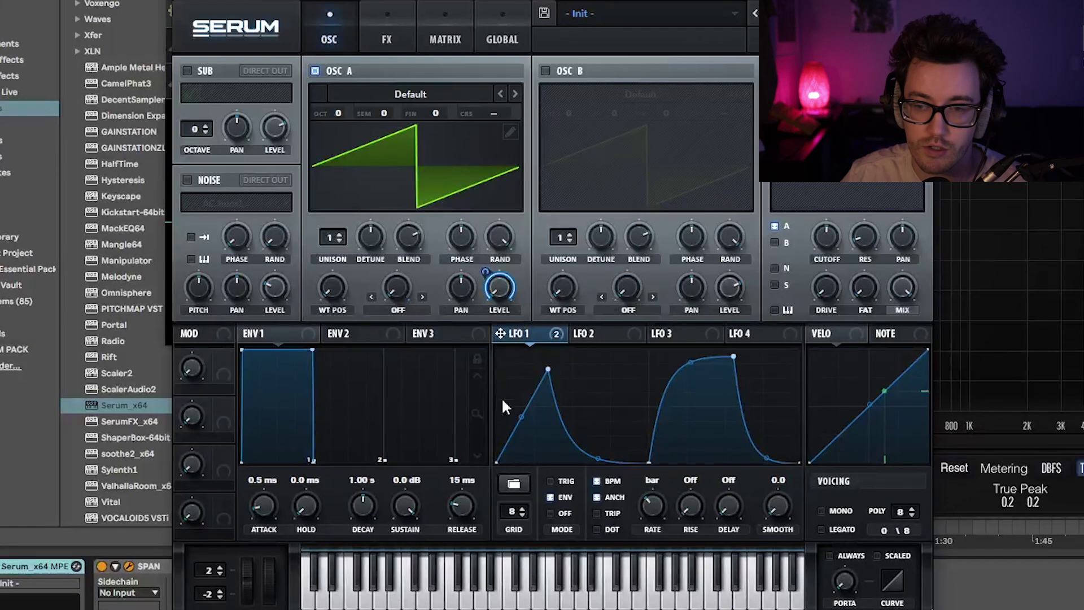
{"action": "right_click", "coordinate": [599, 403]}
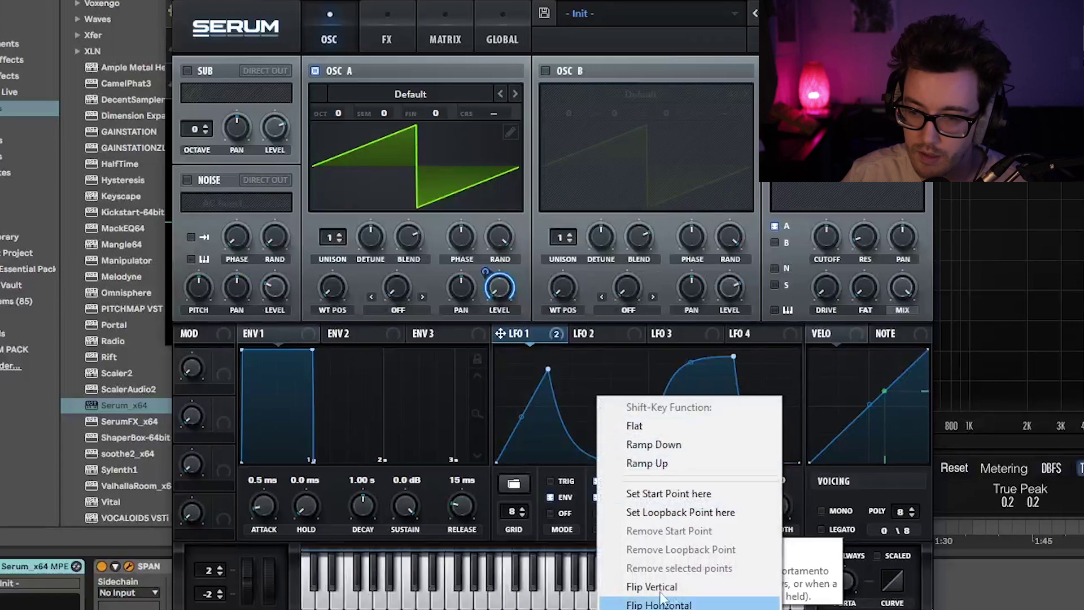
{"action": "left_click", "coordinate": [634, 396]}
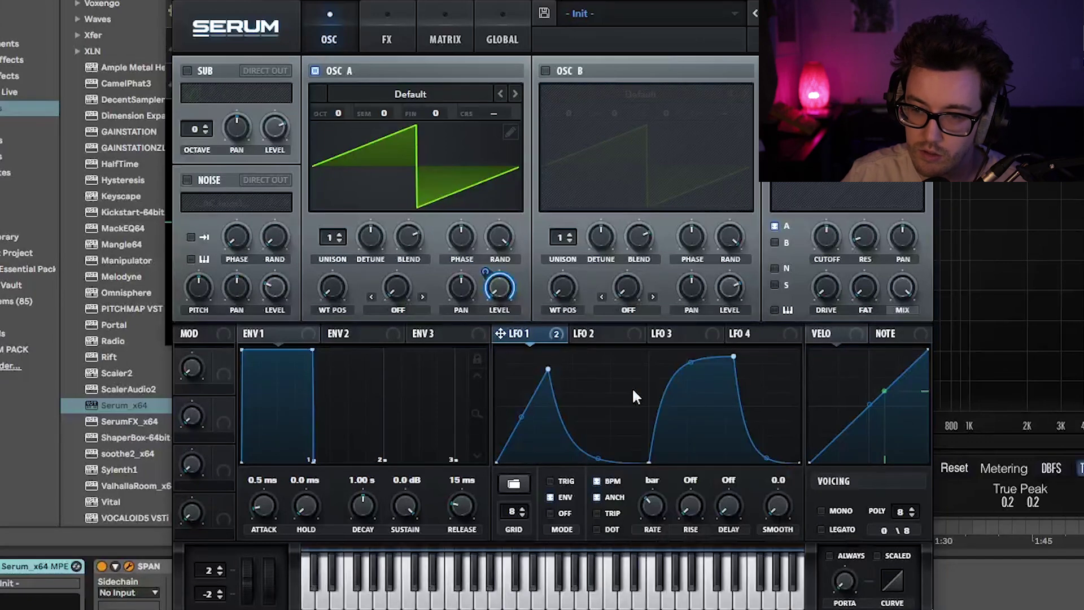
{"action": "double_click", "coordinate": [649, 461]}
{"action": "double_click", "coordinate": [732, 357]}
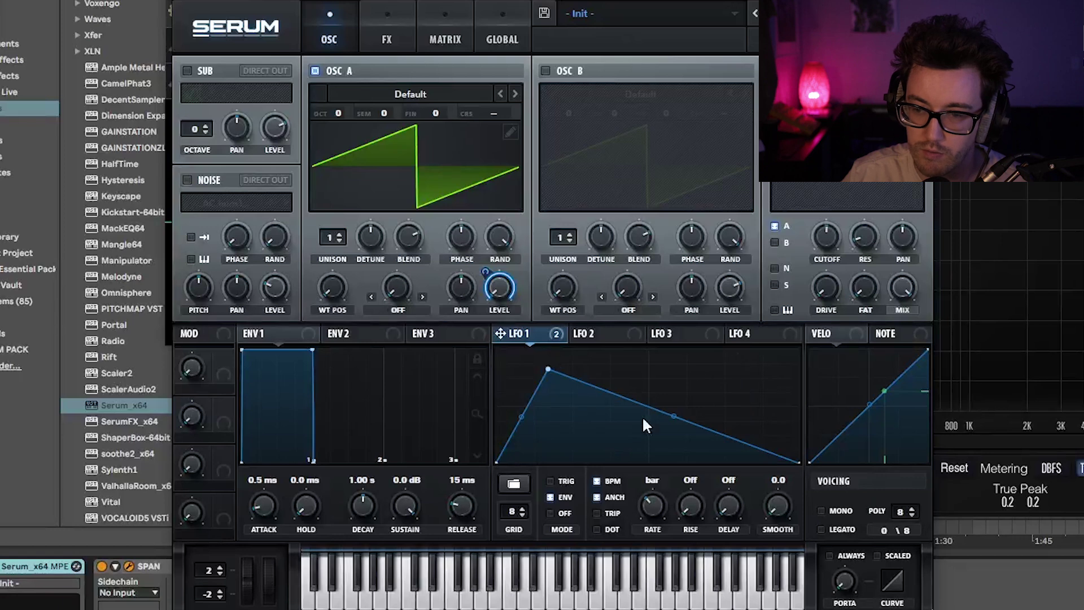
{"action": "left_click_drag", "start_coordinate": [544, 368], "coordinate": [649, 289]}
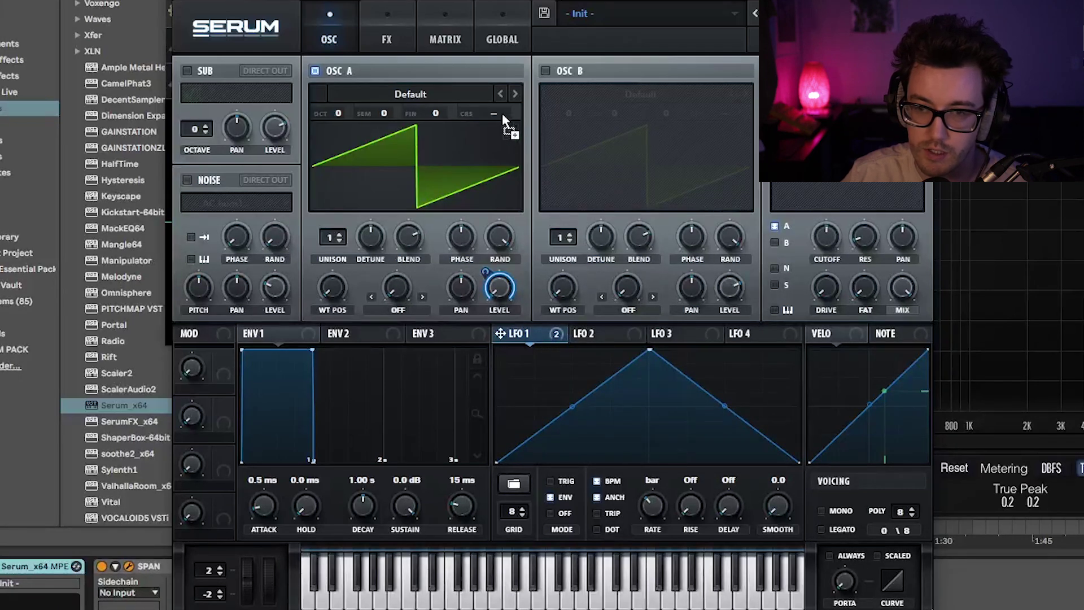
- Assign LFO 1 to oscillator A's coarse pitch and load the Analog wavetable Basic Shapes into oscillator A
{"action": "left_click", "coordinate": [418, 94]}
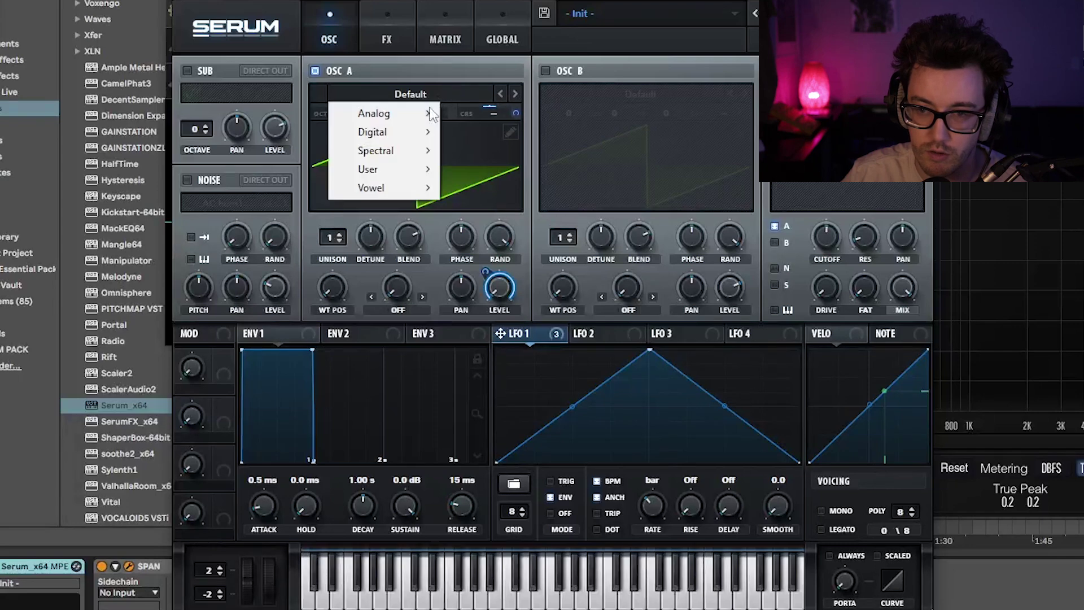
{"action": "mouse_move", "coordinate": [413, 119]}
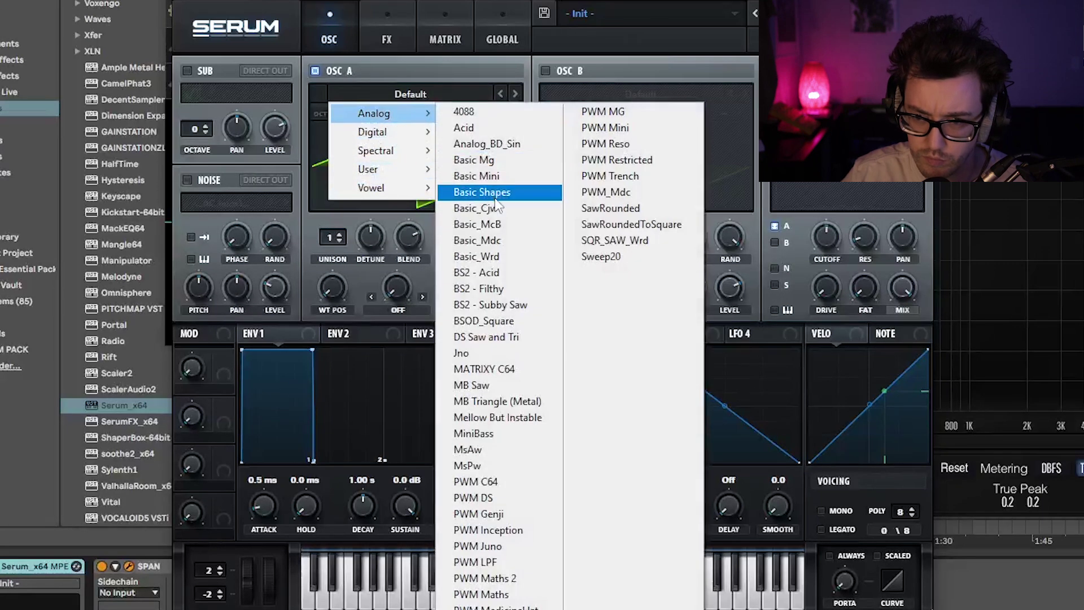
{"action": "left_click", "coordinate": [490, 192]}
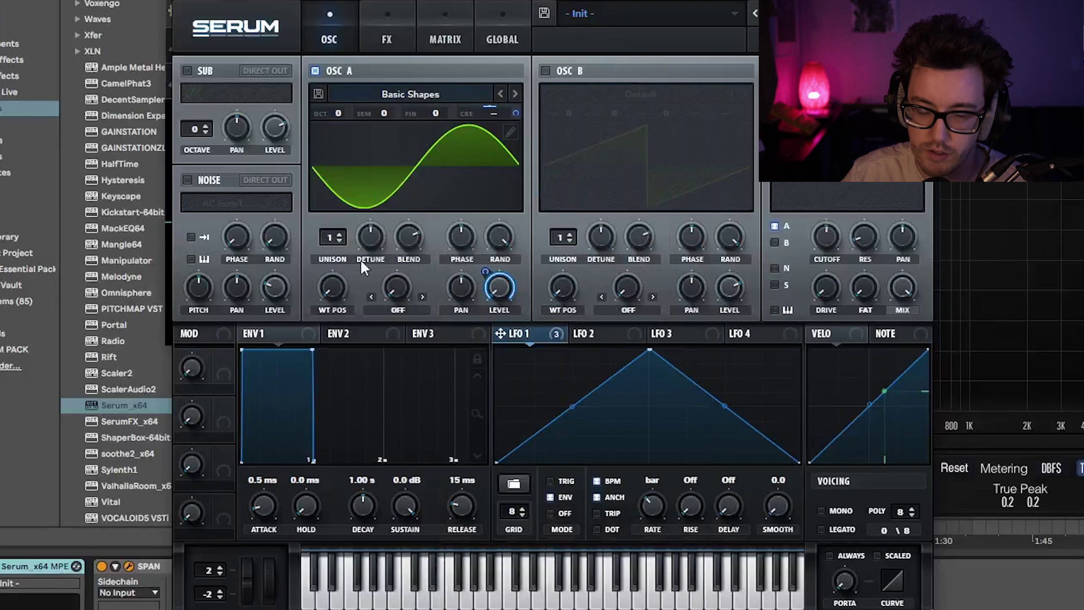
- Move LFO 1's peak to the very start, bow its fall outward, and set Env 1's decay to 966 ms
{"action": "left_click_drag", "start_coordinate": [657, 350], "coordinate": [526, 349]}
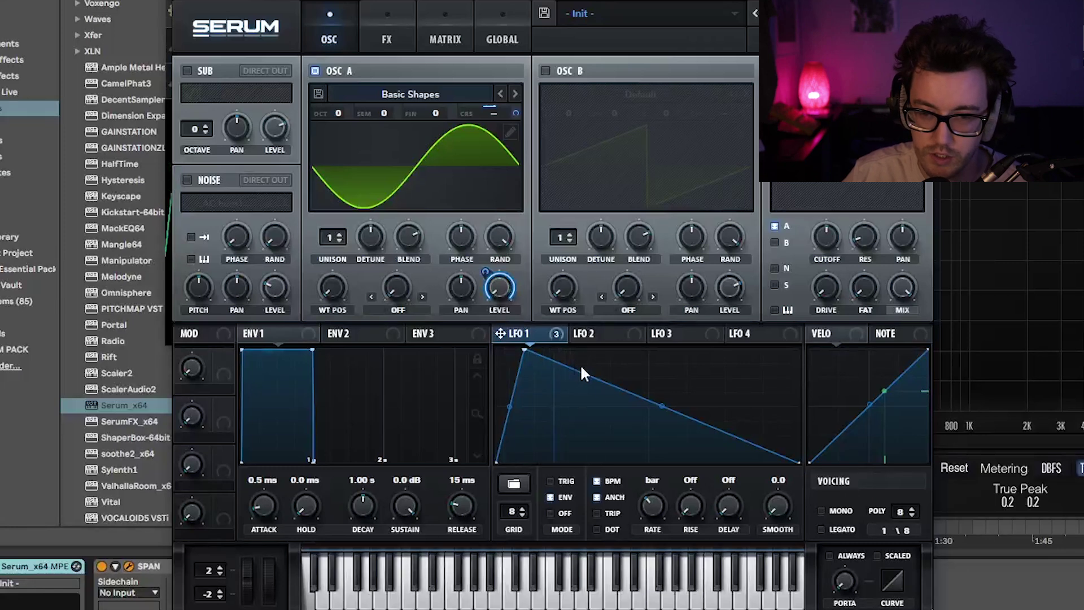
{"action": "left_click_drag", "start_coordinate": [525, 351], "coordinate": [486, 343]}
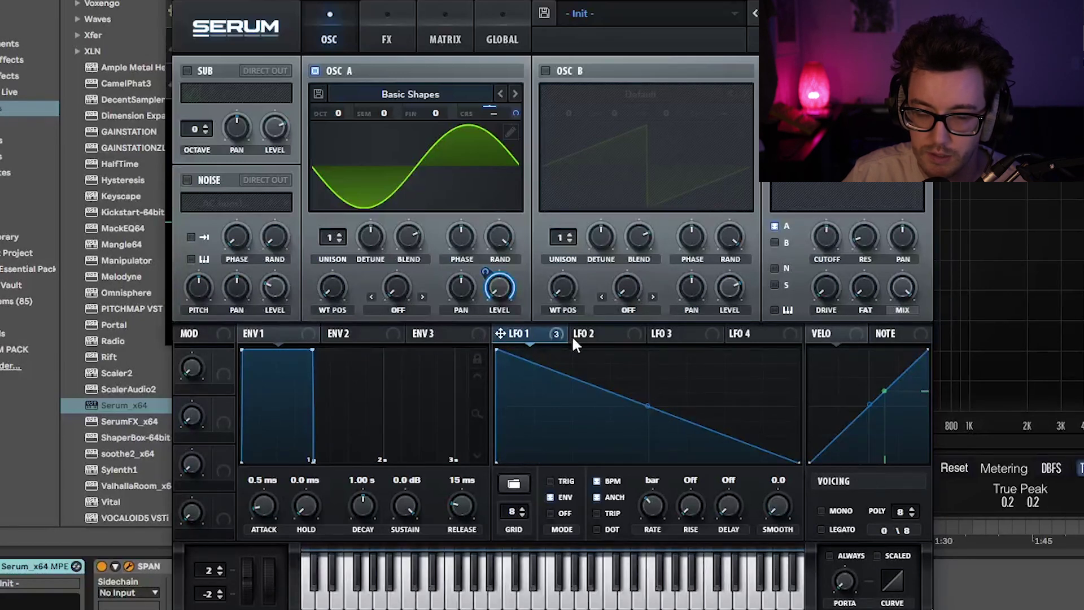
{"action": "mouse_move", "coordinate": [648, 405]}
{"action": "left_mouse_down"}
{"action": "mouse_move", "coordinate": [646, 418]}
{"action": "mouse_move", "coordinate": [639, 387]}
{"action": "mouse_move", "coordinate": [636, 424]}
{"action": "mouse_move", "coordinate": [634, 410]}
{"action": "left_mouse_up"}
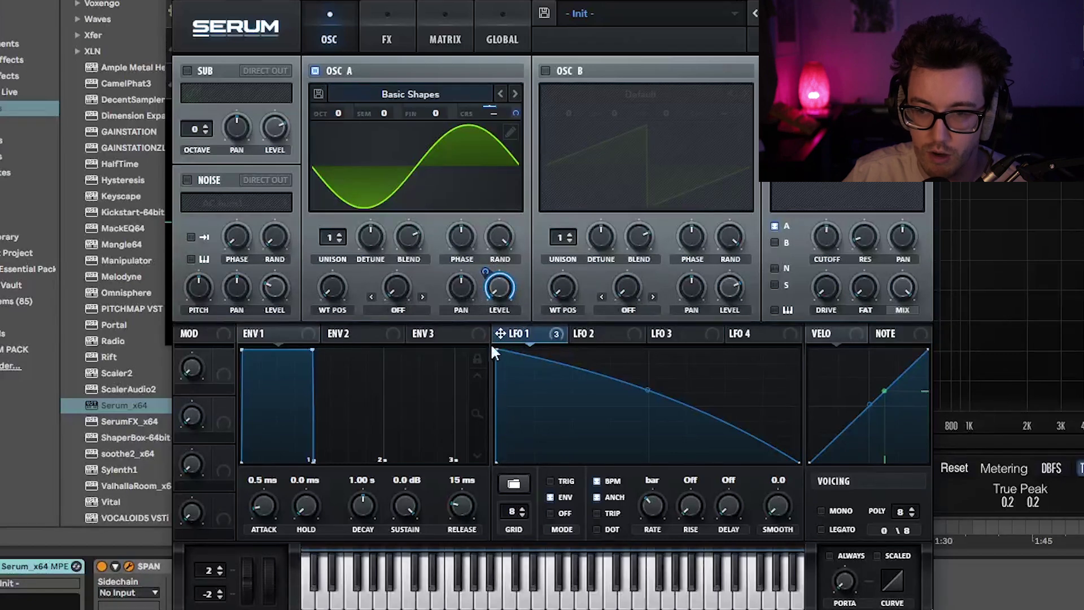
{"action": "mouse_move", "coordinate": [652, 389]}
{"action": "left_mouse_down"}
{"action": "mouse_move", "coordinate": [646, 432]}
{"action": "mouse_move", "coordinate": [645, 406]}
{"action": "left_mouse_up"}
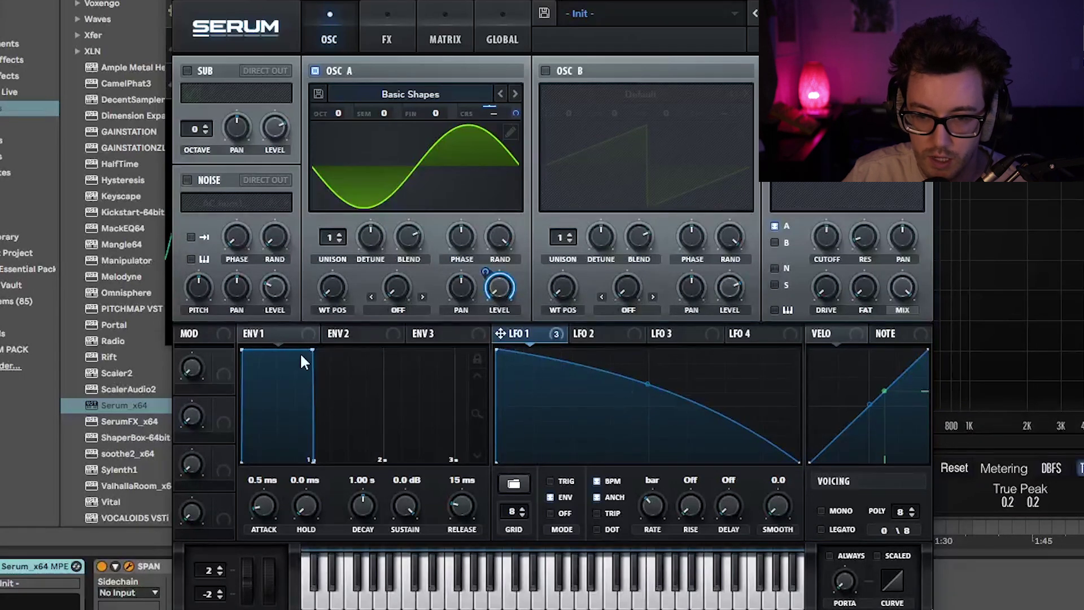
{"action": "mouse_move", "coordinate": [318, 347]}
{"action": "left_mouse_down"}
{"action": "mouse_move", "coordinate": [425, 467]}
{"action": "mouse_move", "coordinate": [322, 416]}
{"action": "mouse_move", "coordinate": [315, 328]}
{"action": "left_mouse_up"}
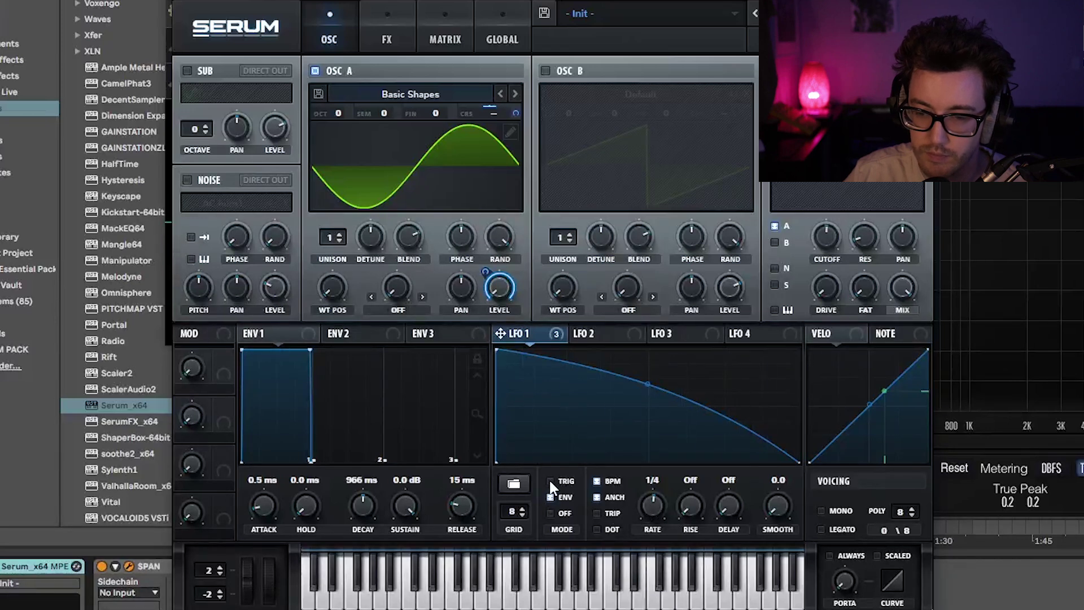
- Compare LFO 1's TRIG and ENV modes at a 1/4 rate, finishing in TRIG mode at 1/16
{"action": "mouse_move", "coordinate": [660, 501]}
{"action": "left_mouse_down"}
{"action": "mouse_move", "coordinate": [672, 470]}
{"action": "mouse_move", "coordinate": [666, 503]}
{"action": "left_mouse_up"}
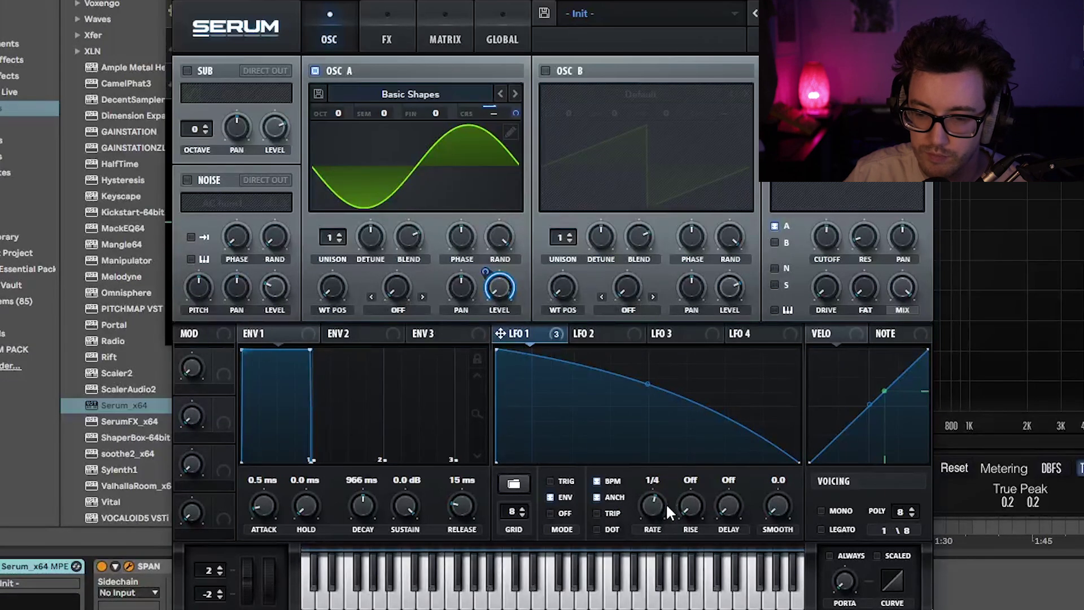
{"action": "left_click", "coordinate": [550, 481]}
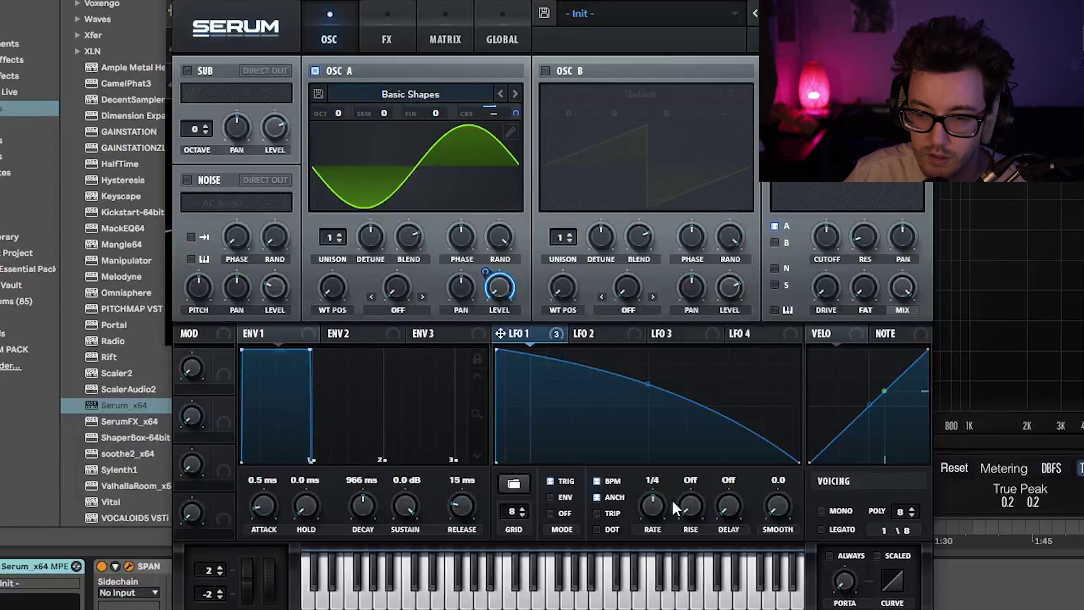
{"action": "left_click", "coordinate": [551, 496]}
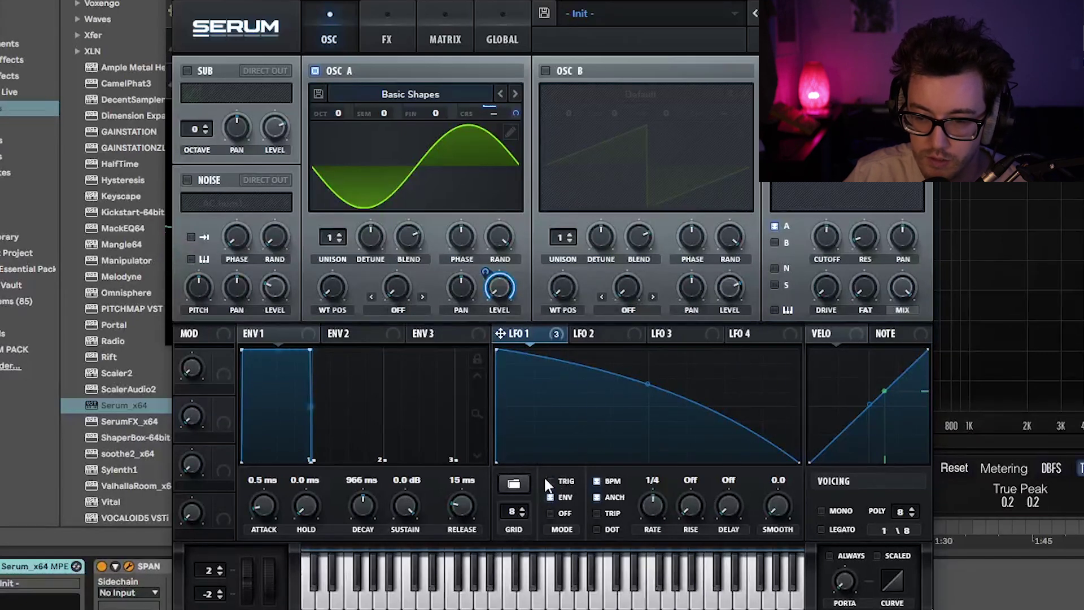
{"action": "mouse_move", "coordinate": [666, 507]}
{"action": "left_mouse_down"}
{"action": "mouse_move", "coordinate": [675, 480]}
{"action": "mouse_move", "coordinate": [678, 490]}
{"action": "left_mouse_up"}
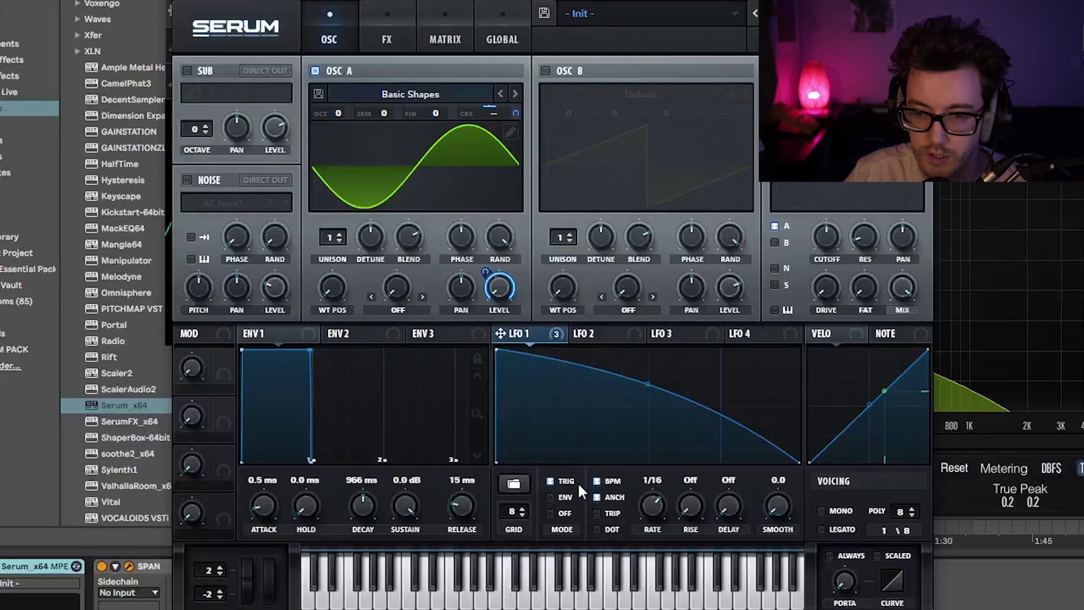
- Reshape LFO 1 with a peak close to the start and an inward-curved fall, and adjust oscillator A's octave
{"action": "left_click_drag", "start_coordinate": [682, 399], "coordinate": [646, 414]}
{"action": "left_click_drag", "start_coordinate": [496, 350], "coordinate": [541, 335]}
{"action": "left_click_drag", "start_coordinate": [665, 425], "coordinate": [666, 397]}
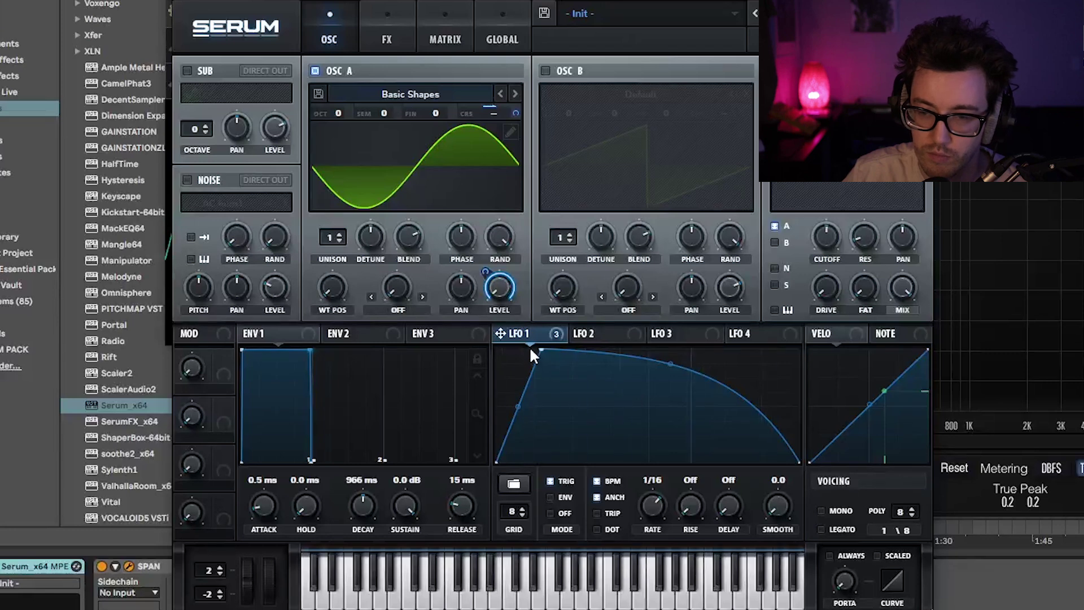
{"action": "left_click_drag", "start_coordinate": [540, 351], "coordinate": [522, 350]}
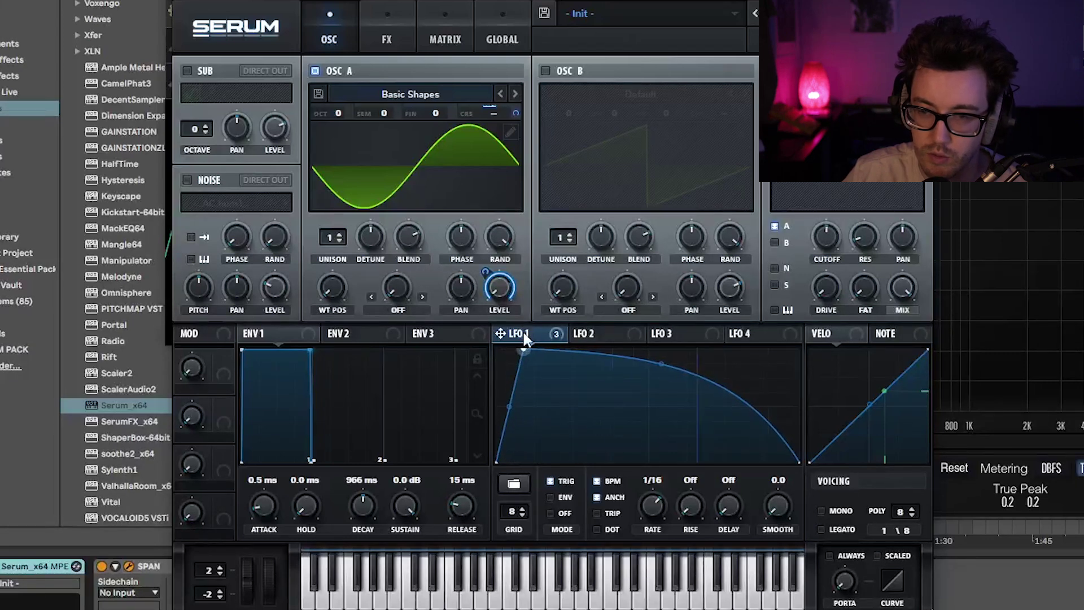
{"action": "left_click_drag", "start_coordinate": [659, 363], "coordinate": [658, 429]}
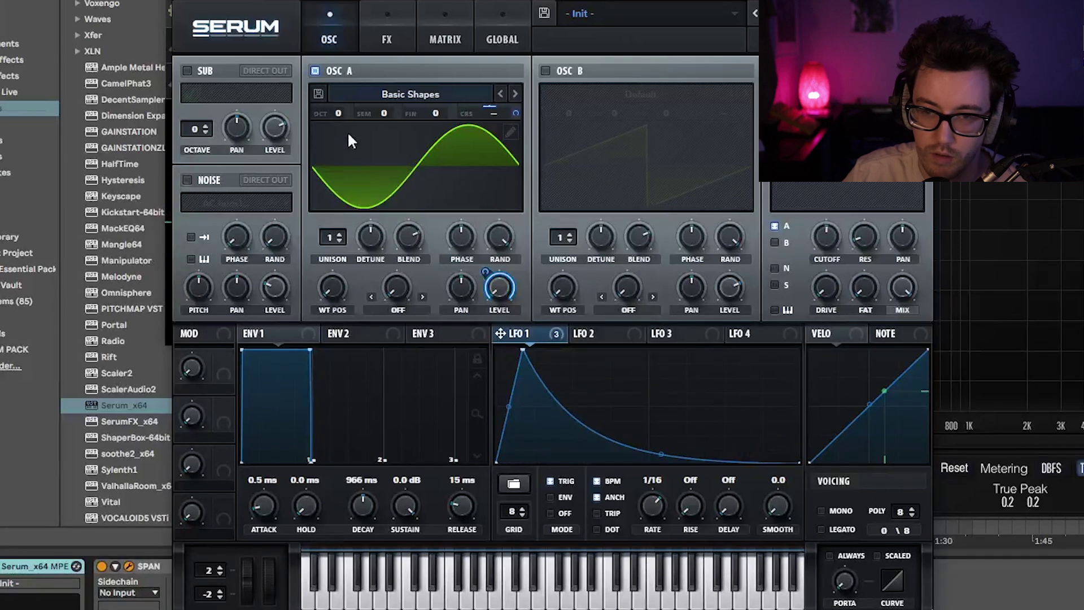
{"action": "left_click_drag", "start_coordinate": [340, 107], "coordinate": [337, 85]}
{"action": "left_click_drag", "start_coordinate": [661, 455], "coordinate": [664, 428]}
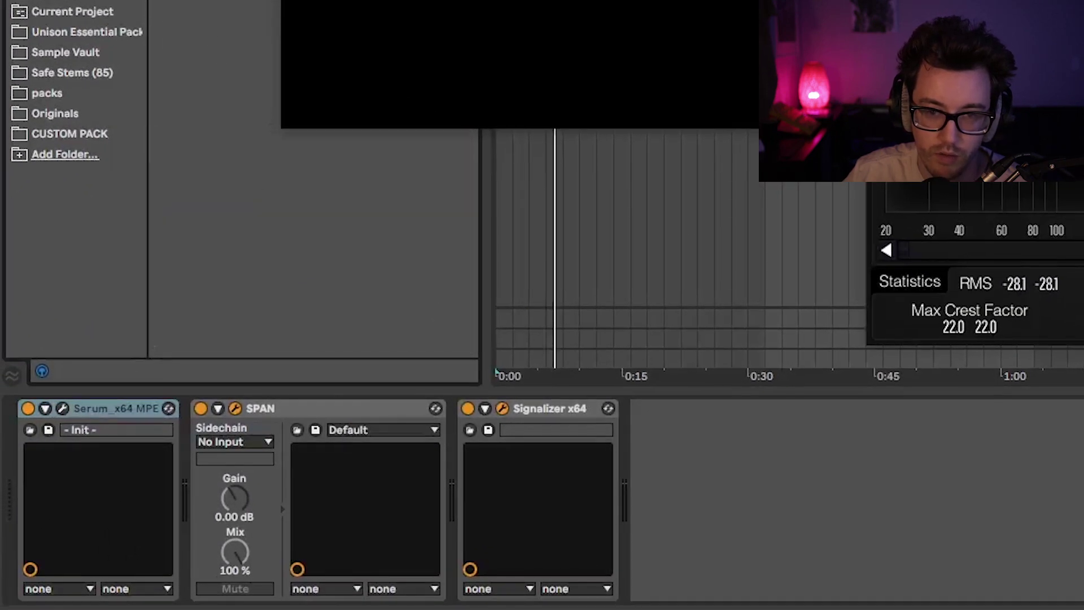
- Replace Serum with Ableton's Wavetable and set the Amp envelope's modulation of the Amp target to 86 in the matrix
{"action": "left_click_drag", "start_coordinate": [96, 430], "coordinate": [97, 415]}
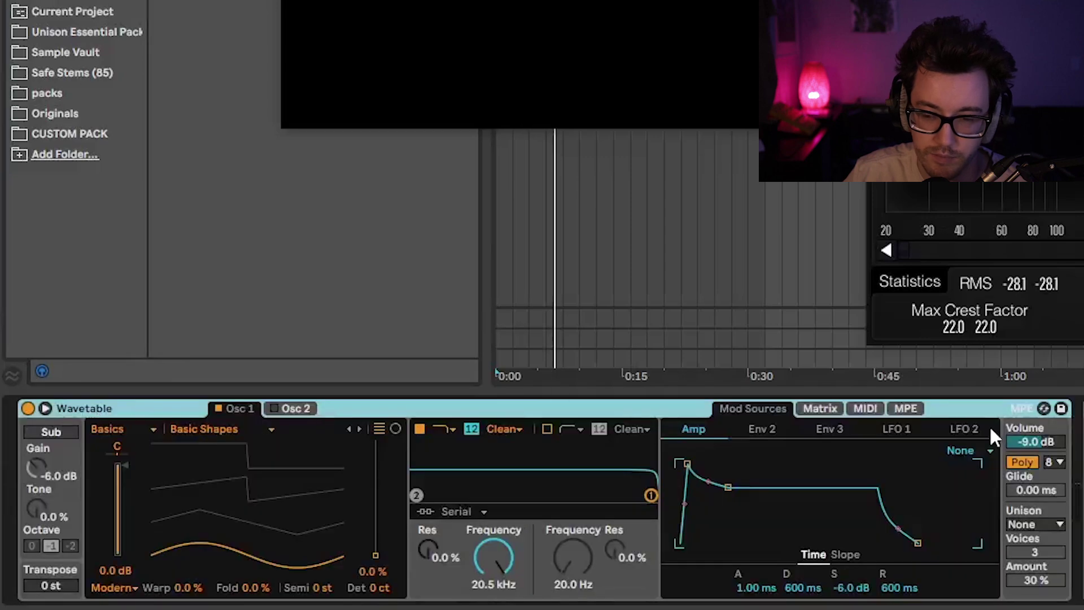
{"action": "left_click", "coordinate": [822, 411]}
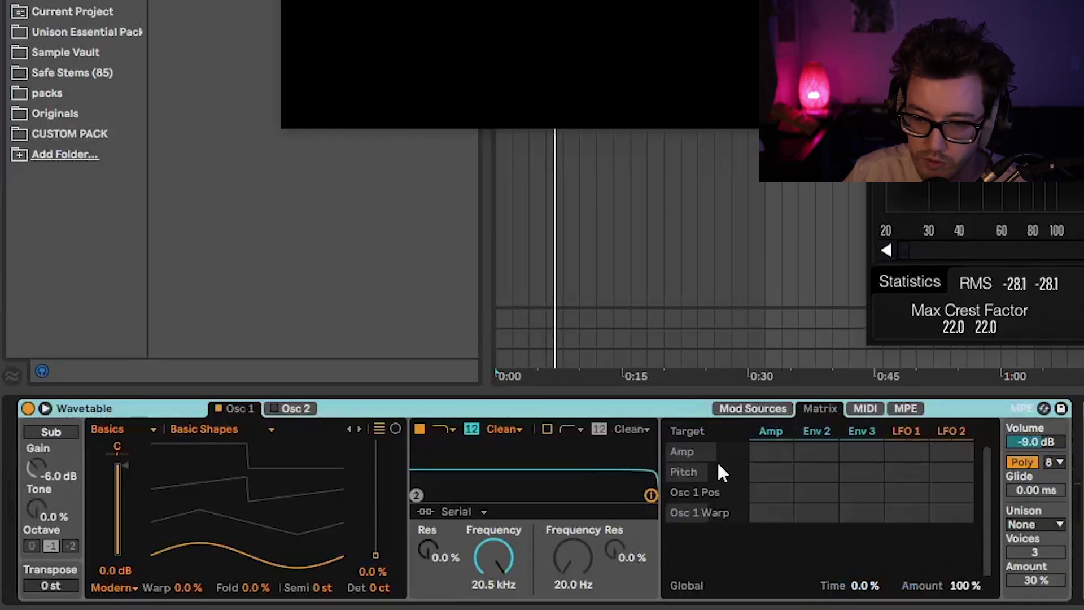
{"action": "mouse_move", "coordinate": [775, 460]}
{"action": "left_mouse_down"}
{"action": "mouse_move", "coordinate": [775, 428]}
{"action": "mouse_move", "coordinate": [776, 458]}
{"action": "left_mouse_up"}
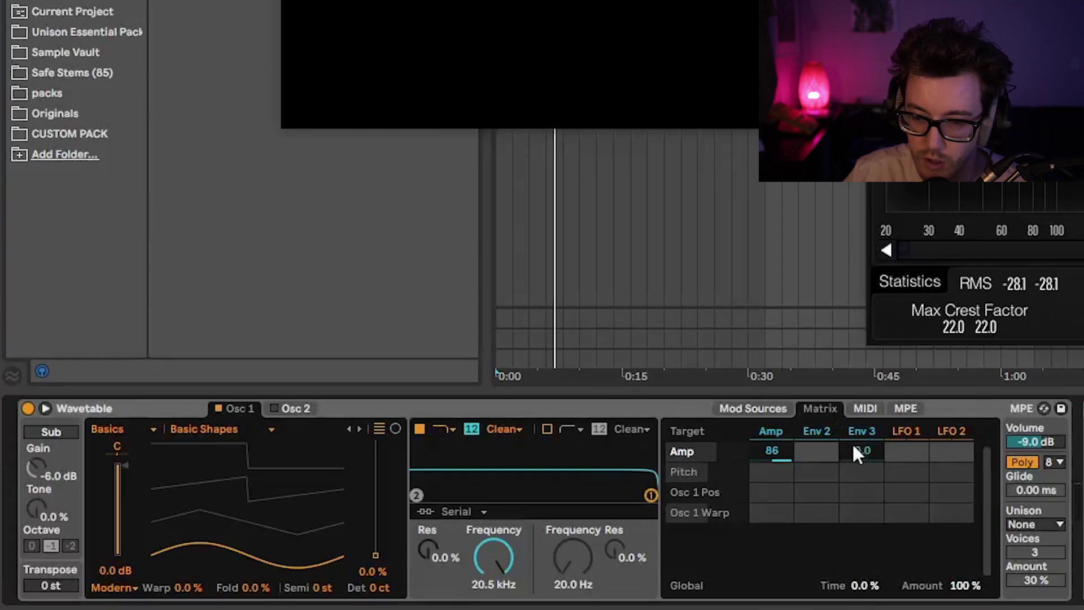
- Set Wavetable's filter 1 frequency to 202 Hz and the Amp envelope's modulation of Filter 1 Freq to 95
{"action": "mouse_move", "coordinate": [493, 555]}
{"action": "left_mouse_down"}
{"action": "mouse_move", "coordinate": [493, 605]}
{"action": "mouse_move", "coordinate": [492, 566]}
{"action": "left_mouse_up"}
{"action": "left_click_drag", "start_coordinate": [770, 544], "coordinate": [770, 486]}
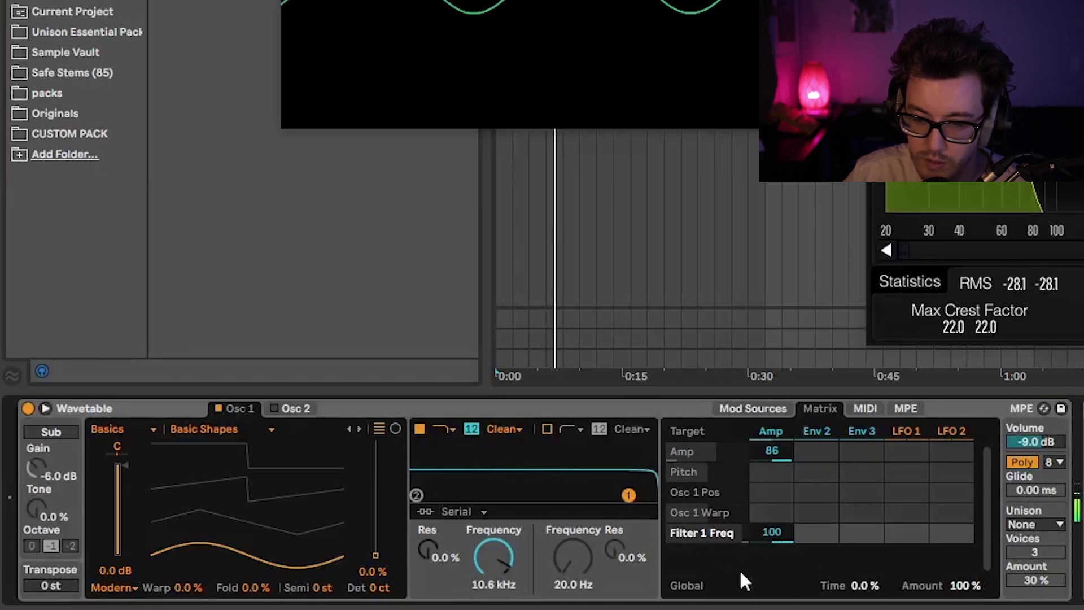
{"action": "left_click_drag", "start_coordinate": [774, 541], "coordinate": [774, 517]}
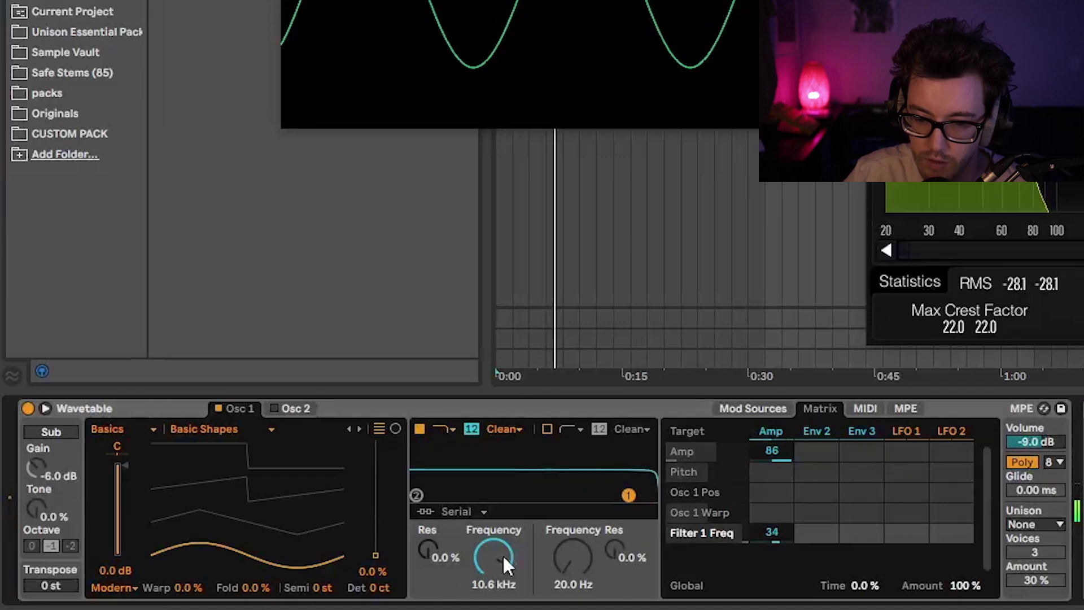
{"action": "left_click_drag", "start_coordinate": [516, 552], "coordinate": [515, 593]}
{"action": "left_click_drag", "start_coordinate": [782, 540], "coordinate": [781, 506]}
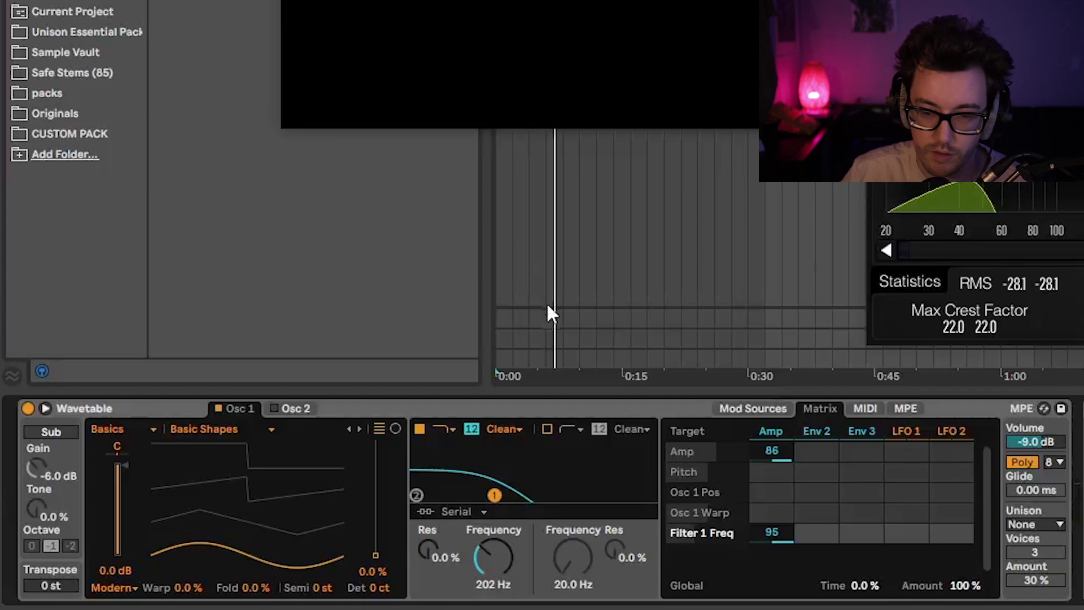
- Load the Serum_x64 plug-in onto the track that holds Wavetable
{"action": "left_click", "coordinate": [126, 415]}
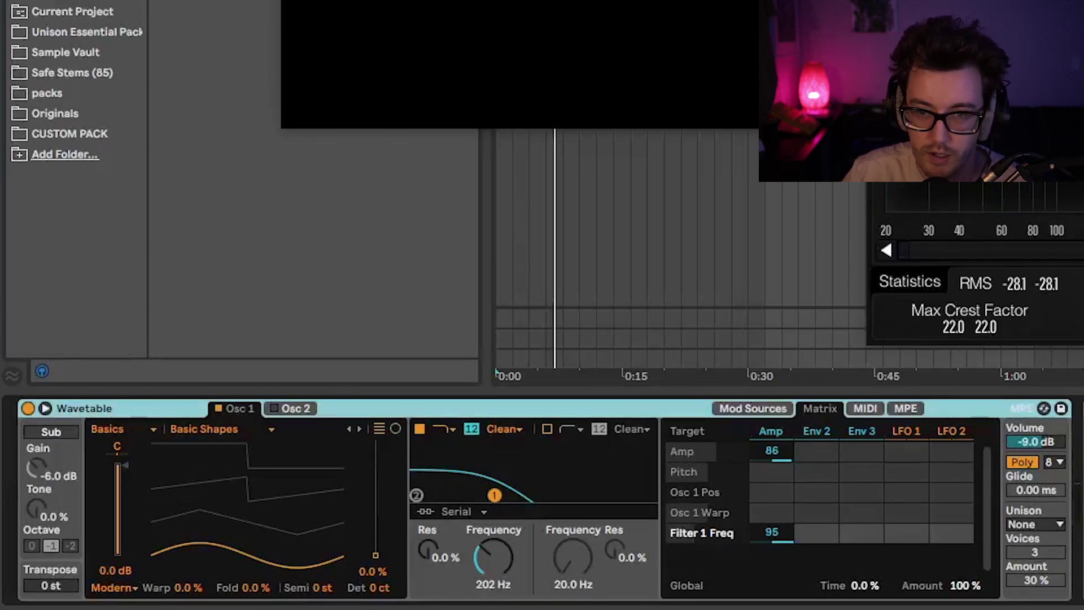
{"action": "left_click", "coordinate": [51, 1]}
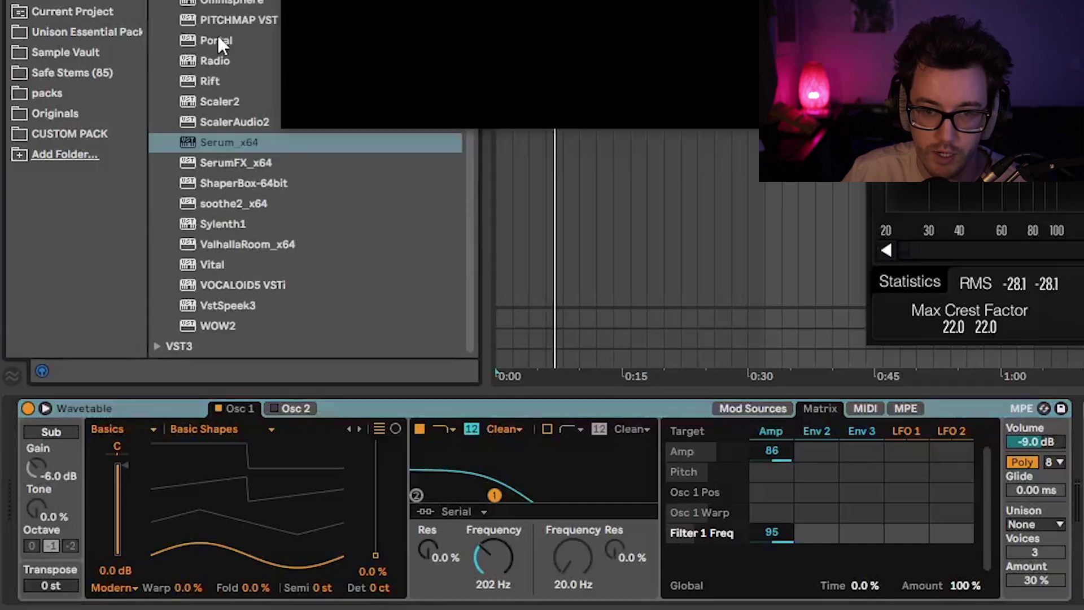
{"action": "left_click_drag", "start_coordinate": [217, 142], "coordinate": [190, 411]}
{"action": "left_click_drag", "start_coordinate": [111, 406], "coordinate": [111, 408]}
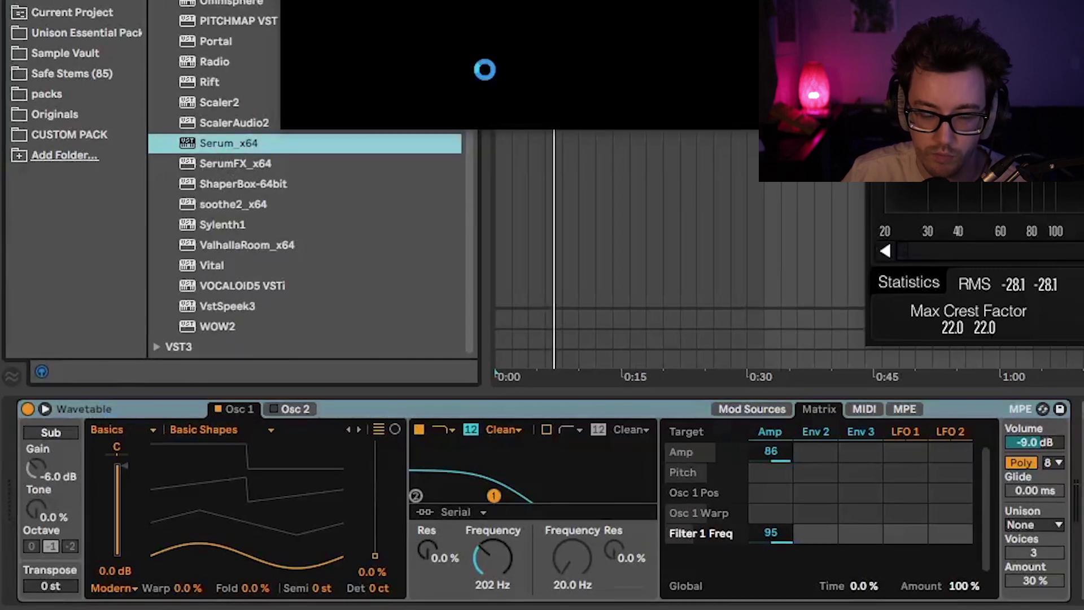